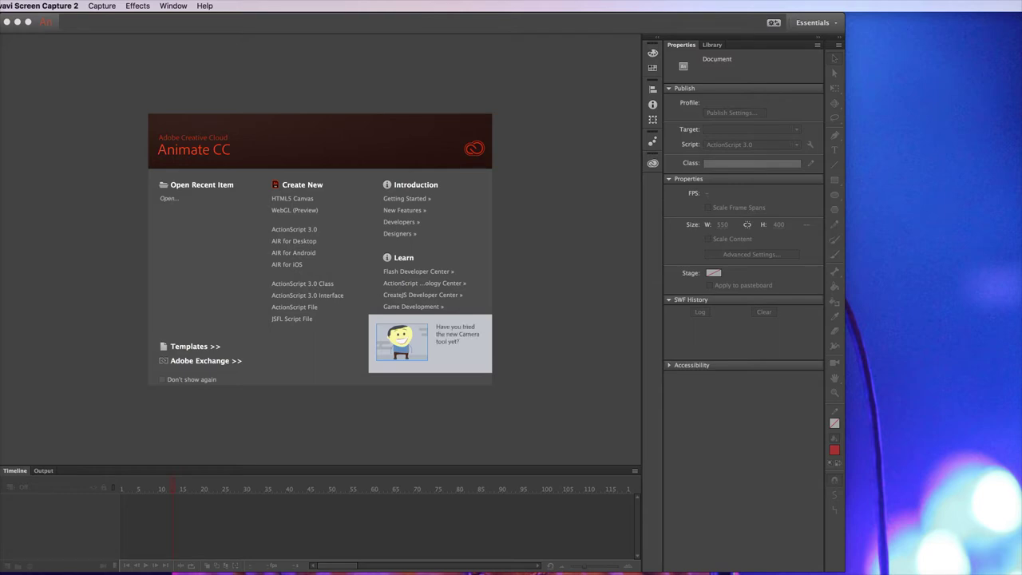
Bring the Adobe Animate CC window and its Welcome screen to the front.
{"action": "left_click", "coordinate": [316, 231]}
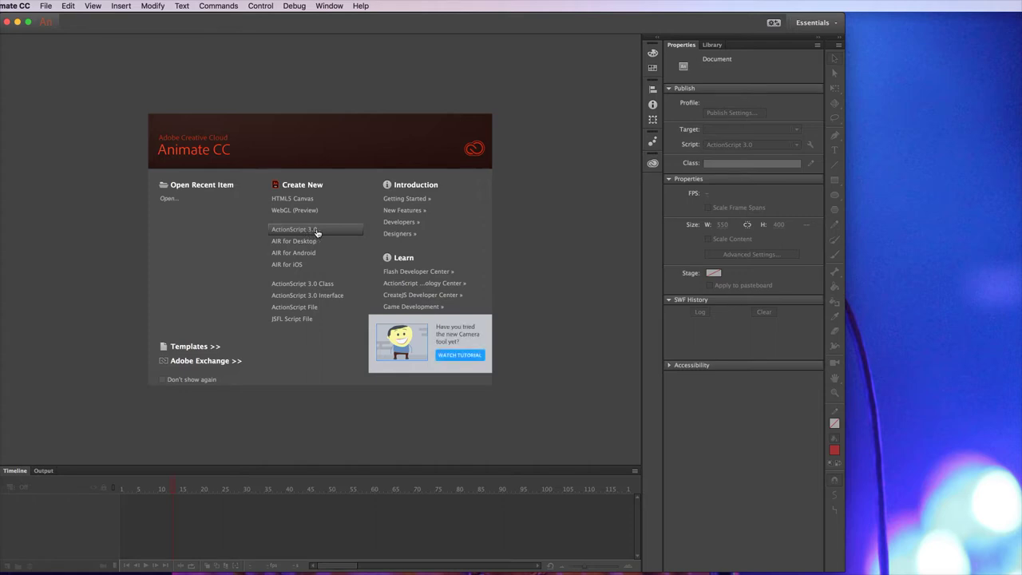
Create a new ActionScript 3.0 document and set magnification to Fit in Window.
{"action": "left_click", "coordinate": [315, 231]}
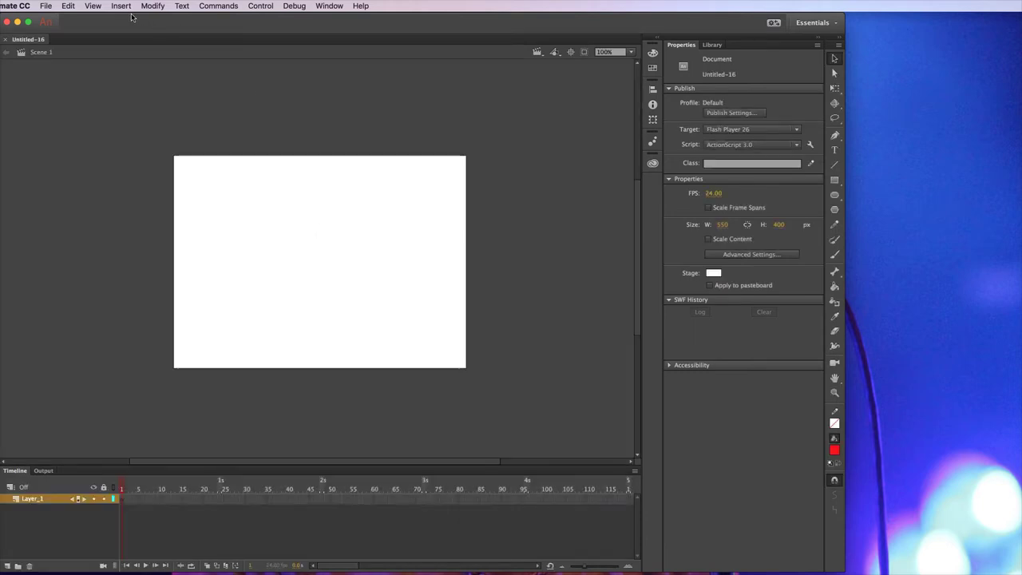
{"action": "left_click", "coordinate": [93, 8]}
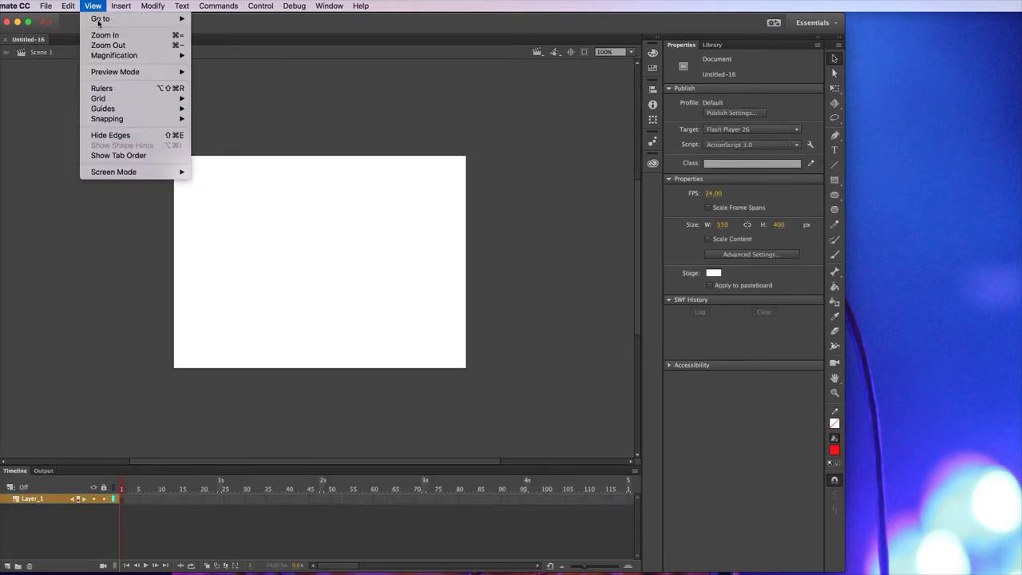
{"action": "mouse_move", "coordinate": [120, 58]}
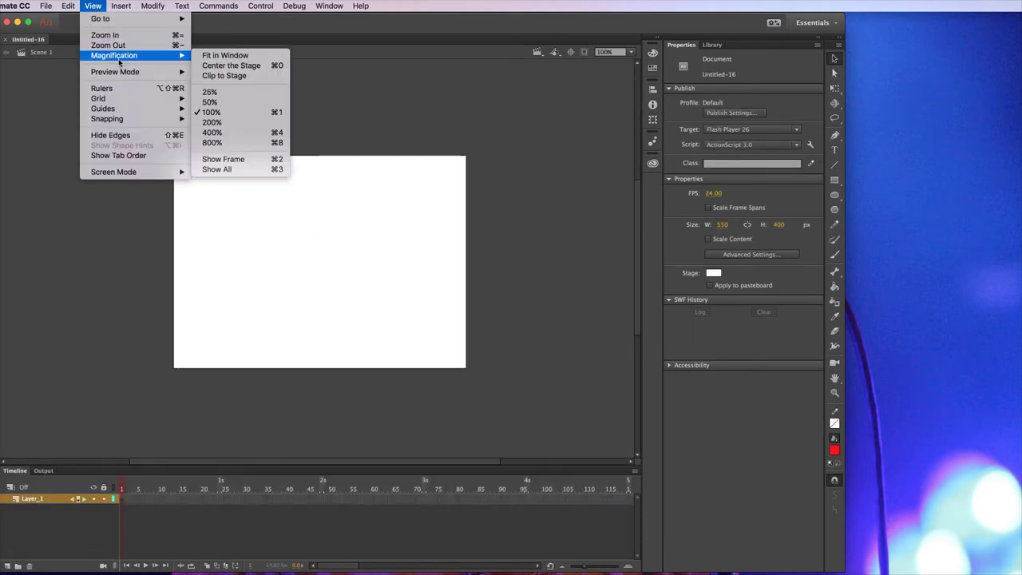
{"action": "left_click", "coordinate": [226, 55]}
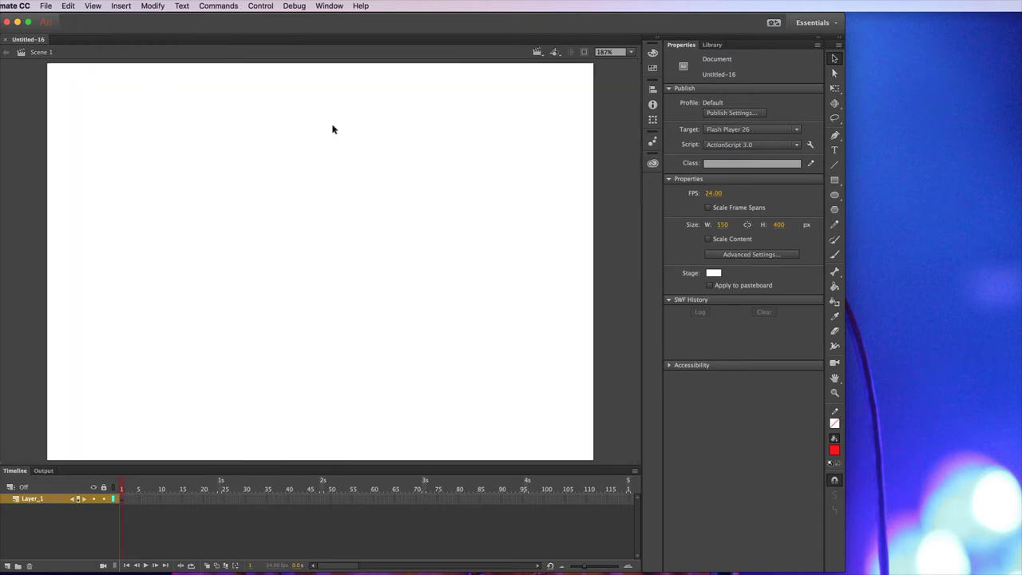
Set the Rectangle tool to merge drawing with a 4.35 black stroke.
{"action": "left_click", "coordinate": [834, 180]}
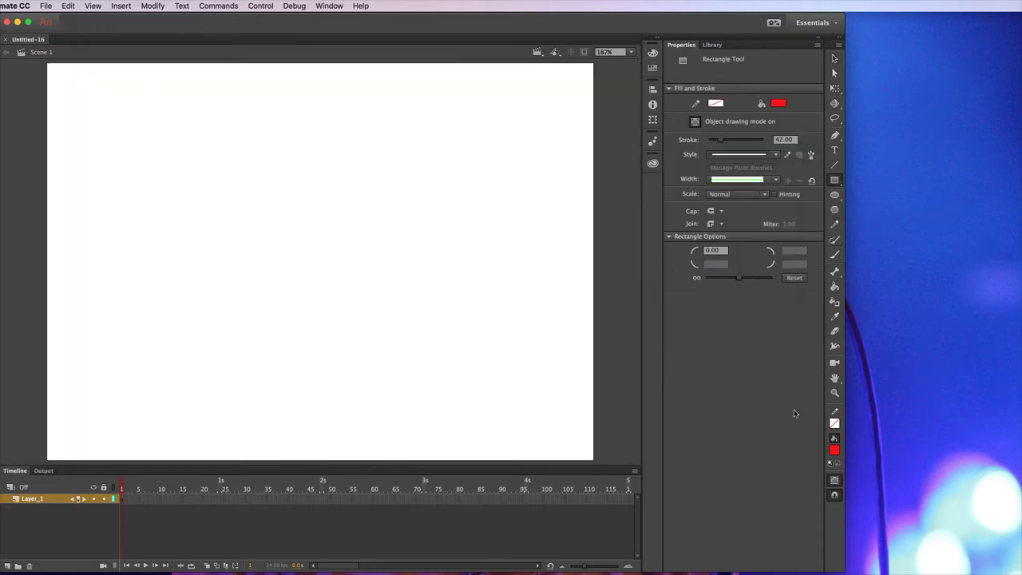
{"action": "left_click", "coordinate": [835, 481]}
{"action": "left_click_drag", "start_coordinate": [722, 140], "coordinate": [709, 140]}
{"action": "left_click", "coordinate": [835, 423]}
{"action": "left_click", "coordinate": [888, 461]}
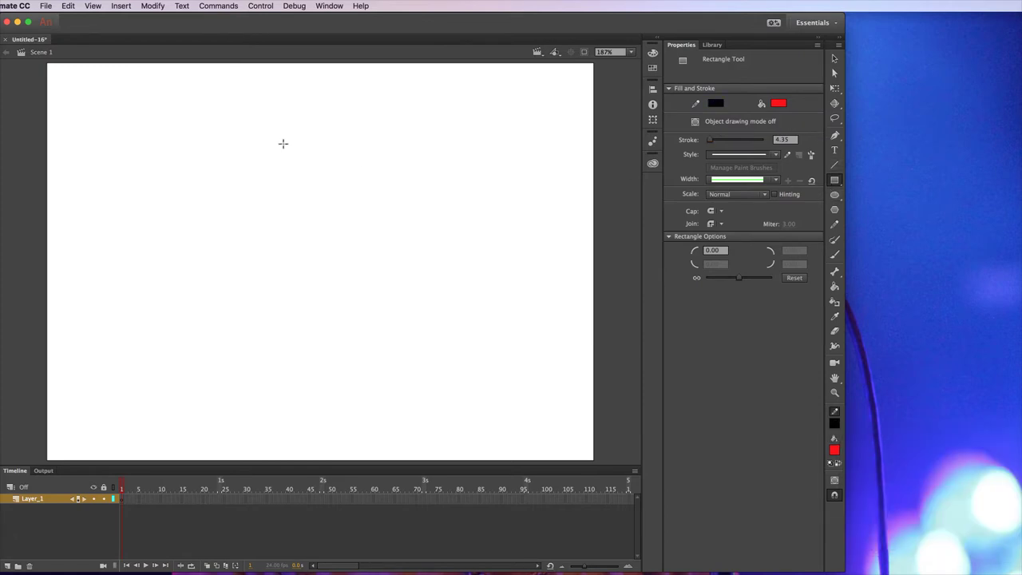
Draw a red rectangle, then an overlapping green rectangle.
{"action": "left_click_drag", "start_coordinate": [198, 124], "coordinate": [314, 216]}
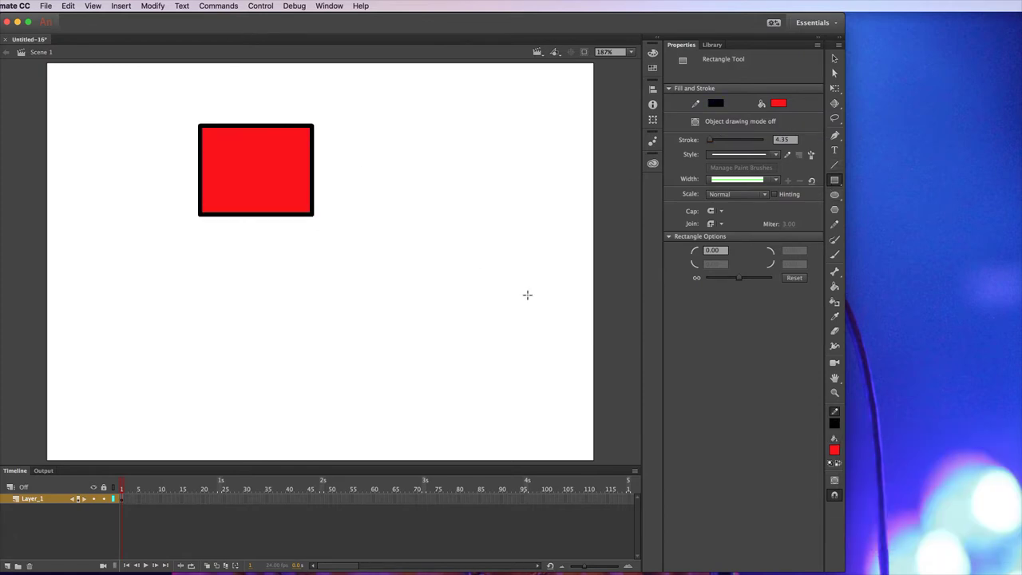
{"action": "left_click", "coordinate": [834, 450]}
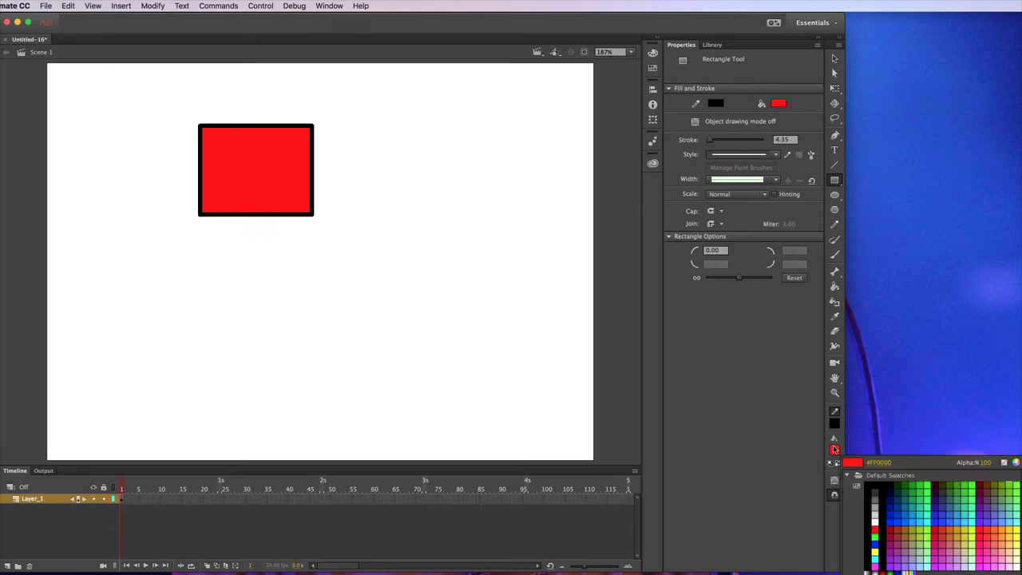
{"action": "left_click", "coordinate": [875, 533]}
{"action": "left_click_drag", "start_coordinate": [371, 258], "coordinate": [265, 171]}
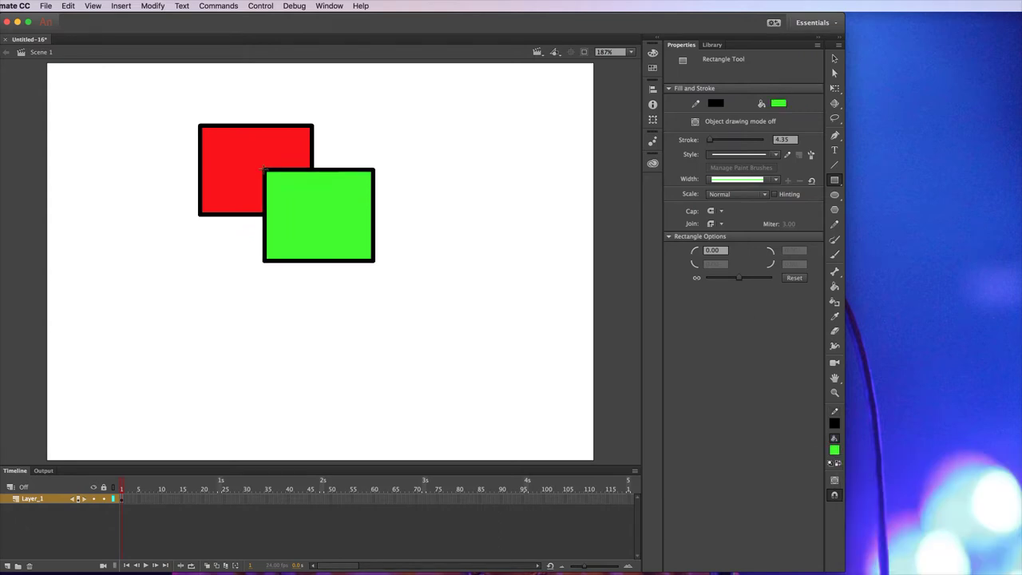
Pull both fills off their outlines, bend two outline edges, then delete everything.
{"action": "left_click", "coordinate": [835, 58]}
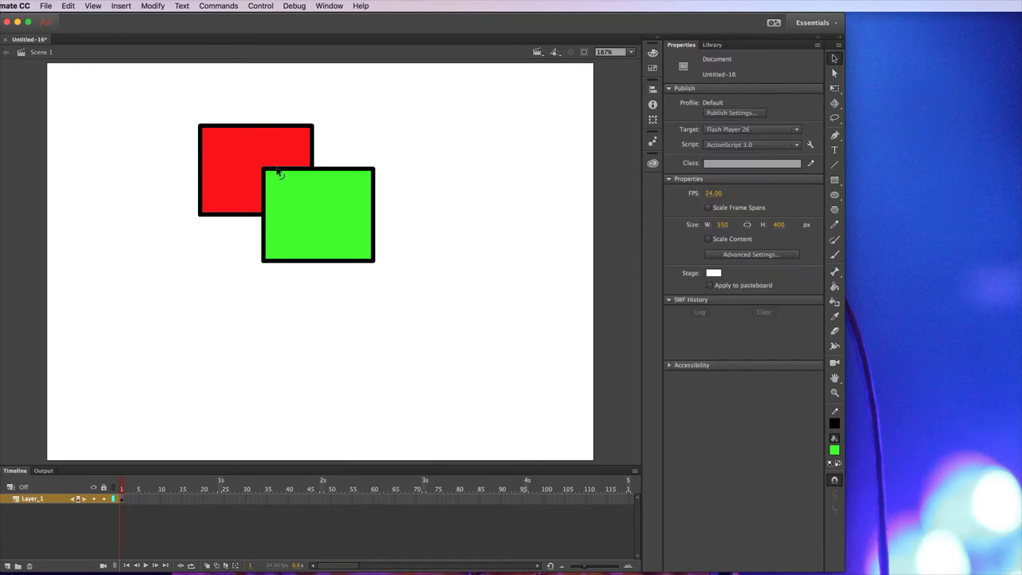
{"action": "left_click_drag", "start_coordinate": [301, 206], "coordinate": [479, 166]}
{"action": "left_click_drag", "start_coordinate": [250, 162], "coordinate": [125, 275]}
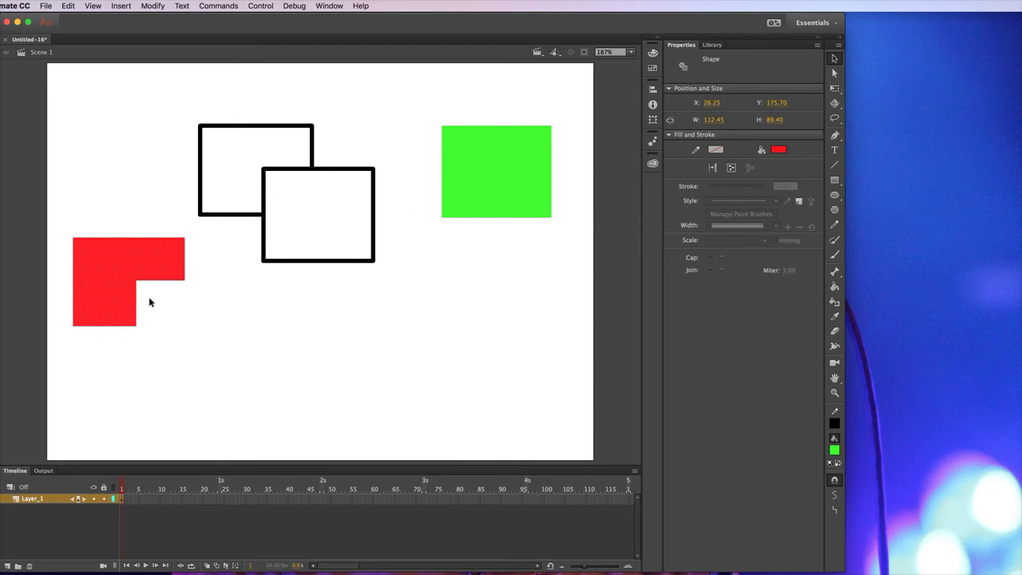
{"action": "left_click", "coordinate": [337, 170]}
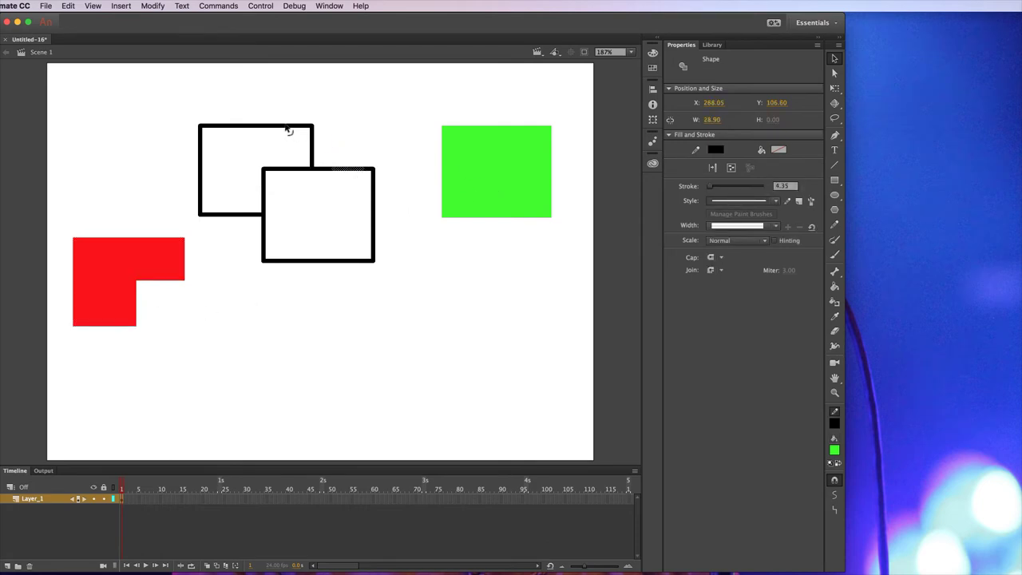
{"action": "left_click_drag", "start_coordinate": [283, 124], "coordinate": [264, 107]}
{"action": "left_click_drag", "start_coordinate": [201, 175], "coordinate": [168, 172]}
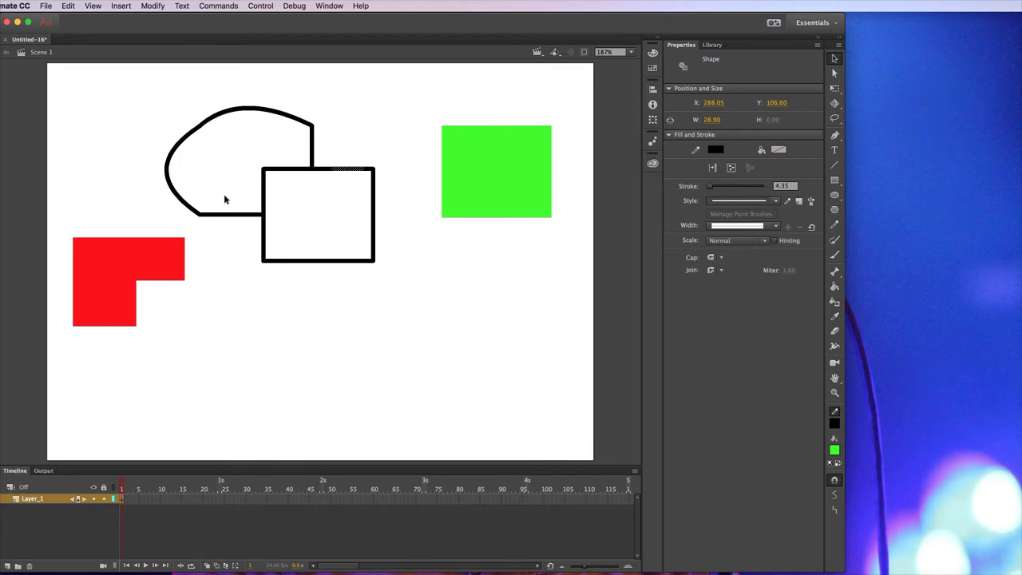
{"action": "left_click_drag", "start_coordinate": [52, 85], "coordinate": [572, 397]}
{"action": "key", "text": "Delete"}
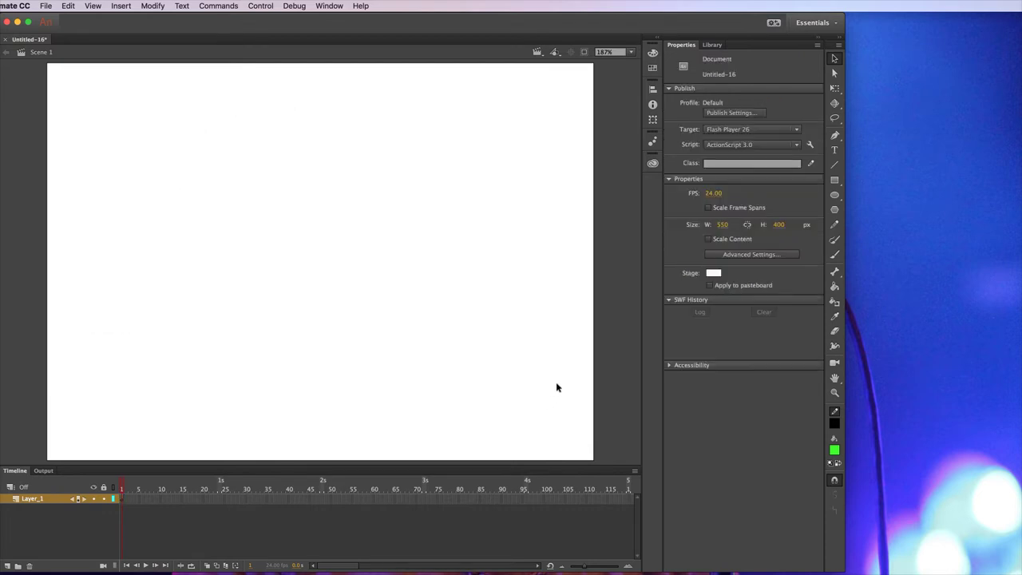
Turn on Object Drawing and draw two overlapping green rectangles.
{"action": "left_click", "coordinate": [836, 181]}
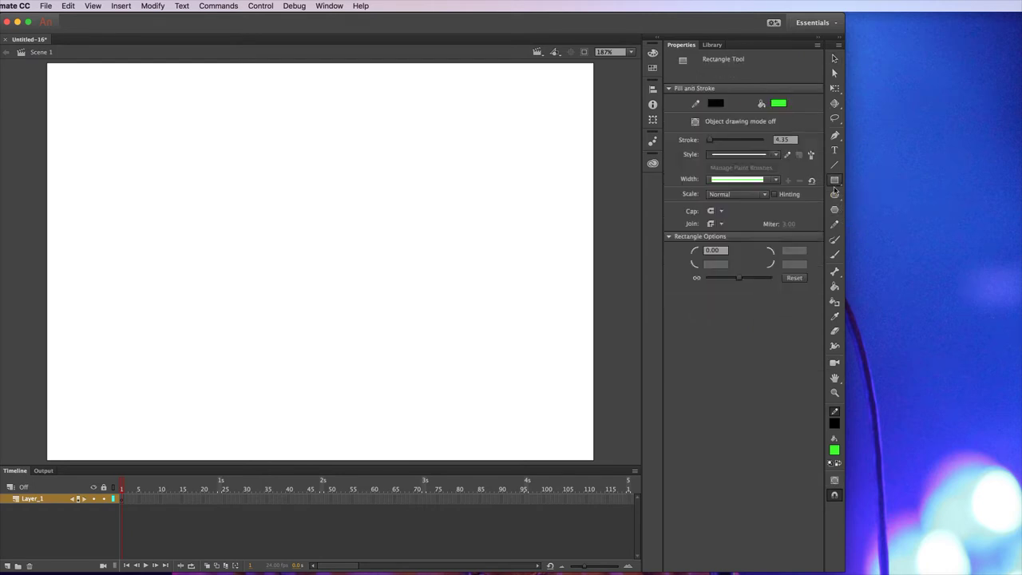
{"action": "left_click", "coordinate": [836, 480]}
{"action": "left_click_drag", "start_coordinate": [244, 126], "coordinate": [353, 207]}
{"action": "left_click_drag", "start_coordinate": [317, 186], "coordinate": [437, 270]}
{"action": "left_click_drag", "start_coordinate": [300, 169], "coordinate": [285, 151]}
Move the two rectangles around each other independently, then marquee-select both.
{"action": "left_click", "coordinate": [835, 59]}
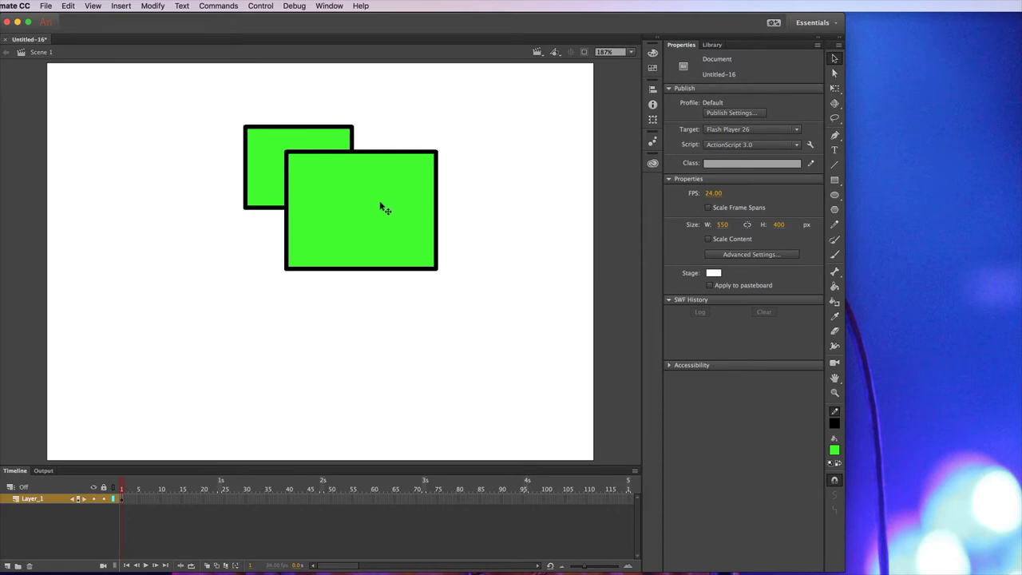
{"action": "left_click_drag", "start_coordinate": [383, 208], "coordinate": [445, 294]}
{"action": "left_click_drag", "start_coordinate": [300, 168], "coordinate": [182, 202]}
{"action": "left_click_drag", "start_coordinate": [406, 274], "coordinate": [335, 178]}
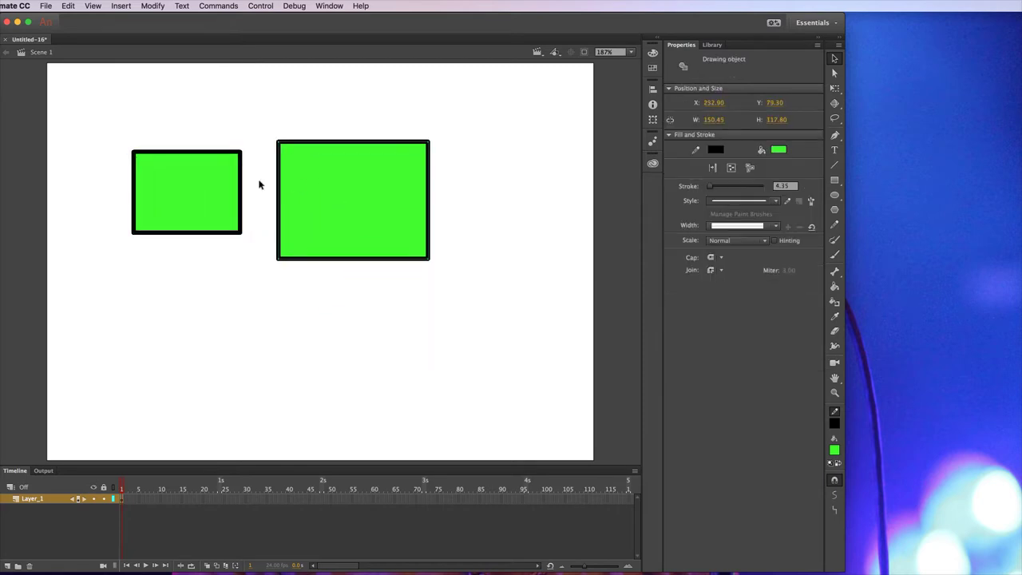
{"action": "left_click_drag", "start_coordinate": [239, 190], "coordinate": [484, 181]}
{"action": "left_click_drag", "start_coordinate": [309, 194], "coordinate": [271, 166]}
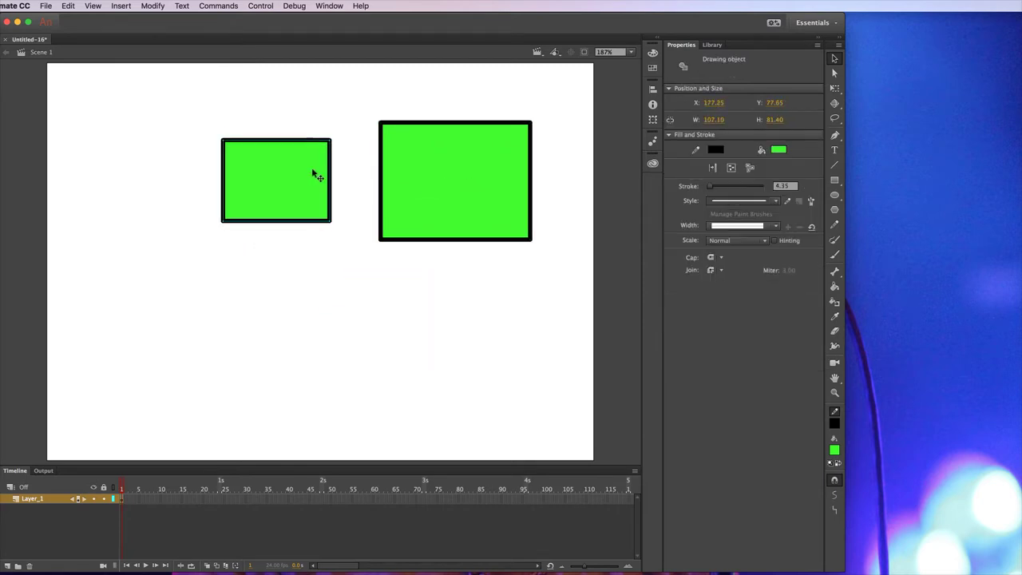
{"action": "left_click_drag", "start_coordinate": [393, 169], "coordinate": [282, 208]}
{"action": "left_click_drag", "start_coordinate": [257, 171], "coordinate": [158, 171]}
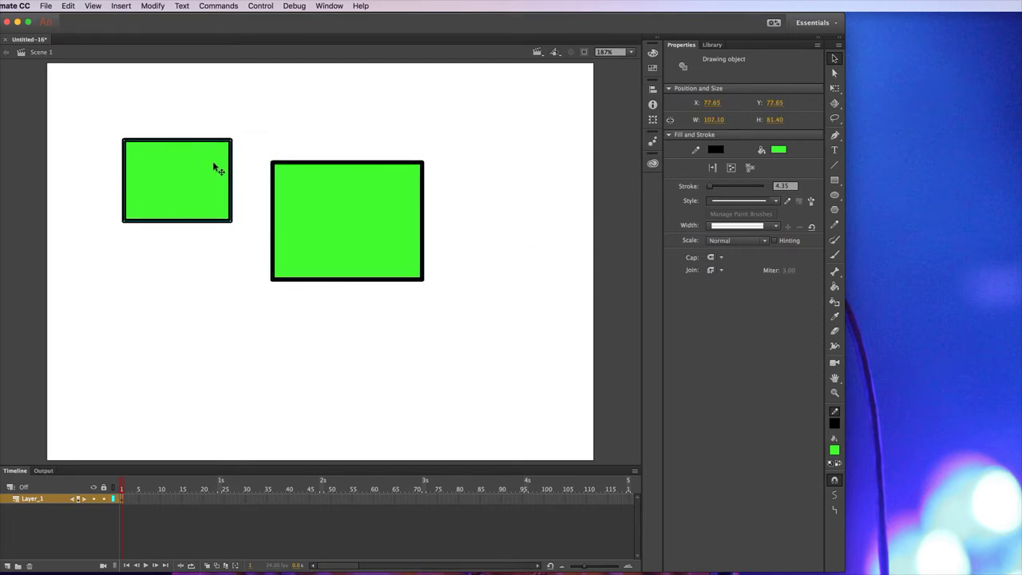
{"action": "left_click_drag", "start_coordinate": [334, 229], "coordinate": [335, 281]}
{"action": "left_click_drag", "start_coordinate": [203, 177], "coordinate": [318, 187]}
{"action": "left_click_drag", "start_coordinate": [342, 244], "coordinate": [332, 199]}
{"action": "left_click_drag", "start_coordinate": [191, 110], "coordinate": [438, 311]}
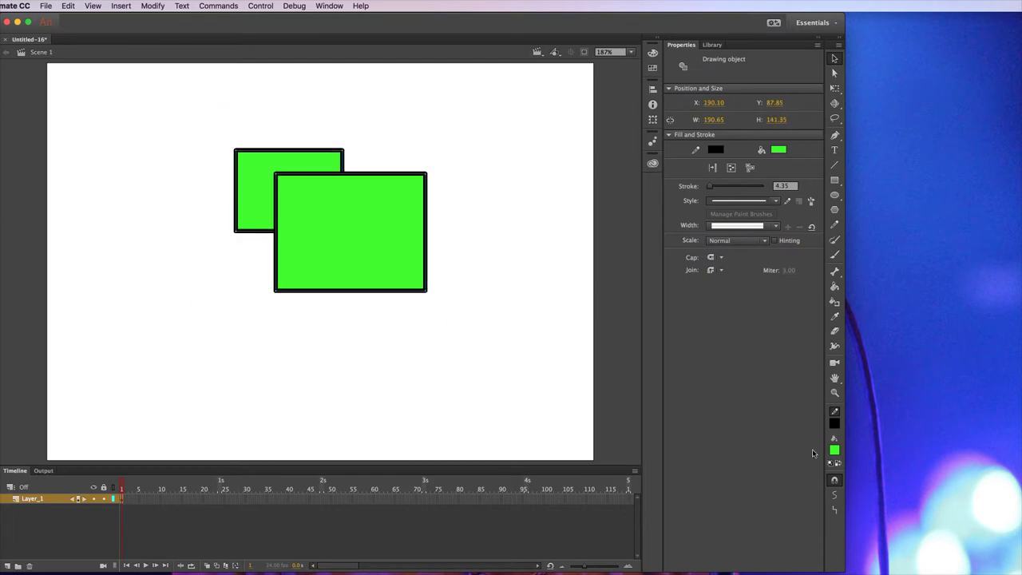
Delete both rectangles and rename Layer_1 to 'ground'.
{"action": "key", "text": "Delete"}
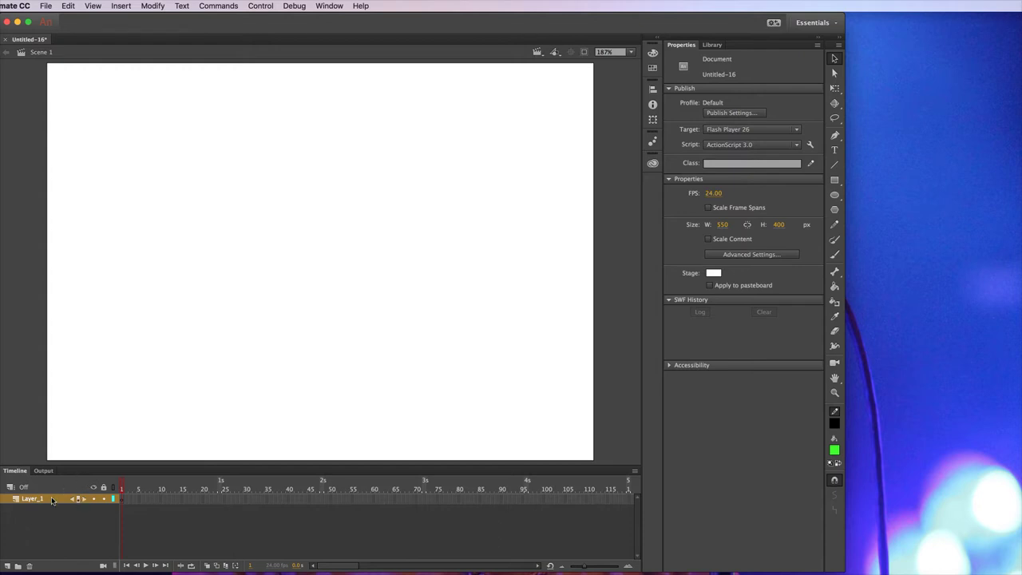
{"action": "double_click", "coordinate": [52, 500]}
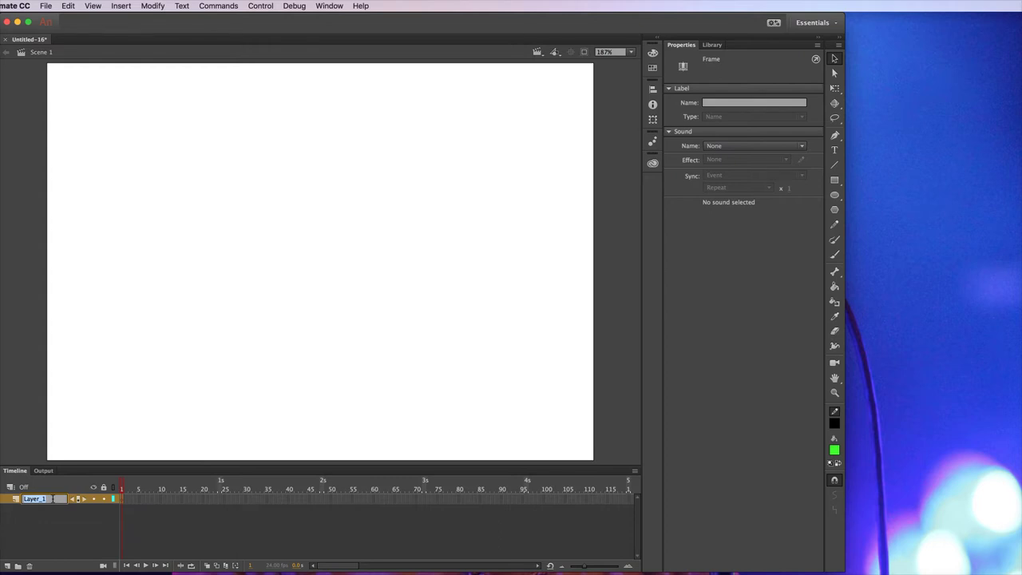
{"action": "type", "text": "ground"}
{"action": "left_click", "coordinate": [14, 508]}
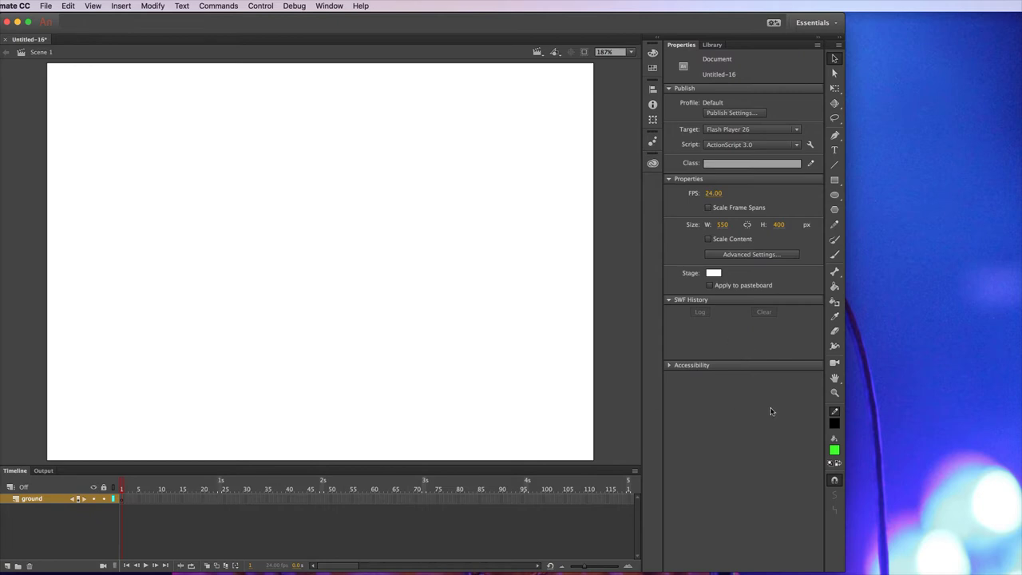
With stroke set to None, draw a green rectangle across the stage's bottom edge.
{"action": "left_click", "coordinate": [837, 429]}
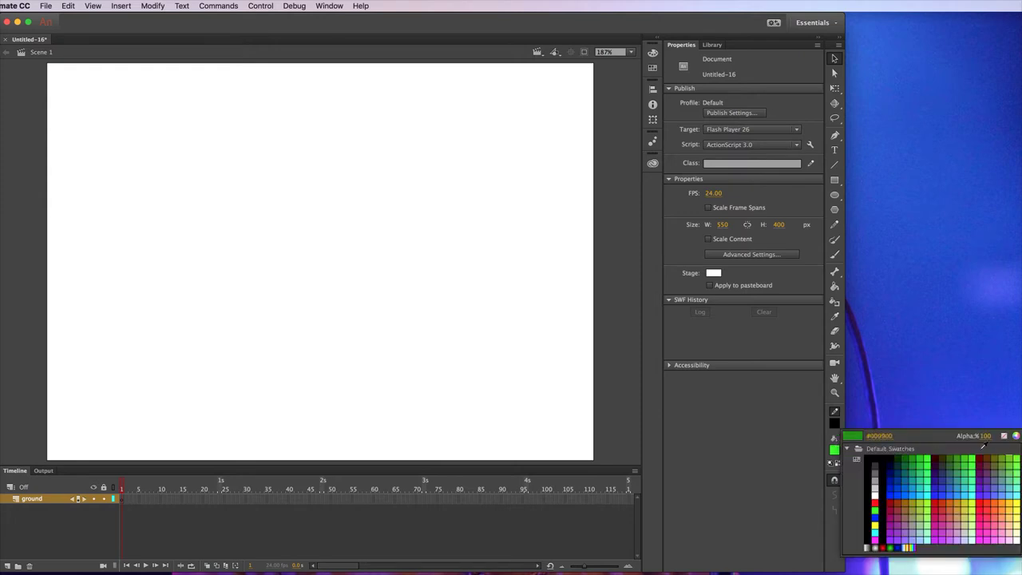
{"action": "left_click", "coordinate": [1008, 438]}
{"action": "left_click", "coordinate": [835, 180]}
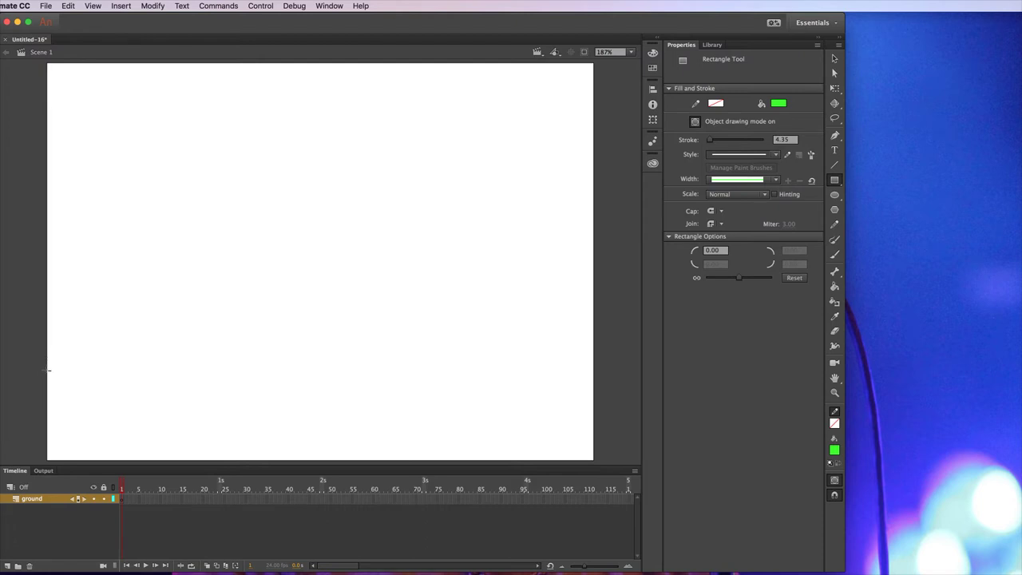
{"action": "left_click_drag", "start_coordinate": [49, 370], "coordinate": [592, 463]}
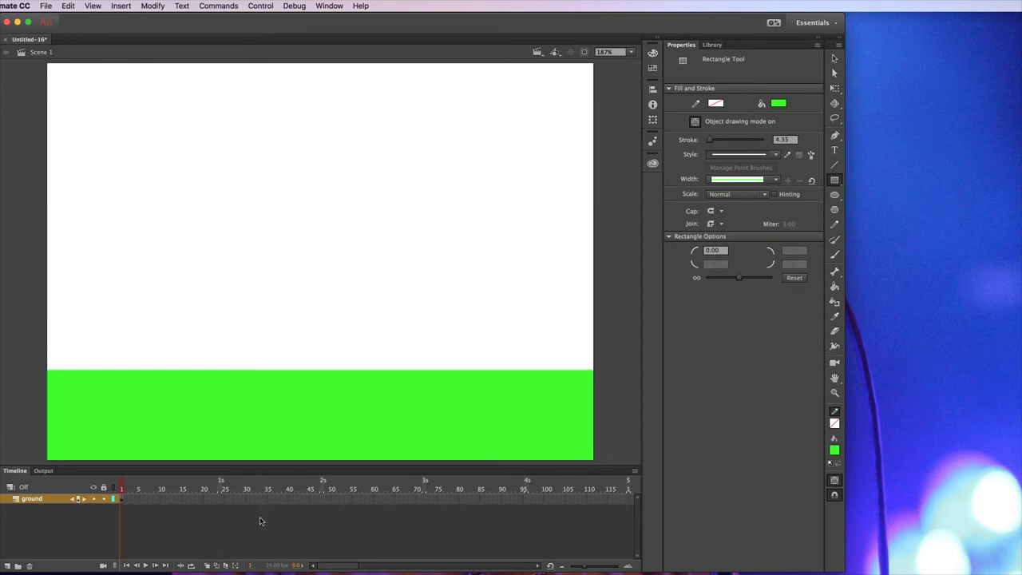
Add a layer named 'sky' and draw a cyan rectangle filling the stage above the ground.
{"action": "left_click", "coordinate": [7, 567]}
{"action": "double_click", "coordinate": [36, 499]}
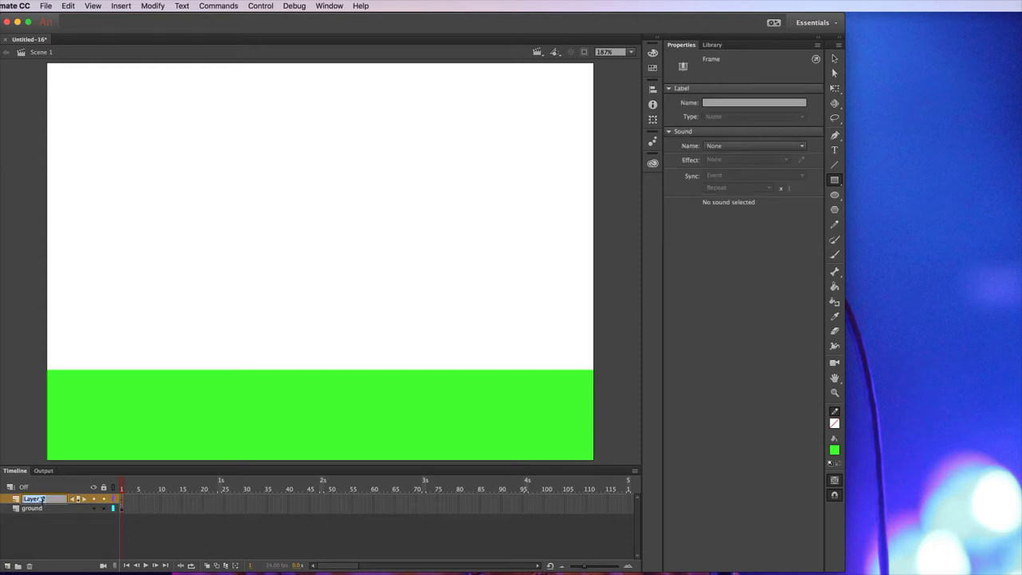
{"action": "type", "text": "sky"}
{"action": "left_click", "coordinate": [836, 449]}
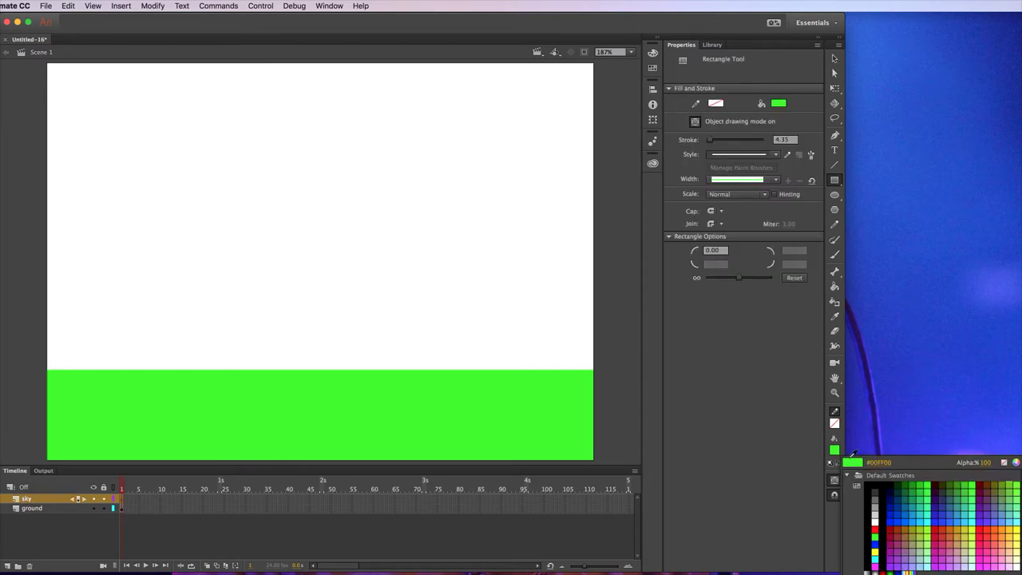
{"action": "left_click", "coordinate": [877, 555]}
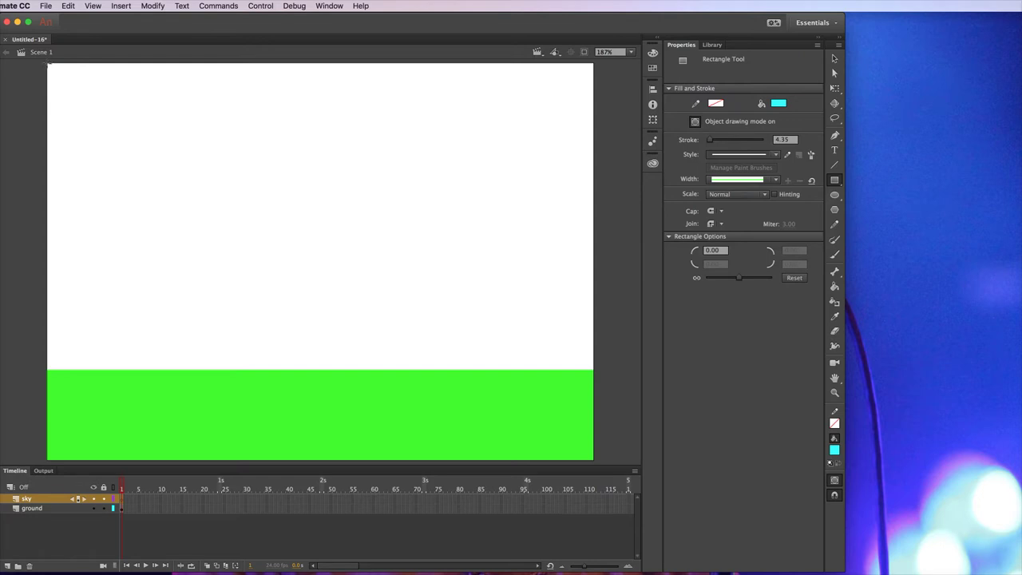
{"action": "left_click_drag", "start_coordinate": [48, 64], "coordinate": [595, 371]}
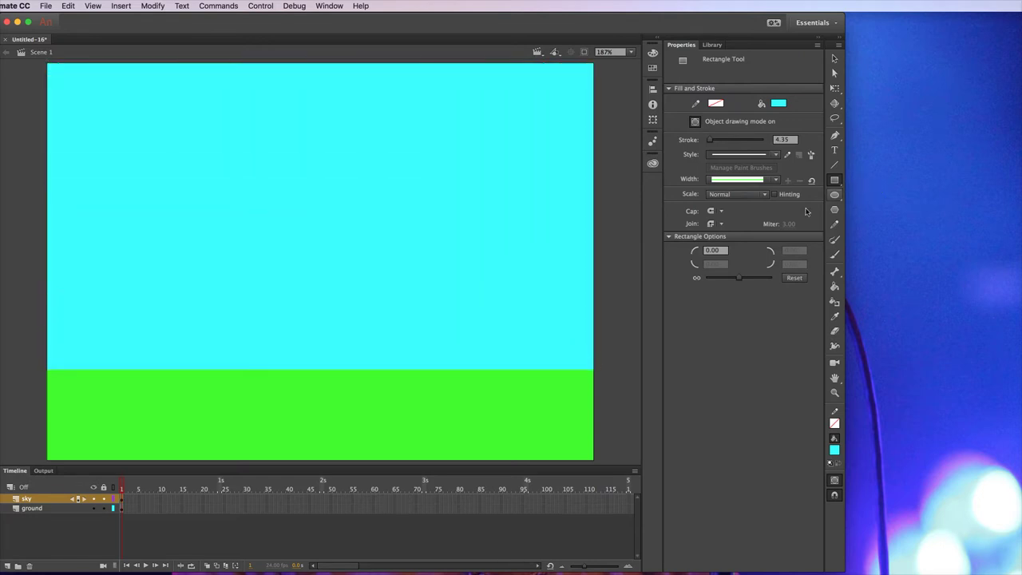
Set the Paint Brush to white fill with a thicker stroke size of 27.
{"action": "left_click", "coordinate": [836, 242]}
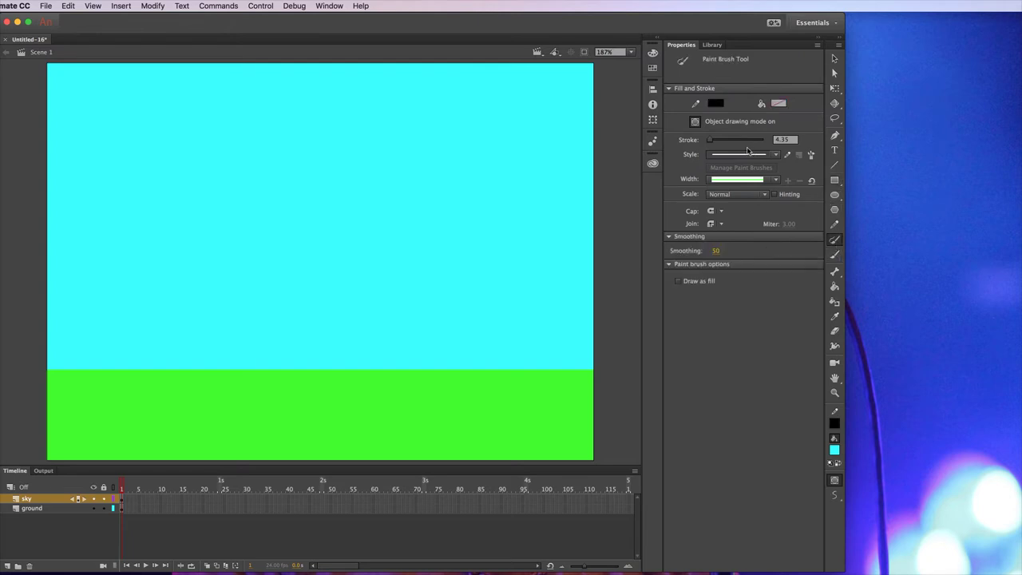
{"action": "left_click", "coordinate": [716, 104]}
{"action": "left_click", "coordinate": [723, 175]}
{"action": "left_click_drag", "start_coordinate": [710, 140], "coordinate": [716, 142]}
Paint left, middle and right white clouds, then lock the sky layer.
{"action": "mouse_move", "coordinate": [104, 134]}
{"action": "left_mouse_down"}
{"action": "mouse_move", "coordinate": [151, 135]}
{"action": "mouse_move", "coordinate": [166, 156]}
{"action": "mouse_move", "coordinate": [157, 134]}
{"action": "mouse_move", "coordinate": [190, 128]}
{"action": "left_mouse_up"}
{"action": "mouse_move", "coordinate": [253, 123]}
{"action": "left_mouse_down"}
{"action": "mouse_move", "coordinate": [319, 125]}
{"action": "mouse_move", "coordinate": [327, 141]}
{"action": "mouse_move", "coordinate": [356, 132]}
{"action": "left_mouse_up"}
{"action": "mouse_move", "coordinate": [455, 119]}
{"action": "left_mouse_down"}
{"action": "mouse_move", "coordinate": [539, 136]}
{"action": "mouse_move", "coordinate": [514, 130]}
{"action": "mouse_move", "coordinate": [552, 125]}
{"action": "left_mouse_up"}
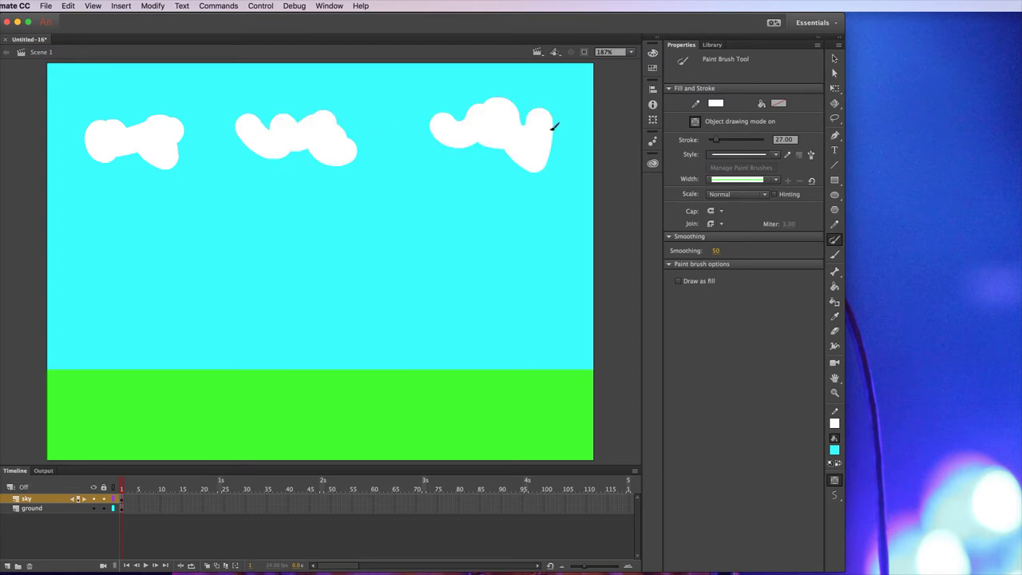
{"action": "left_click", "coordinate": [104, 500]}
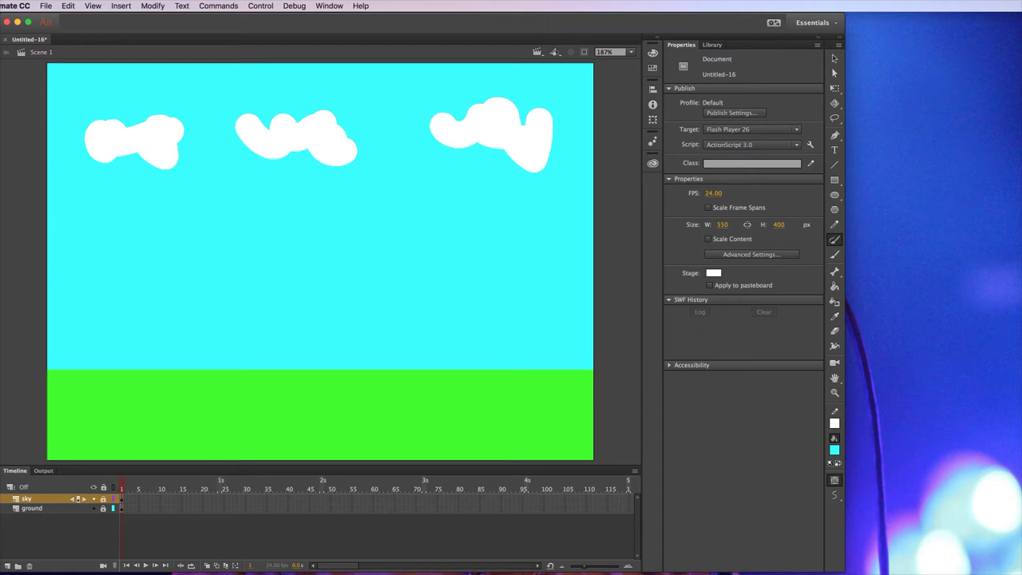
Add a layer named 'red ball' and move the ground layer to the top.
{"action": "left_click", "coordinate": [8, 567]}
{"action": "double_click", "coordinate": [33, 500]}
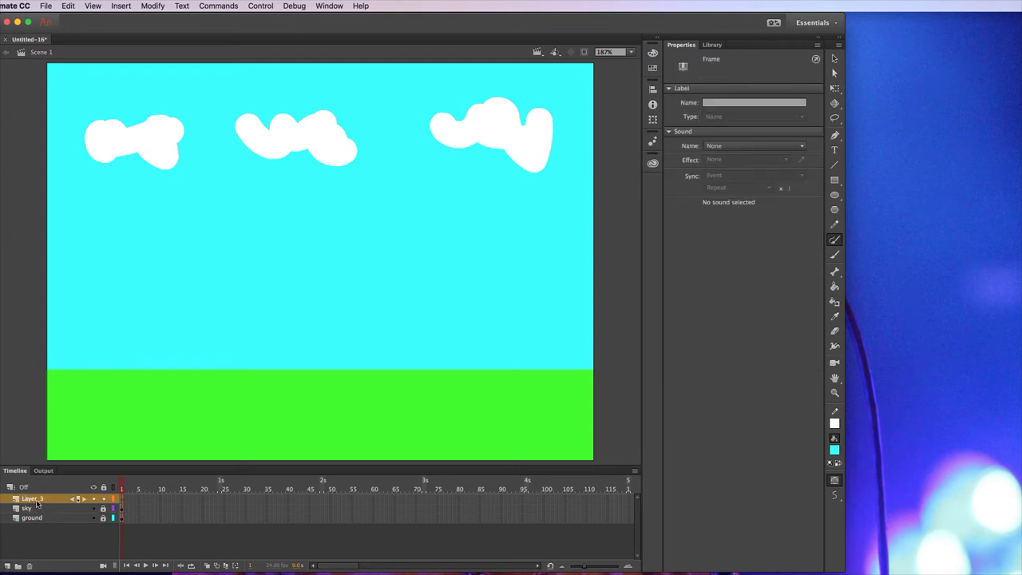
{"action": "type", "text": "red ball"}
{"action": "left_click", "coordinate": [46, 519]}
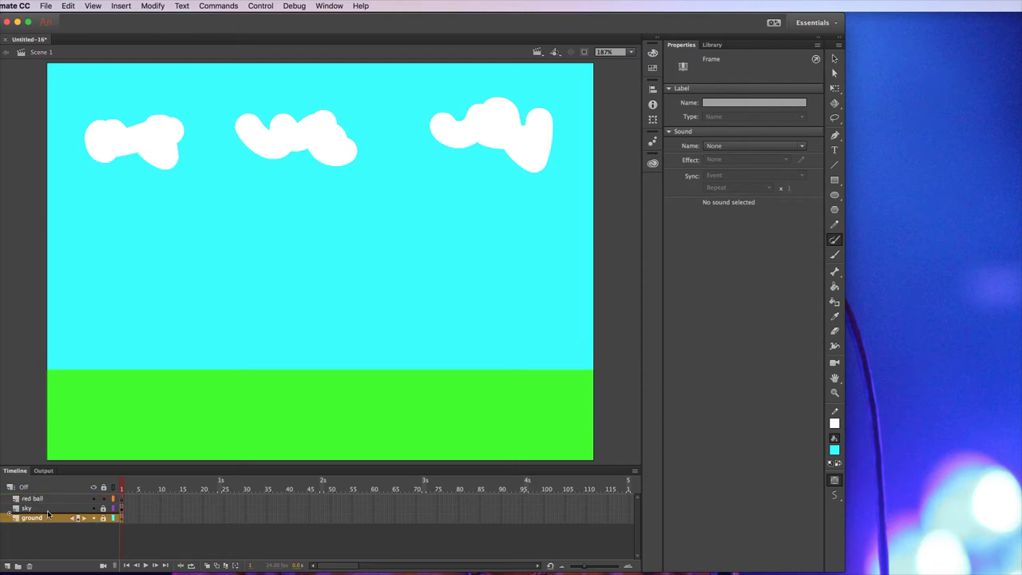
{"action": "left_click_drag", "start_coordinate": [48, 515], "coordinate": [49, 494]}
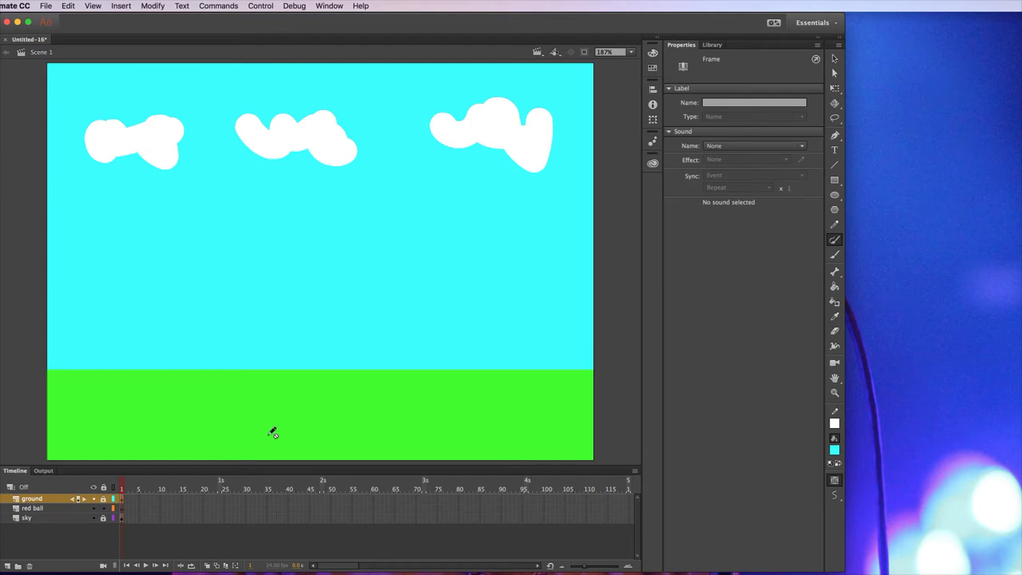
{"action": "left_click", "coordinate": [835, 198]}
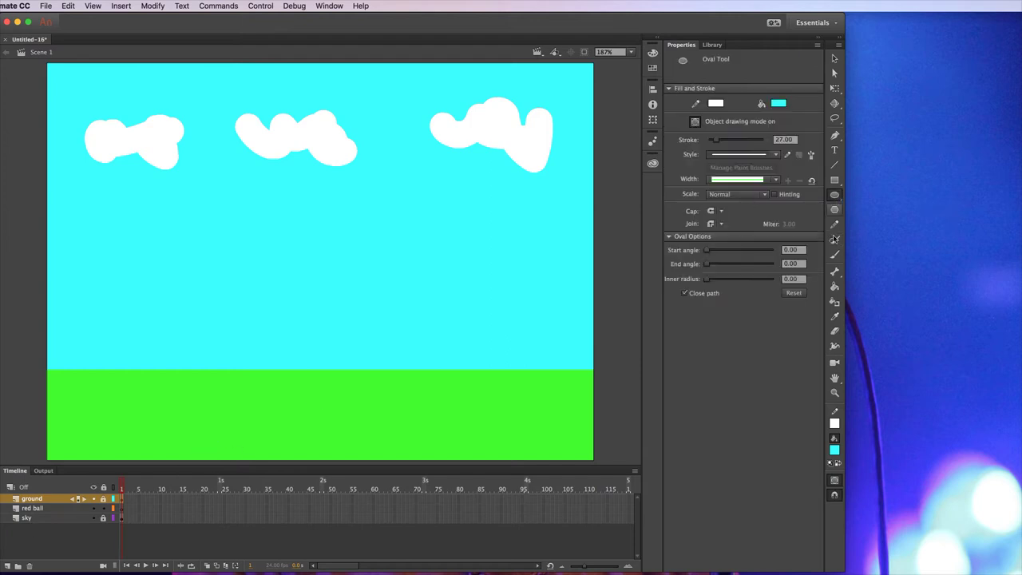
Set stroke to None and fill to red, then draw a circle over the middle cloud.
{"action": "left_click", "coordinate": [835, 424]}
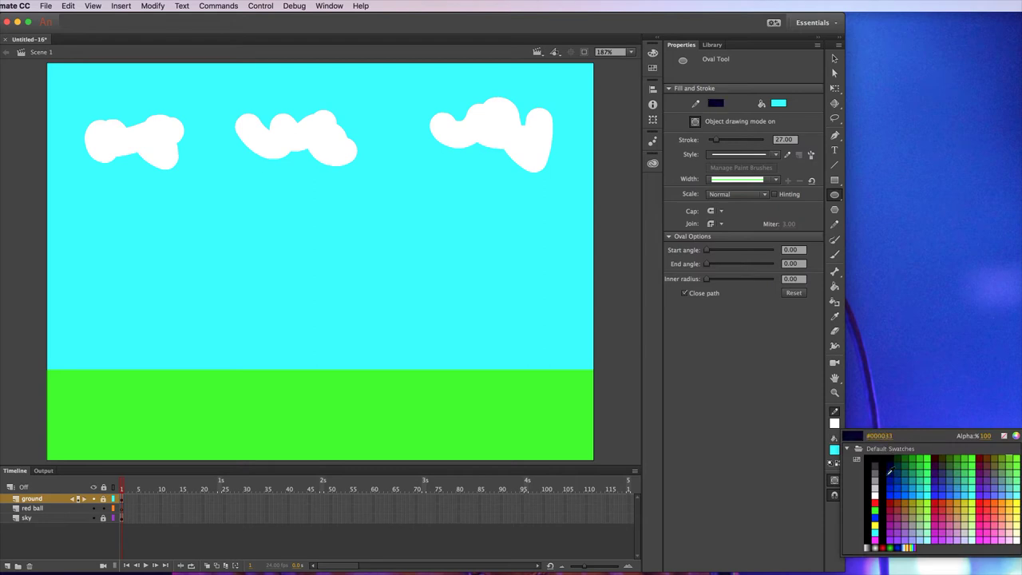
{"action": "left_click", "coordinate": [1005, 436]}
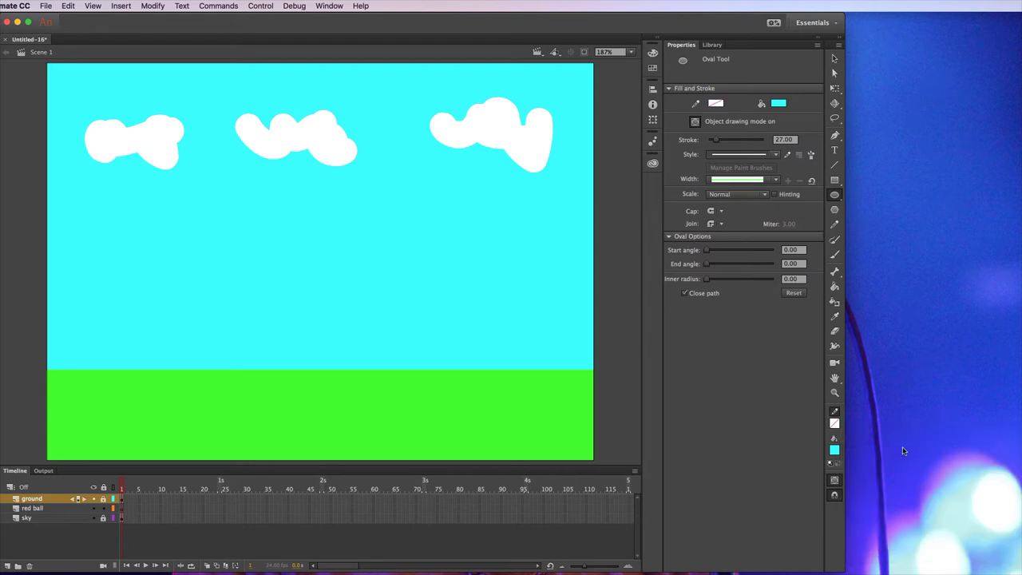
{"action": "left_click", "coordinate": [834, 450]}
{"action": "left_click", "coordinate": [875, 527]}
{"action": "left_click", "coordinate": [39, 508]}
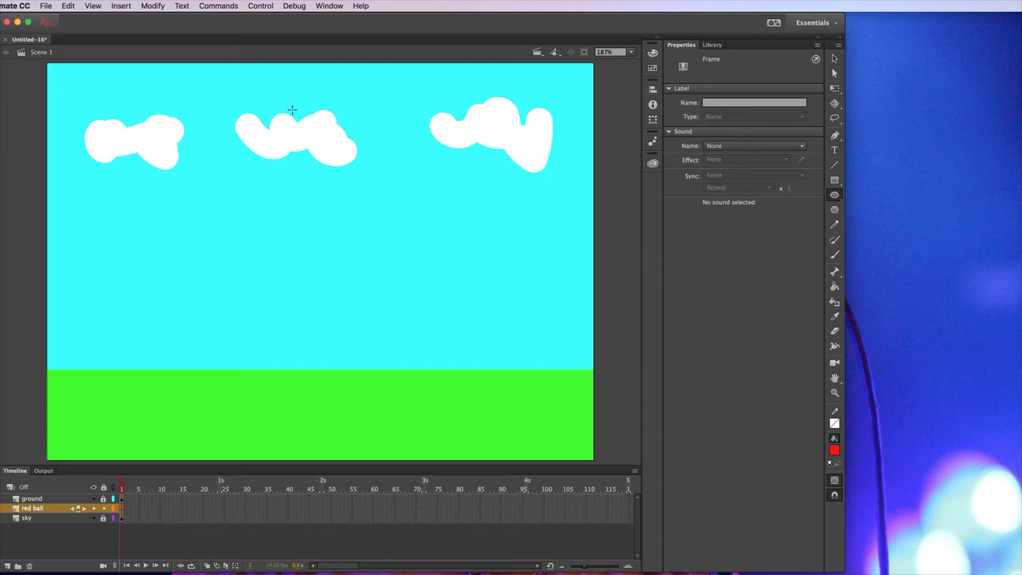
{"action": "mouse_move", "coordinate": [282, 110]}
{"action": "left_mouse_down"}
{"action": "mouse_move", "coordinate": [352, 186]}
{"action": "mouse_move", "coordinate": [335, 210]}
{"action": "mouse_move", "coordinate": [359, 244]}
{"action": "mouse_move", "coordinate": [347, 164]}
{"action": "mouse_move", "coordinate": [365, 183]}
{"action": "left_mouse_up"}
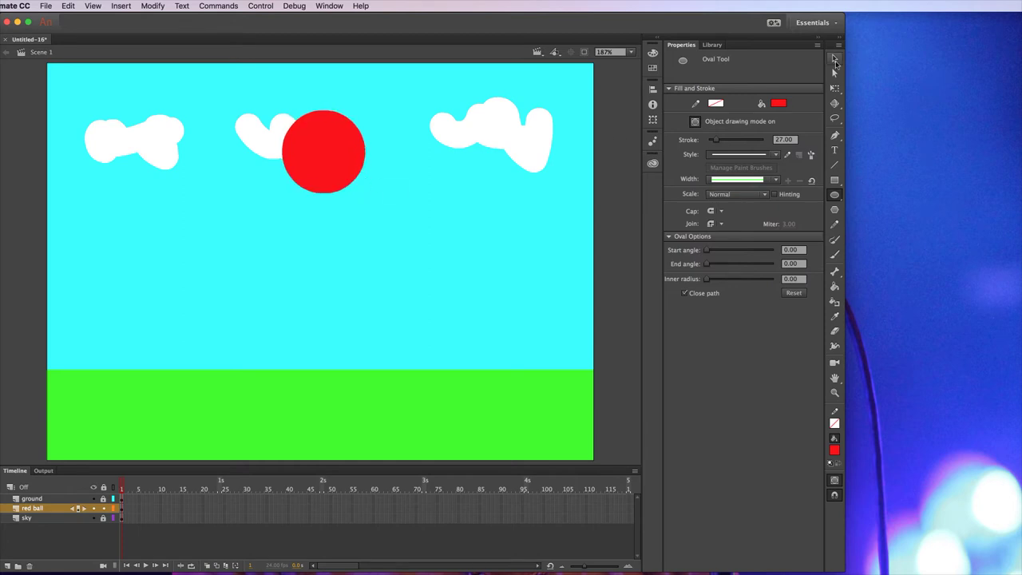
Convert the selected red circle into a Movie Clip symbol named 'red ball'.
{"action": "left_click", "coordinate": [835, 61]}
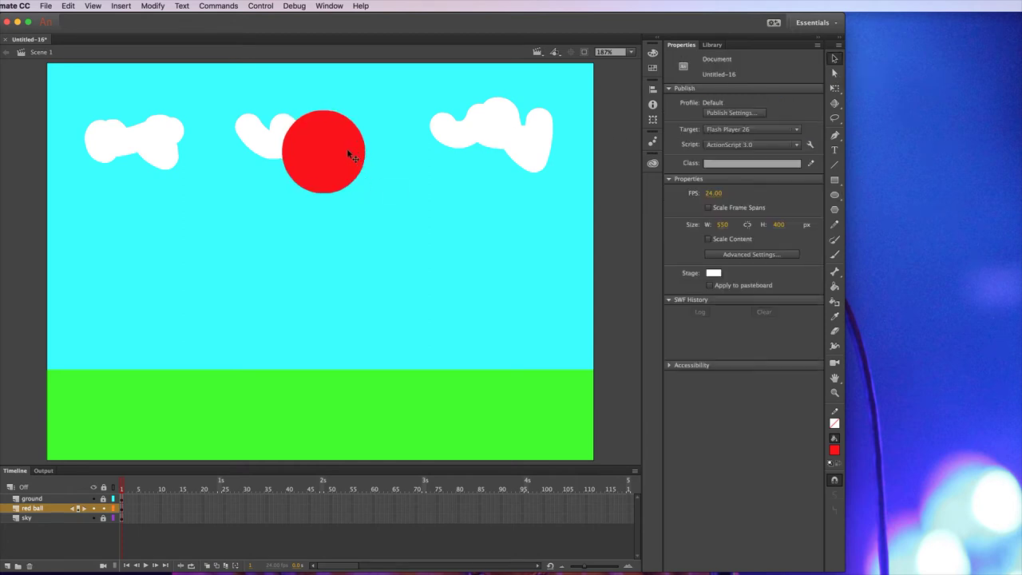
{"action": "left_click", "coordinate": [479, 147]}
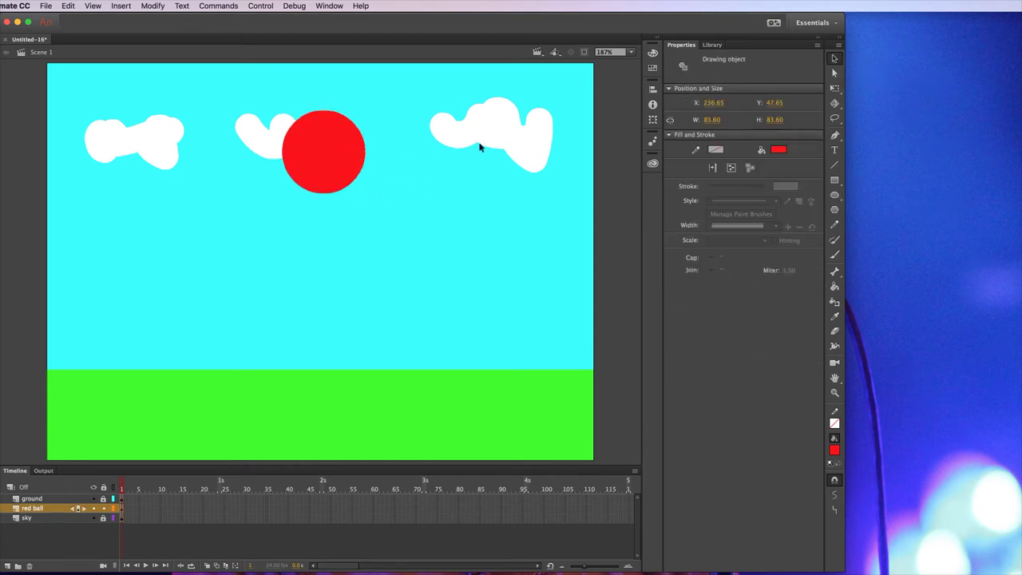
{"action": "left_click", "coordinate": [148, 8]}
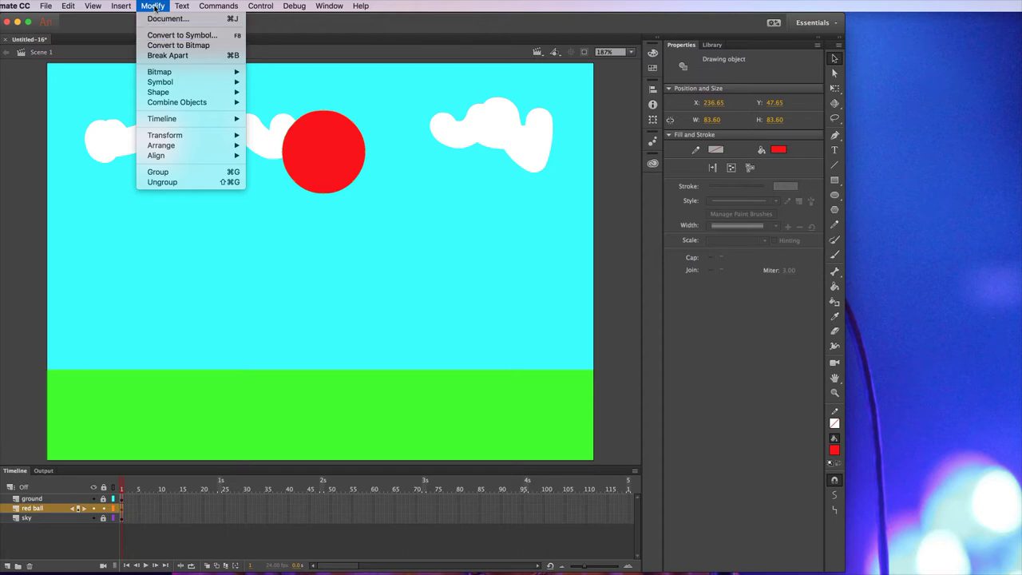
{"action": "left_click", "coordinate": [160, 36]}
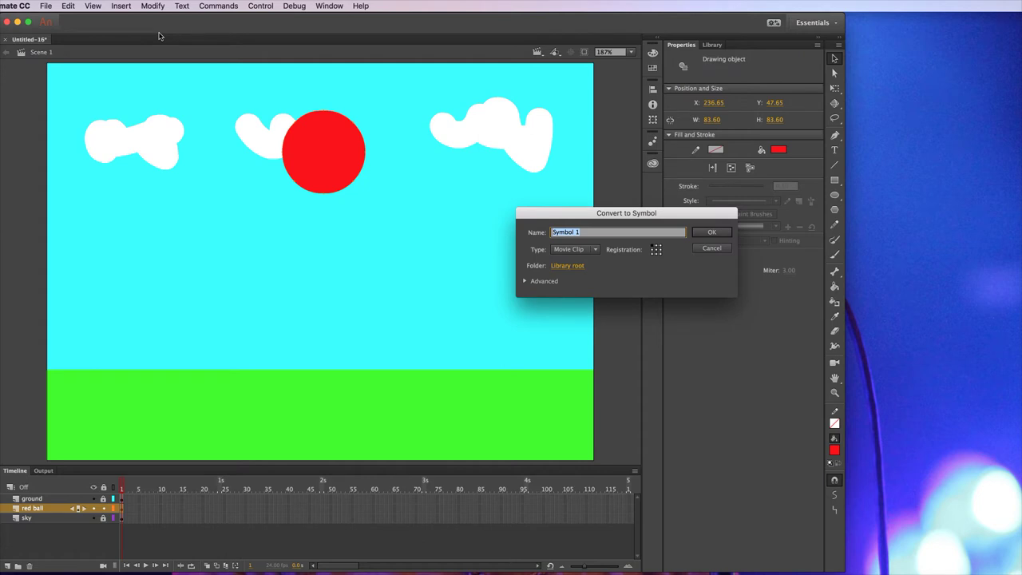
{"action": "type", "text": "red ball"}
{"action": "left_click", "coordinate": [712, 232]}
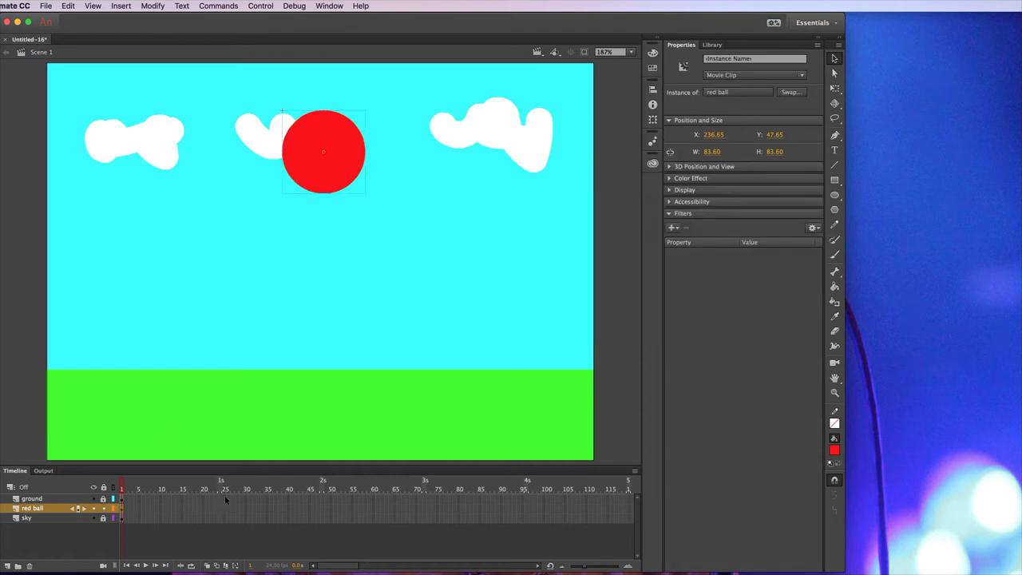
{"action": "left_click", "coordinate": [151, 500]}
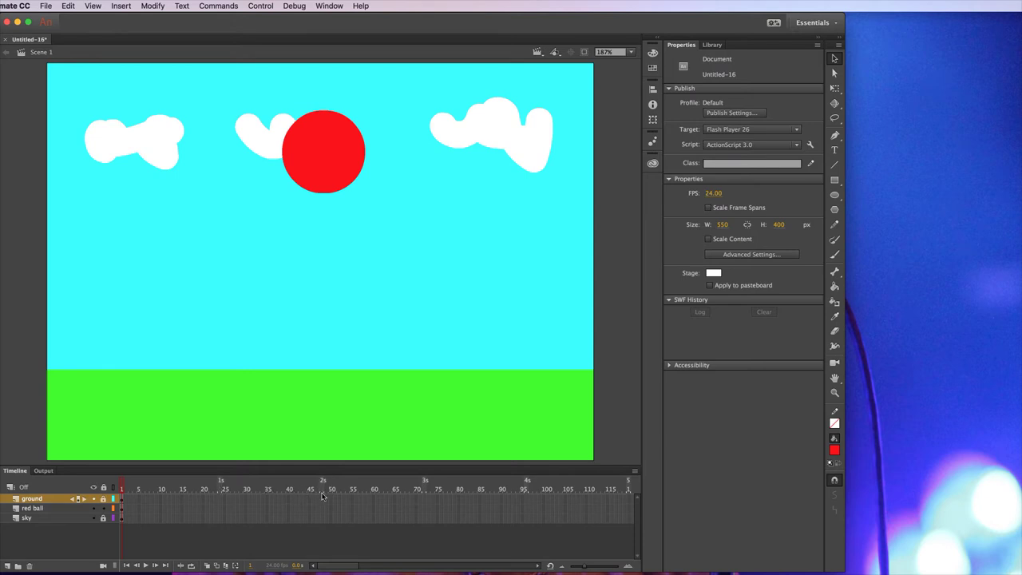
{"action": "left_click_drag", "start_coordinate": [708, 193], "coordinate": [712, 196]}
Insert frames through frame 25 on the ground and sky layers, scrubbing to preview the scene.
{"action": "right_click", "coordinate": [225, 502]}
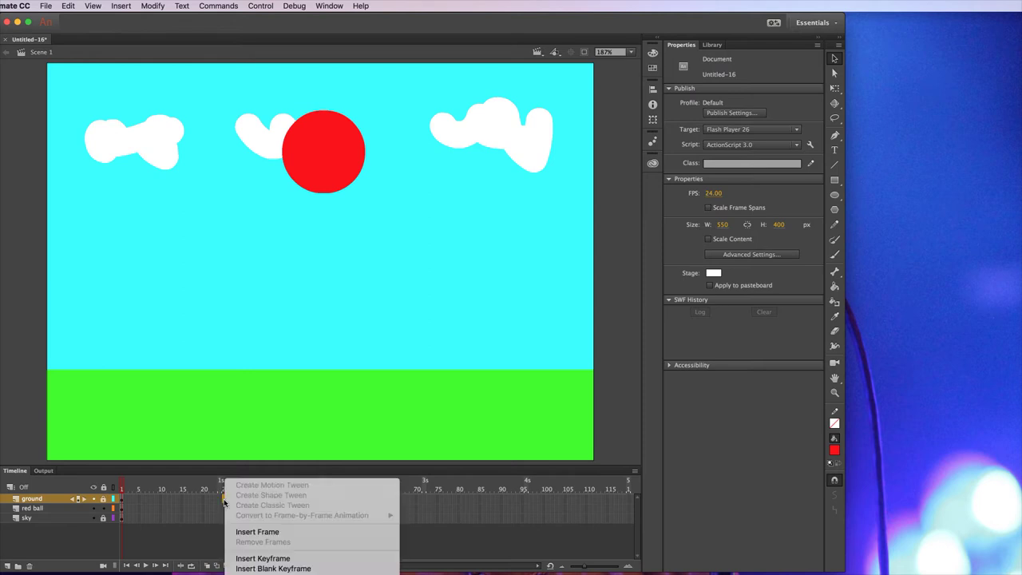
{"action": "left_click", "coordinate": [261, 532]}
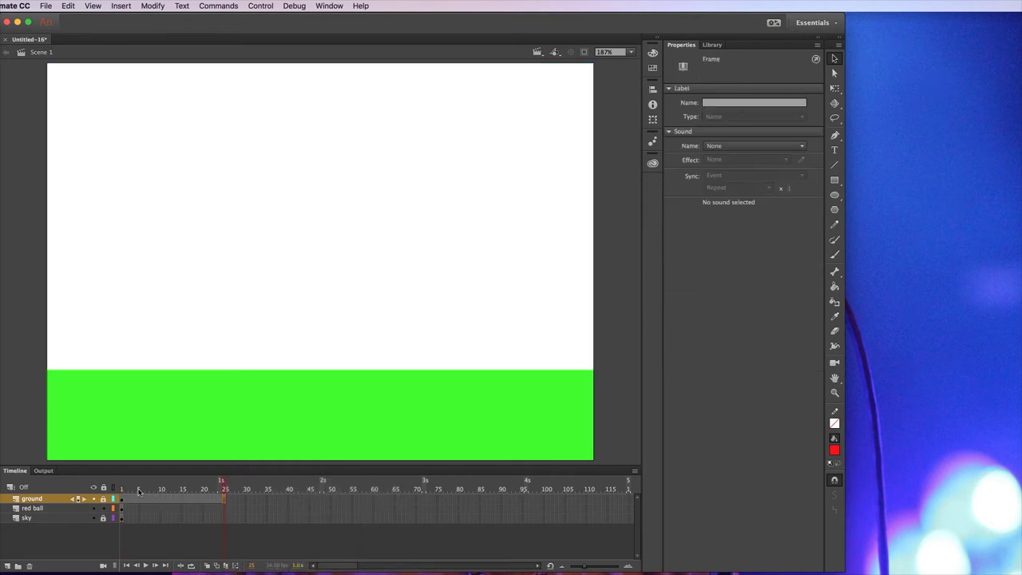
{"action": "left_click", "coordinate": [211, 488]}
{"action": "left_click_drag", "start_coordinate": [203, 489], "coordinate": [123, 497]}
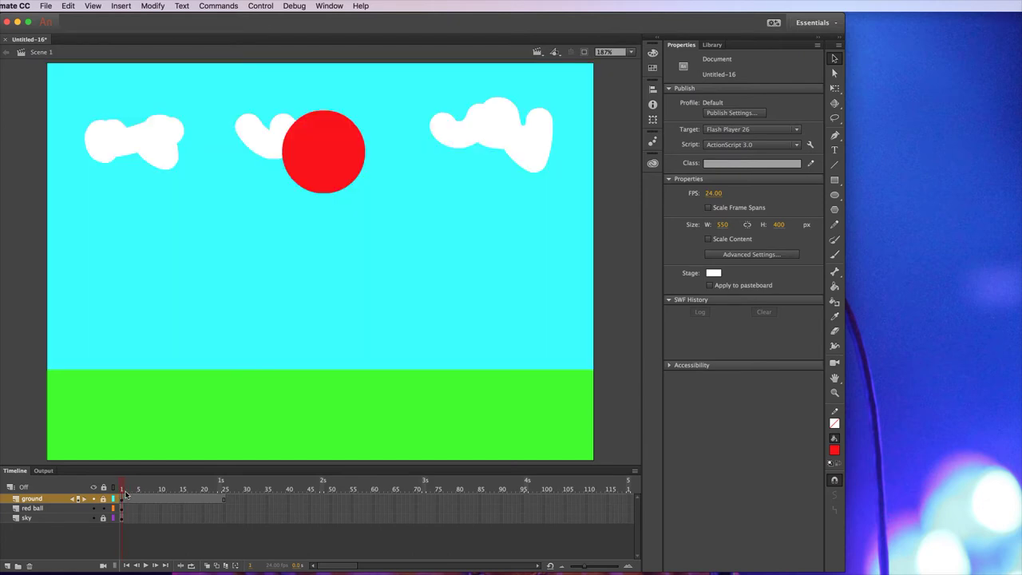
{"action": "right_click", "coordinate": [224, 519]}
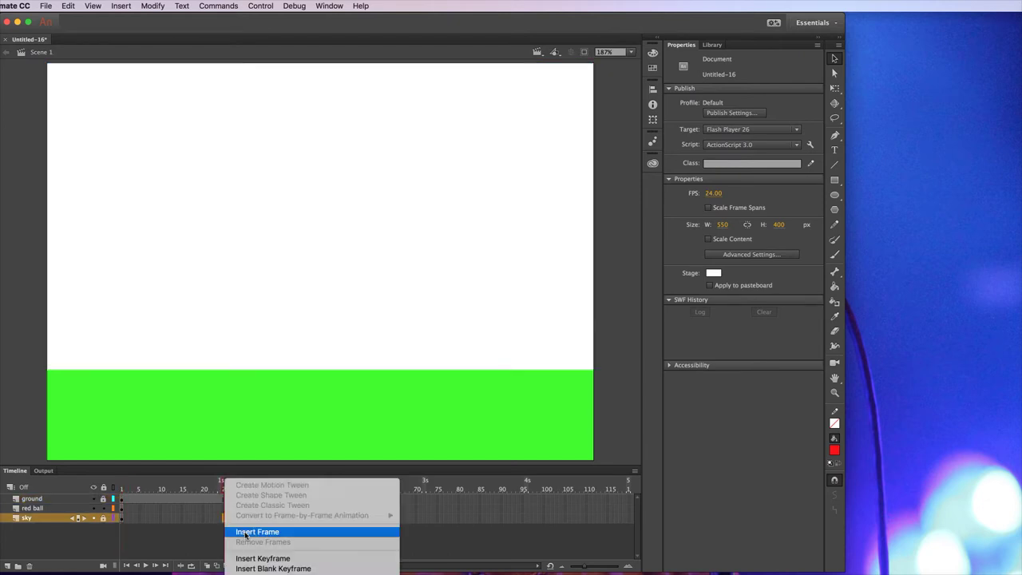
{"action": "left_click", "coordinate": [246, 533]}
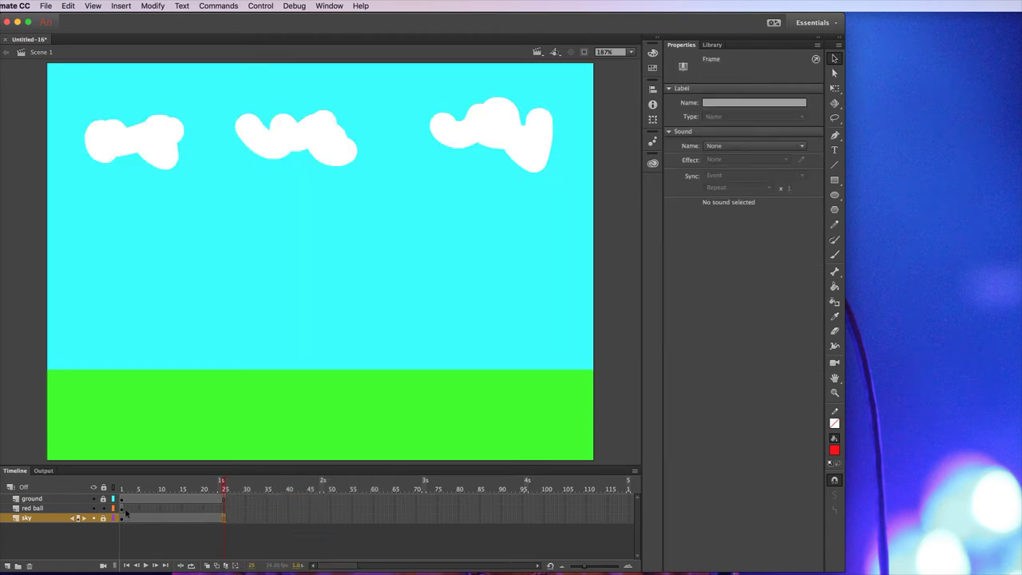
Add a keyframe and frames on the red ball layer, then drag the ball onto the ground at frame 14.
{"action": "right_click", "coordinate": [167, 507]}
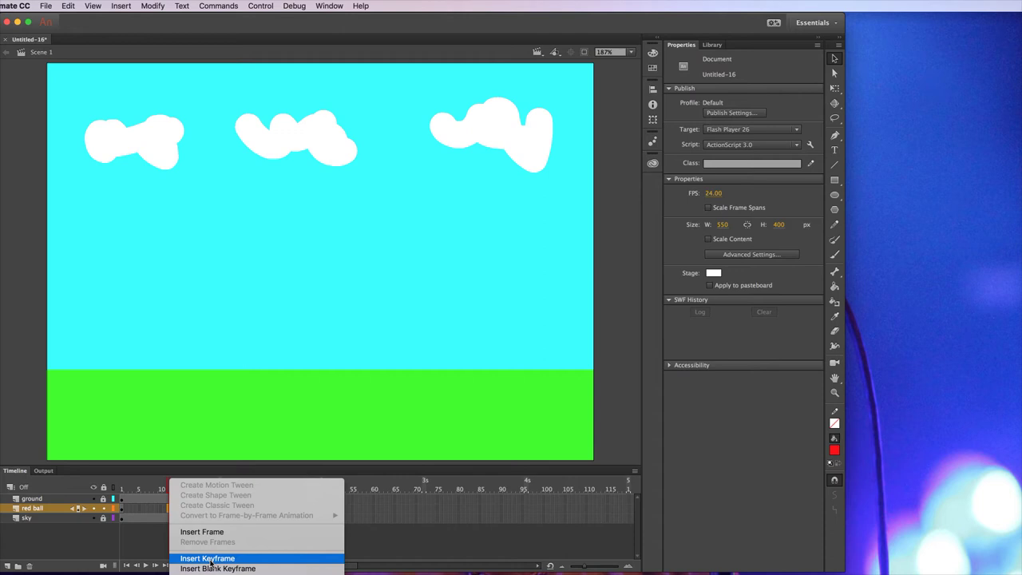
{"action": "left_click", "coordinate": [211, 560]}
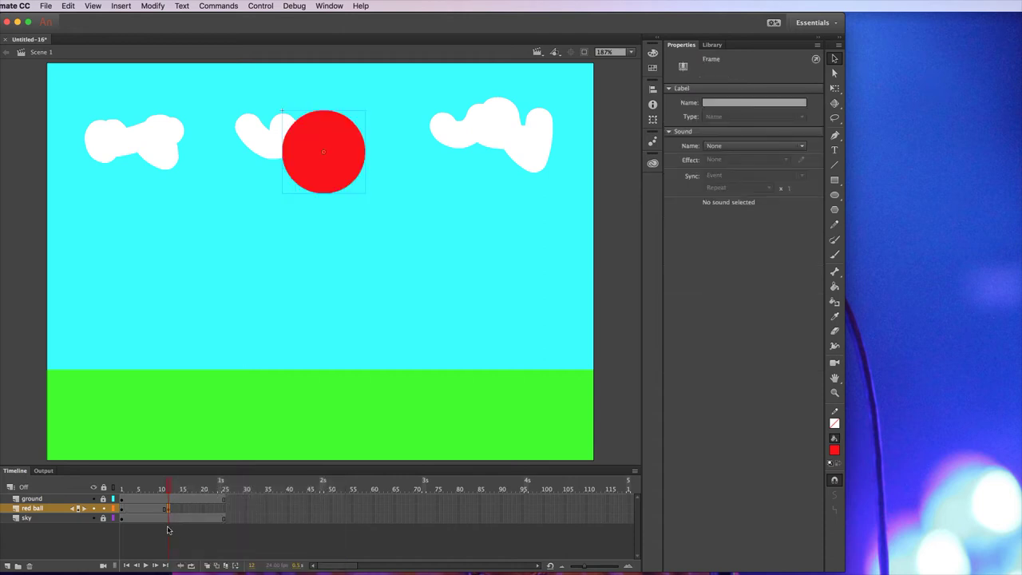
{"action": "right_click", "coordinate": [151, 509]}
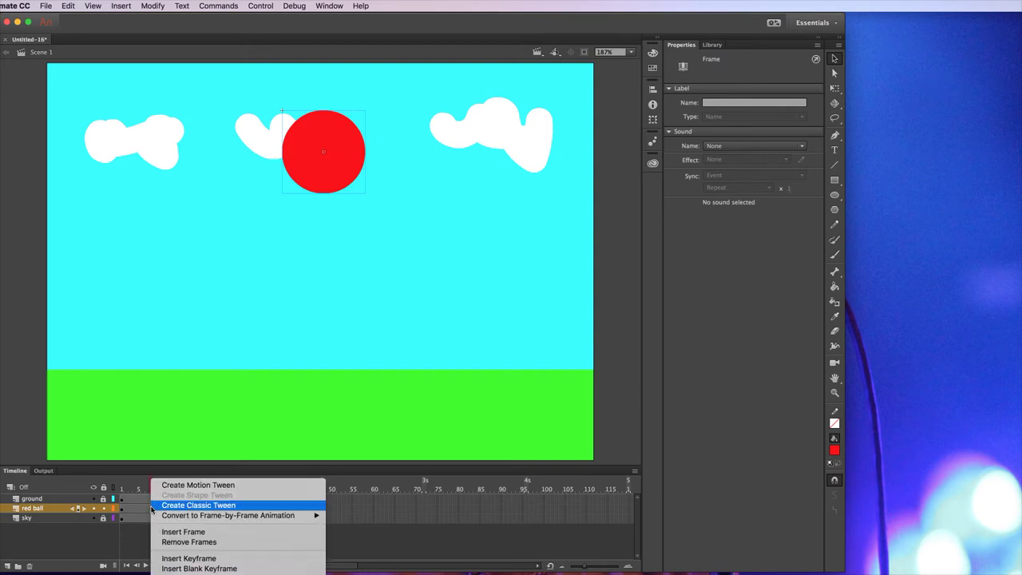
{"action": "left_click", "coordinate": [178, 533]}
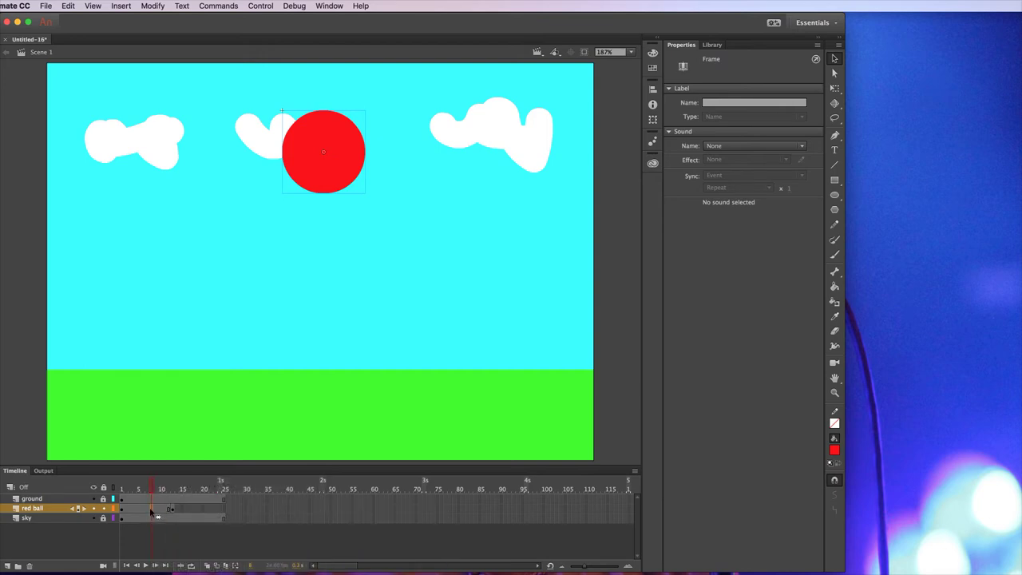
{"action": "right_click", "coordinate": [154, 513]}
{"action": "left_click", "coordinate": [174, 533]}
{"action": "left_click", "coordinate": [177, 512]}
{"action": "left_click_drag", "start_coordinate": [343, 151], "coordinate": [329, 347]}
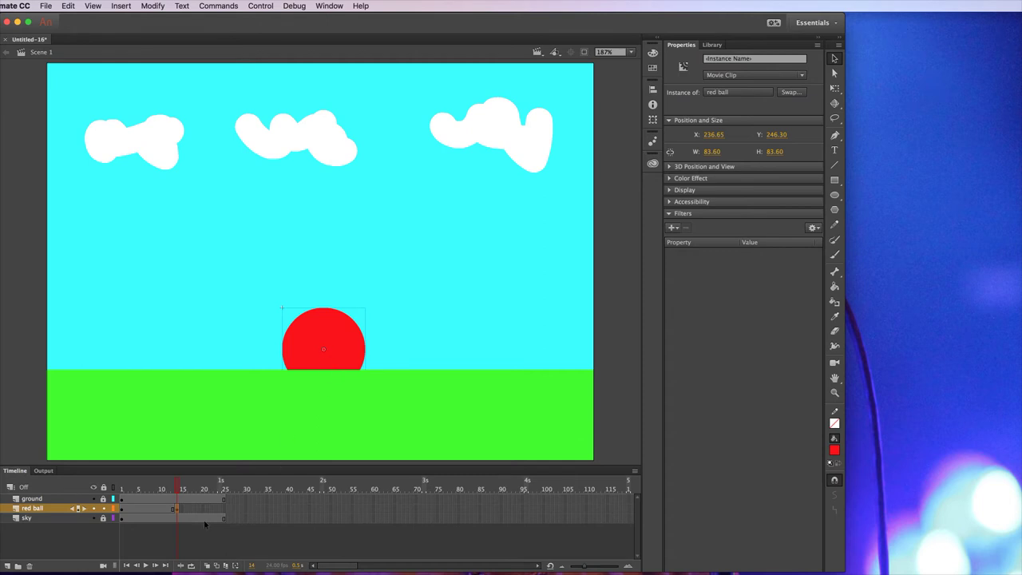
Add keyframes at frames 15 and 16 on the red ball layer.
{"action": "right_click", "coordinate": [182, 509]}
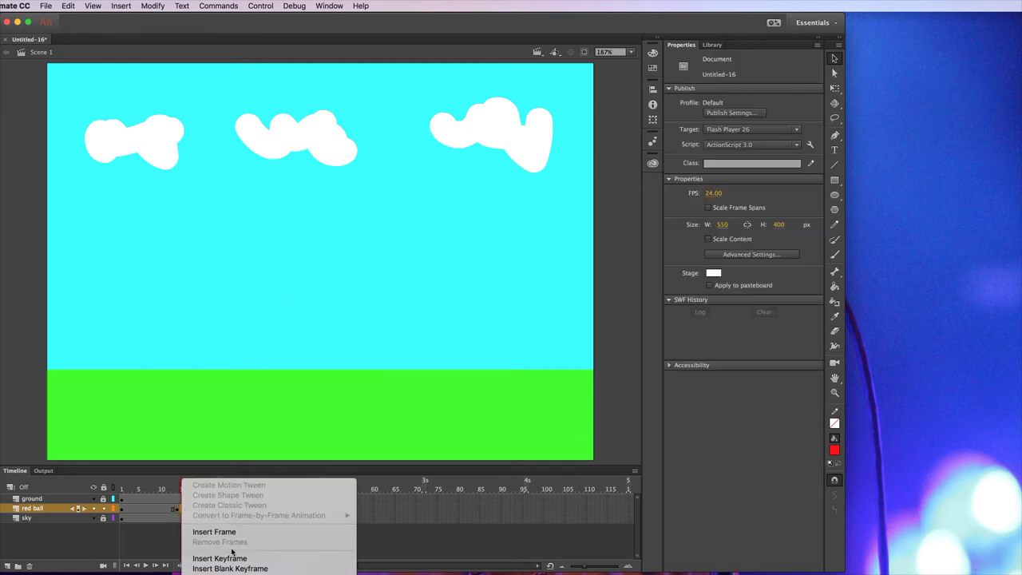
{"action": "left_click", "coordinate": [232, 558]}
{"action": "right_click", "coordinate": [188, 512]}
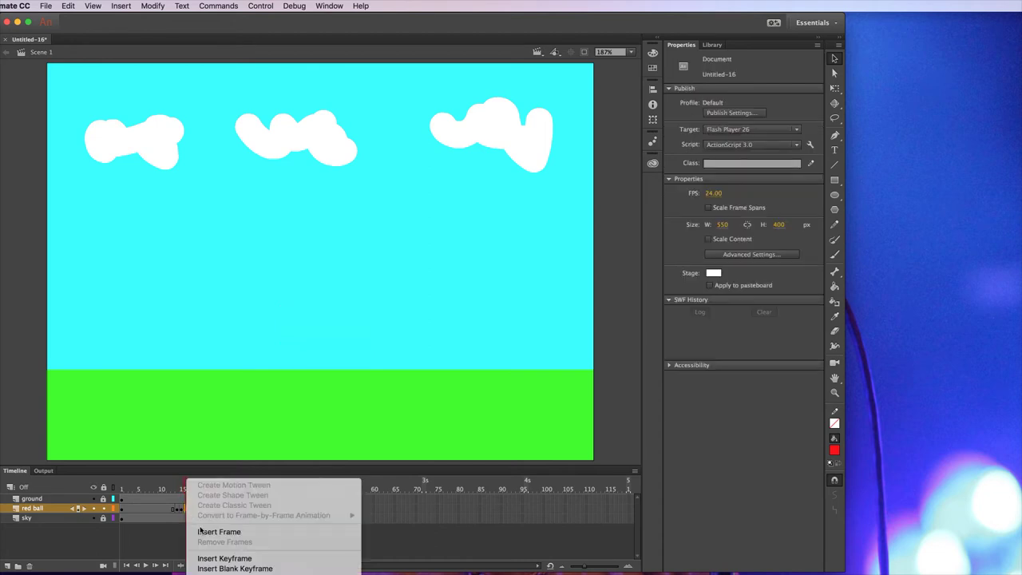
{"action": "left_click", "coordinate": [224, 558]}
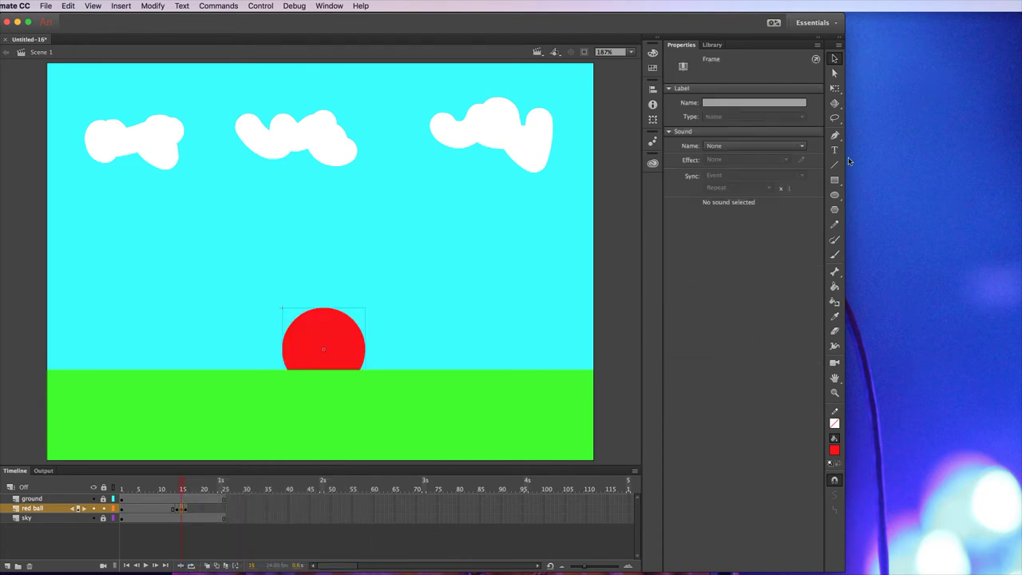
Squash the ball wider with Free Transform and add a keyframe at frame 25.
{"action": "left_click", "coordinate": [835, 90]}
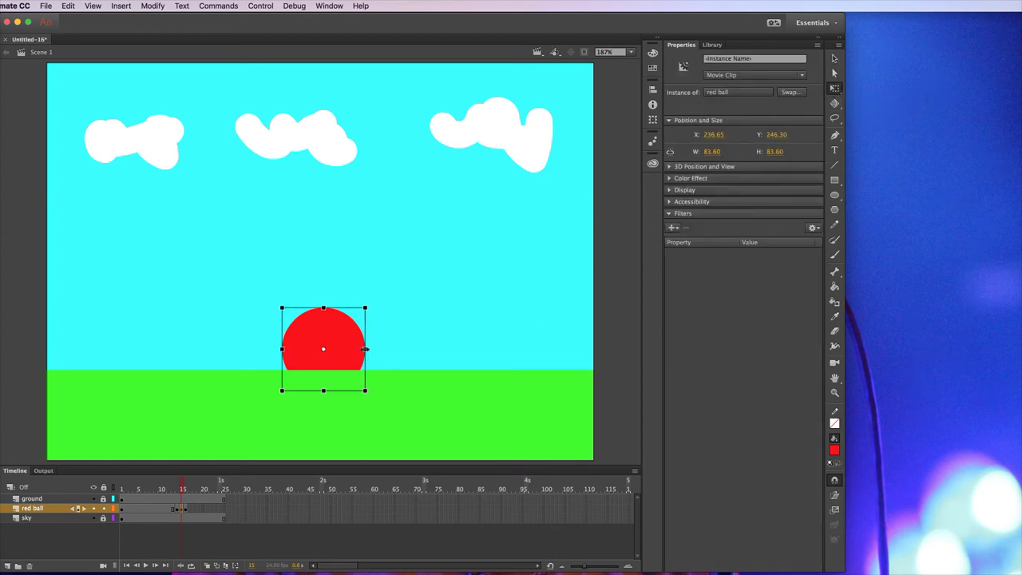
{"action": "left_click_drag", "start_coordinate": [366, 349], "coordinate": [373, 349]}
{"action": "left_click", "coordinate": [182, 484]}
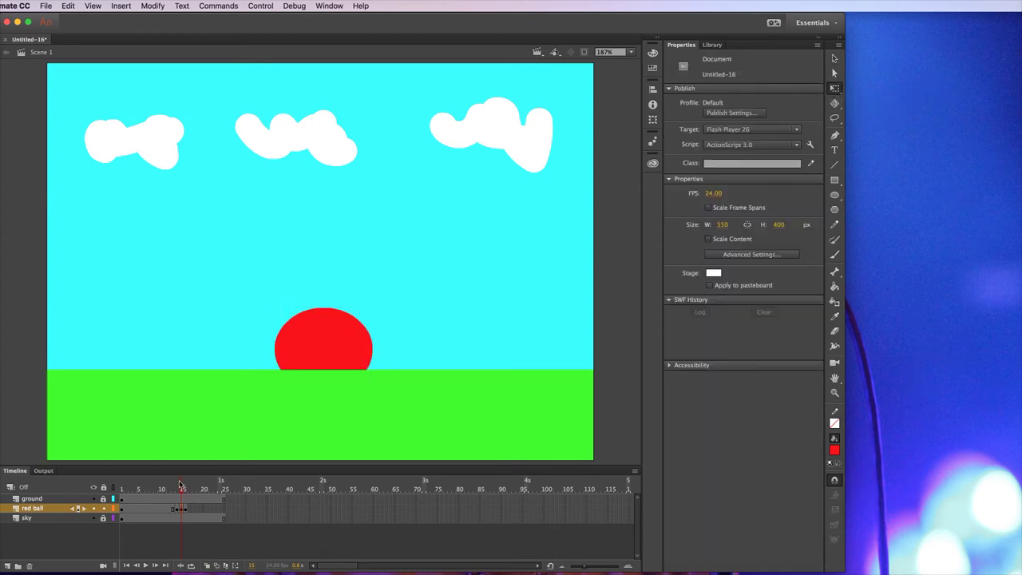
{"action": "left_click", "coordinate": [182, 485]}
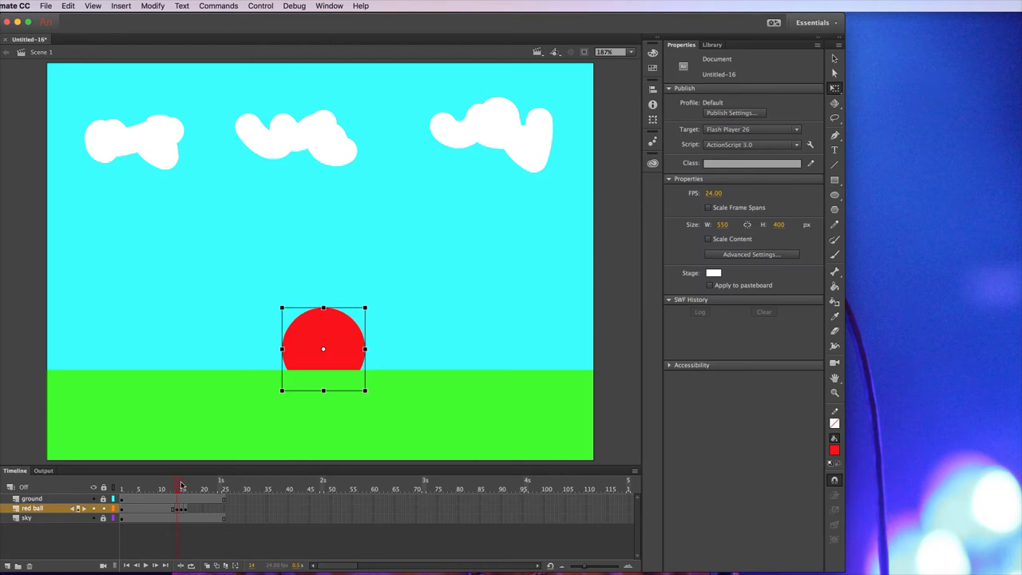
{"action": "right_click", "coordinate": [224, 509]}
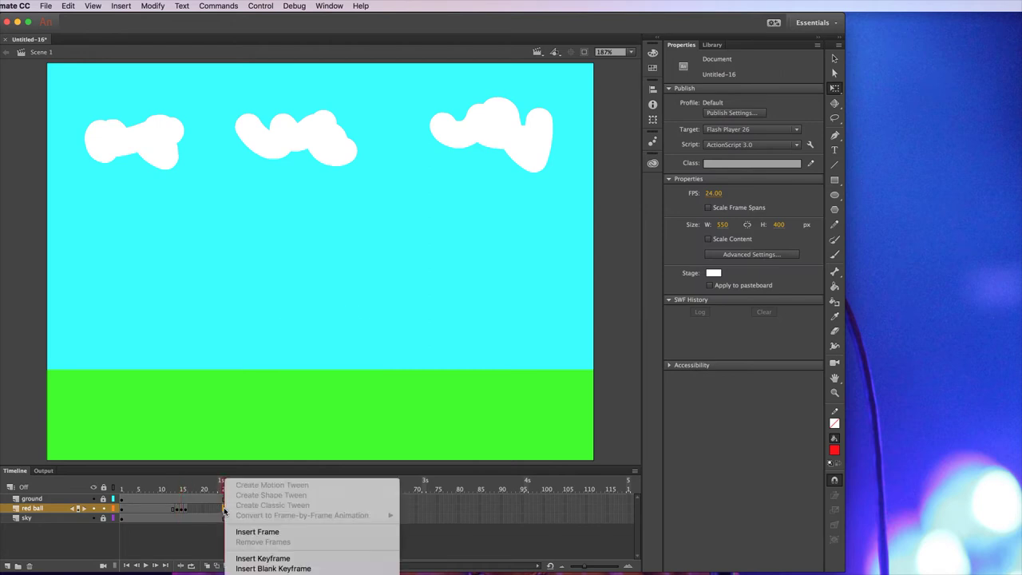
{"action": "left_click", "coordinate": [272, 558]}
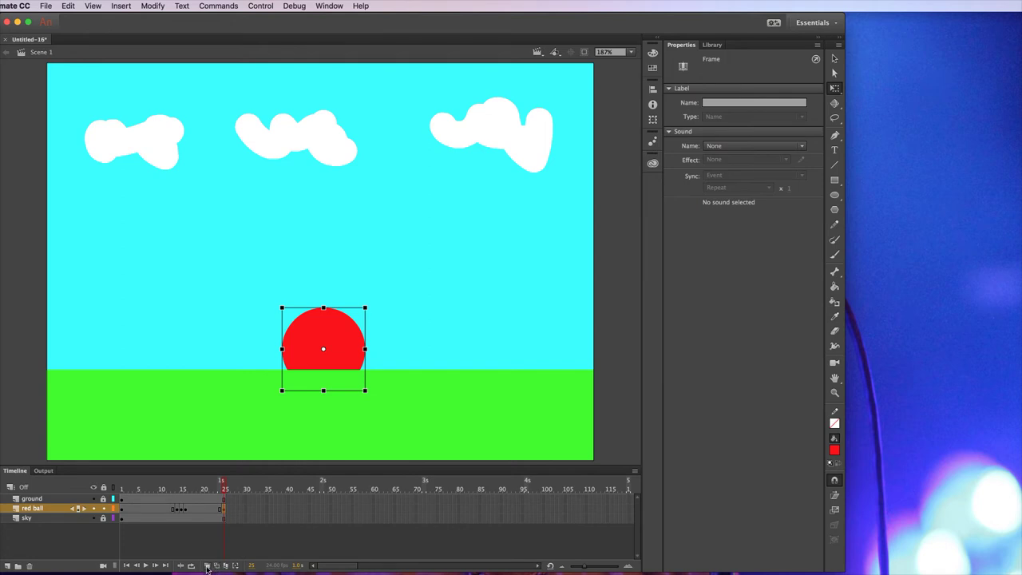
Using onion skin back to frame 1, move the frame-25 ball up to the clouds (Y 56.80).
{"action": "left_click", "coordinate": [207, 565]}
{"action": "left_click_drag", "start_coordinate": [216, 482], "coordinate": [121, 484]}
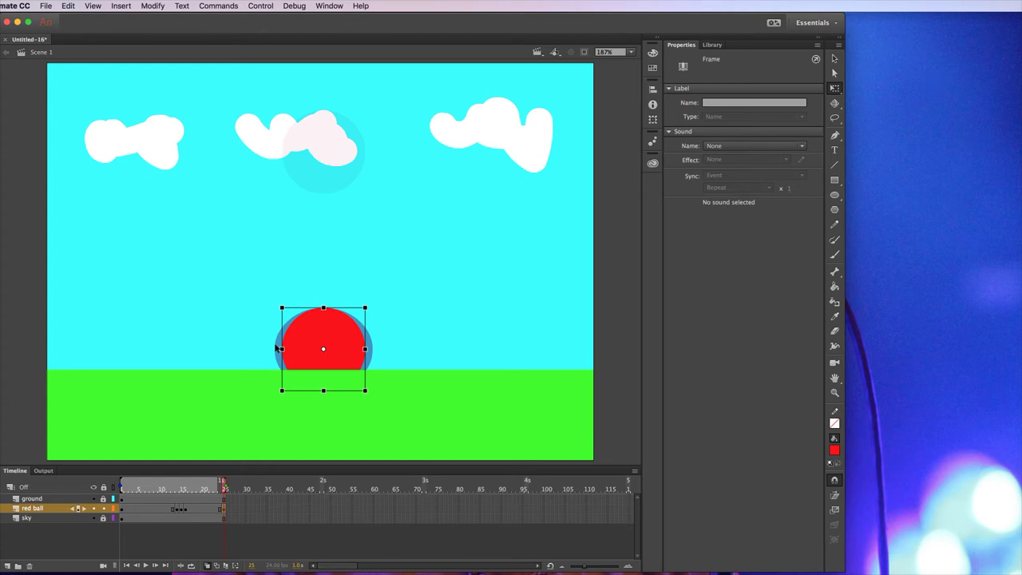
{"action": "left_click_drag", "start_coordinate": [335, 337], "coordinate": [341, 147]}
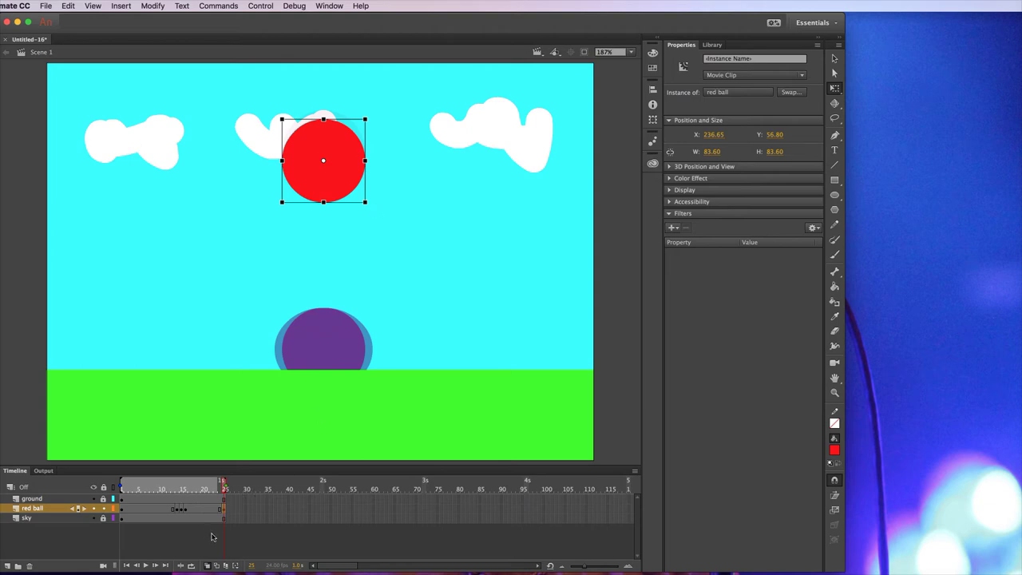
{"action": "left_click", "coordinate": [207, 566]}
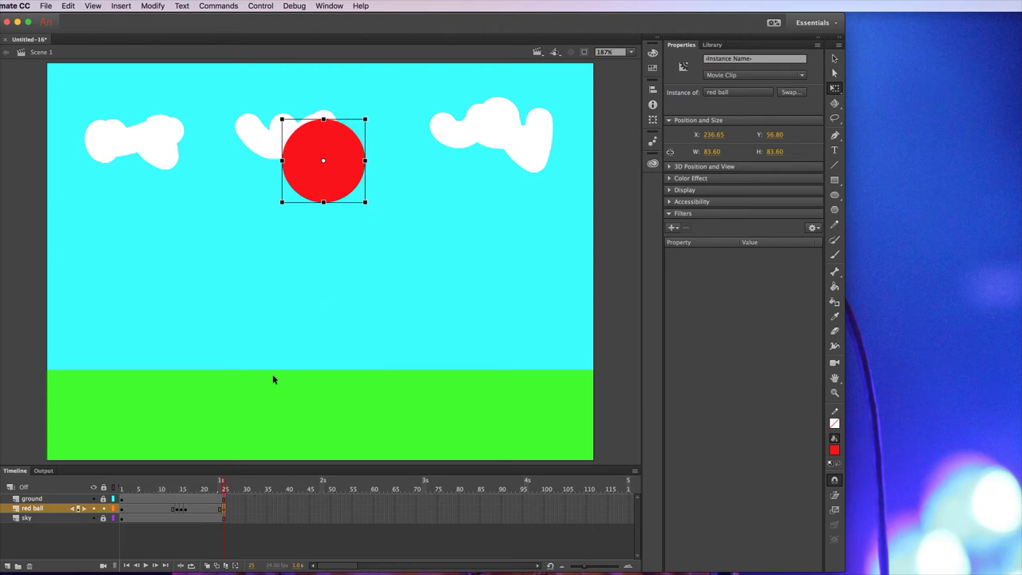
{"action": "left_click", "coordinate": [258, 7]}
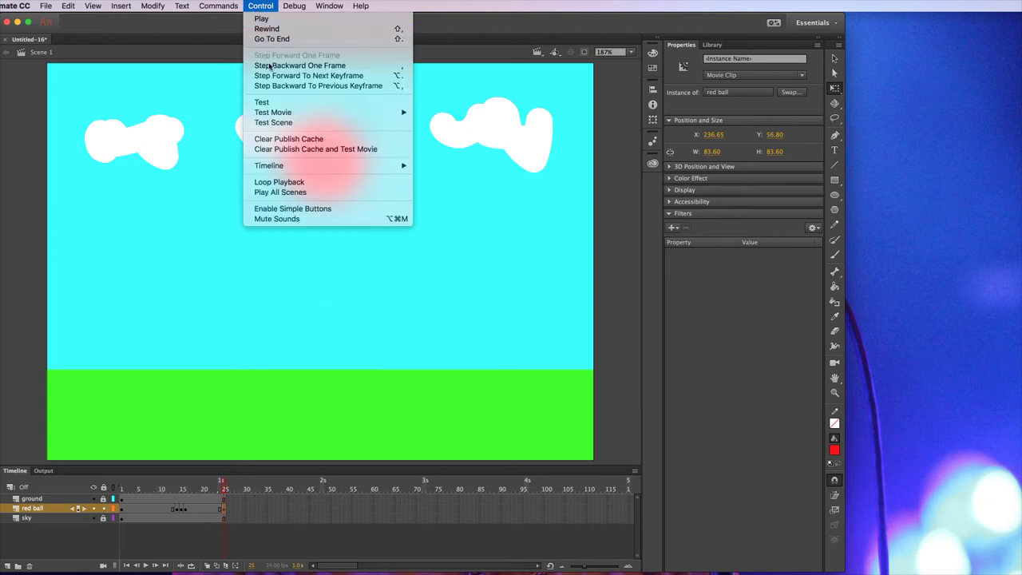
{"action": "left_click", "coordinate": [266, 103]}
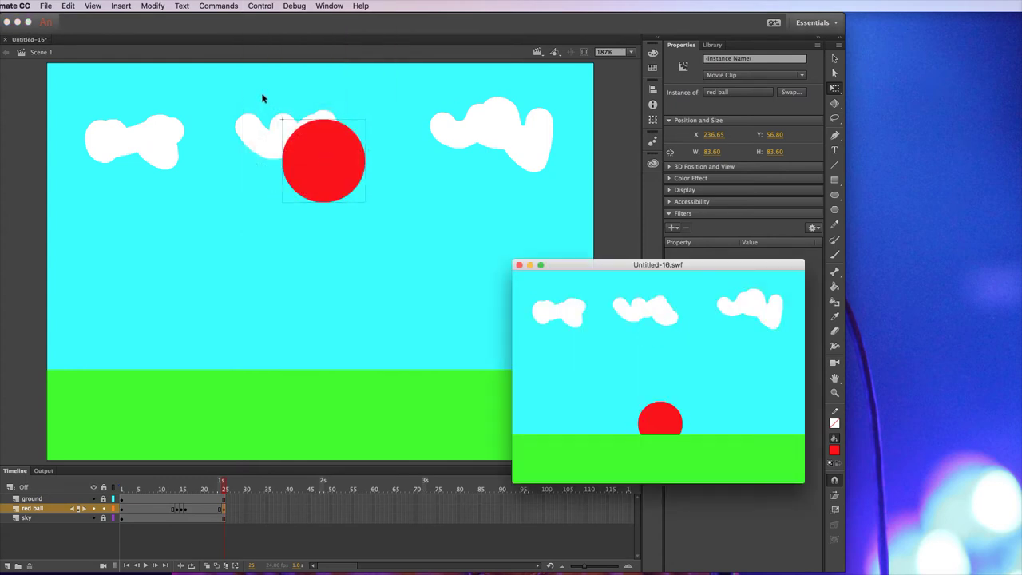
{"action": "left_click", "coordinate": [519, 265]}
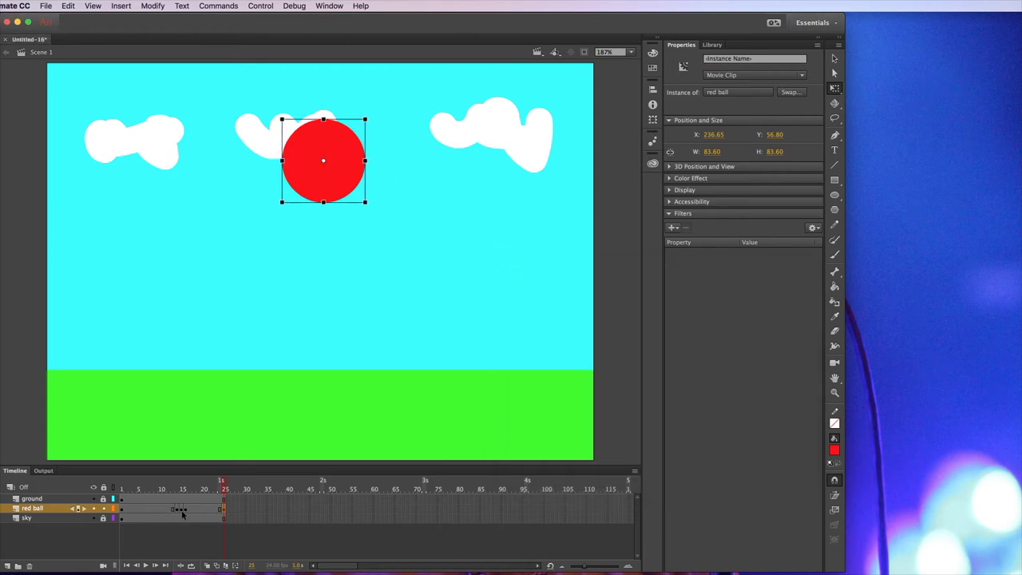
Create a classic tween over the red ball's first frame span and play the timeline.
{"action": "right_click", "coordinate": [142, 512]}
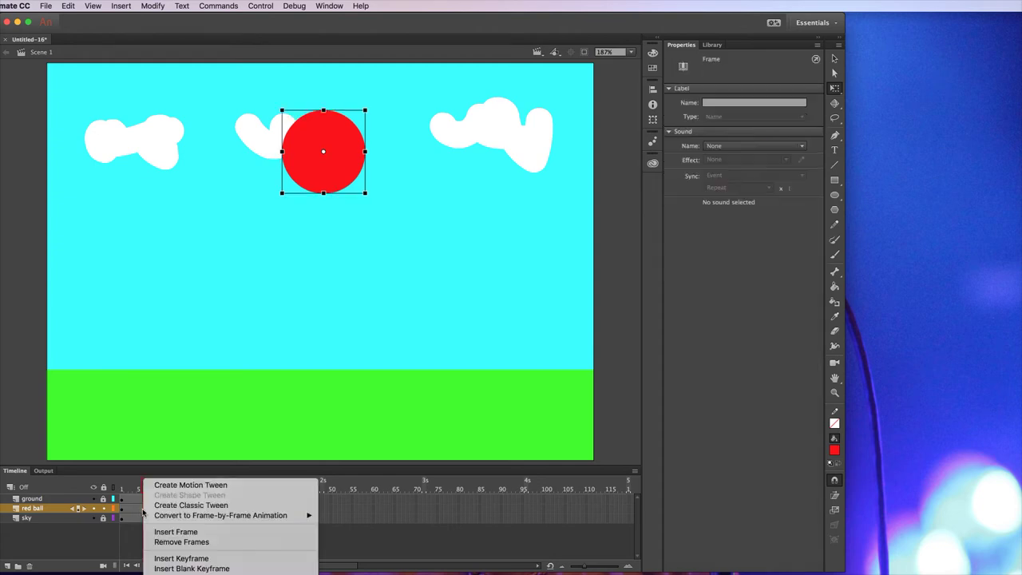
{"action": "left_click", "coordinate": [193, 508]}
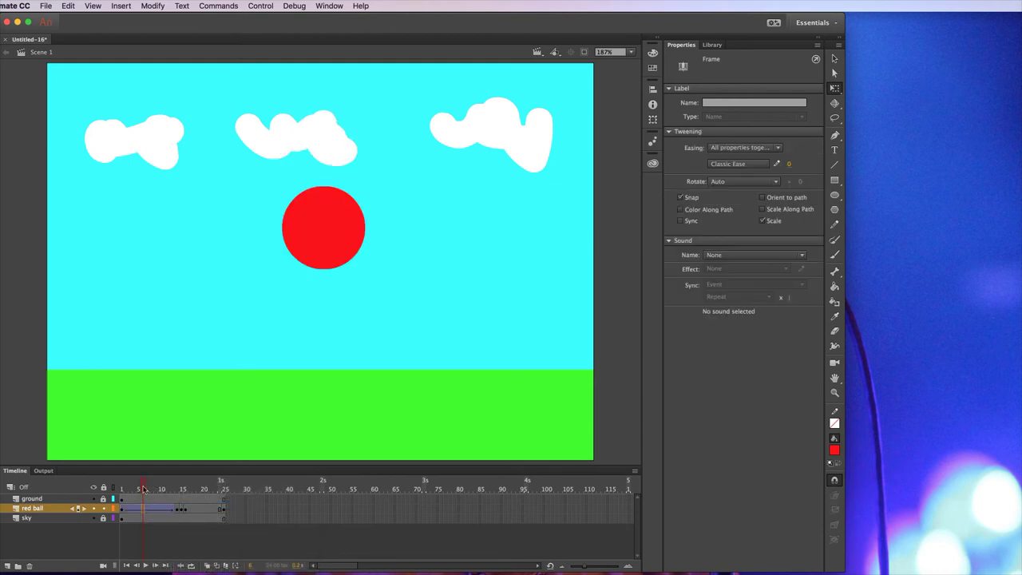
{"action": "key", "text": "Return"}
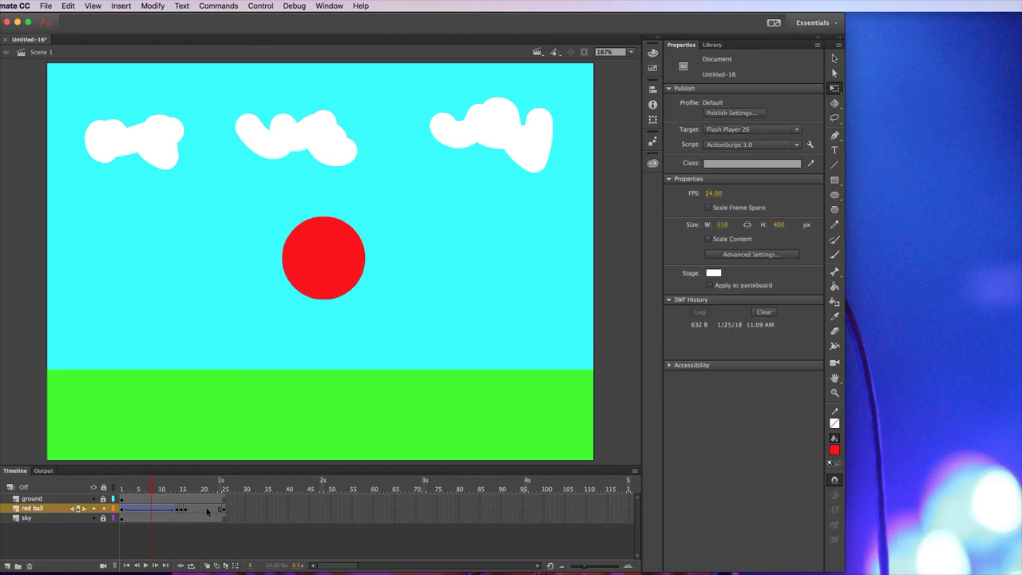
Create a classic tween over the second span and run a test preview of the bounce.
{"action": "right_click", "coordinate": [206, 509]}
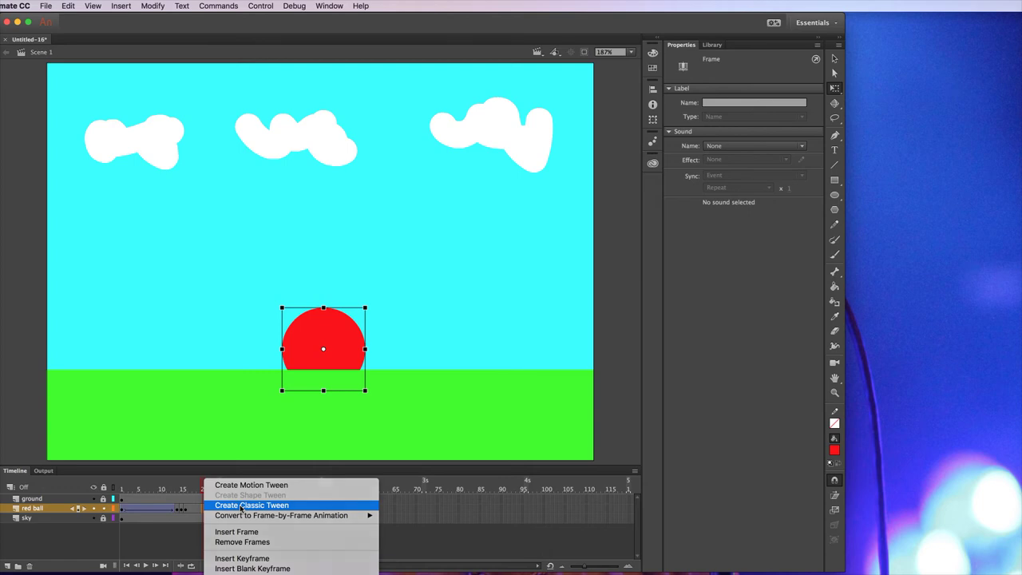
{"action": "left_click", "coordinate": [242, 505]}
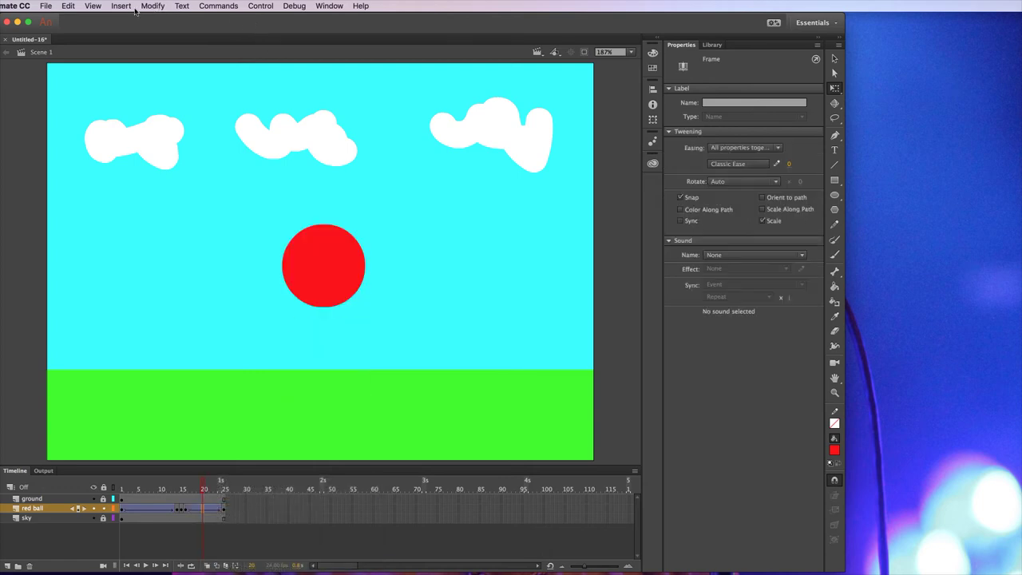
{"action": "left_click", "coordinate": [257, 6]}
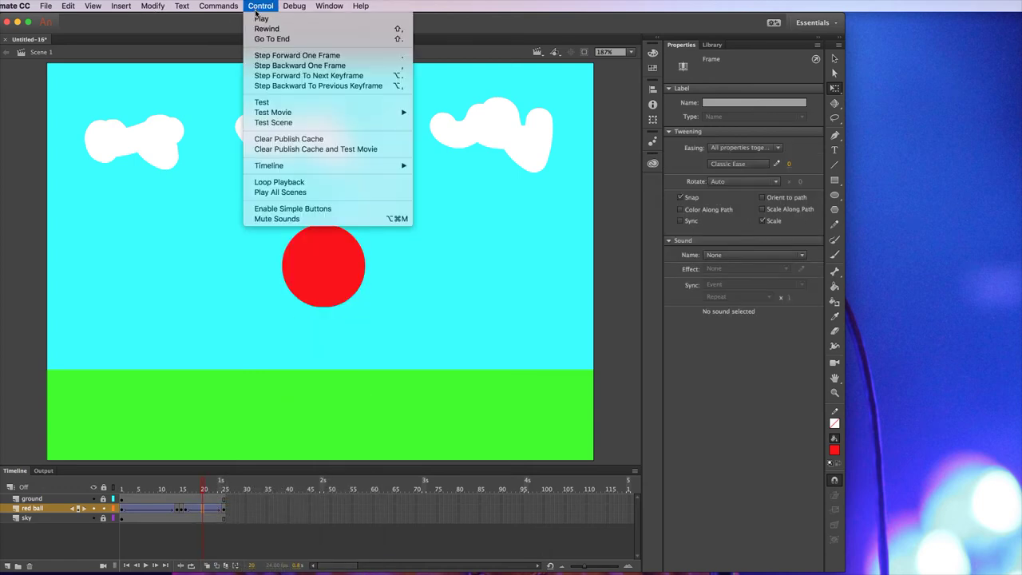
{"action": "left_click", "coordinate": [274, 103]}
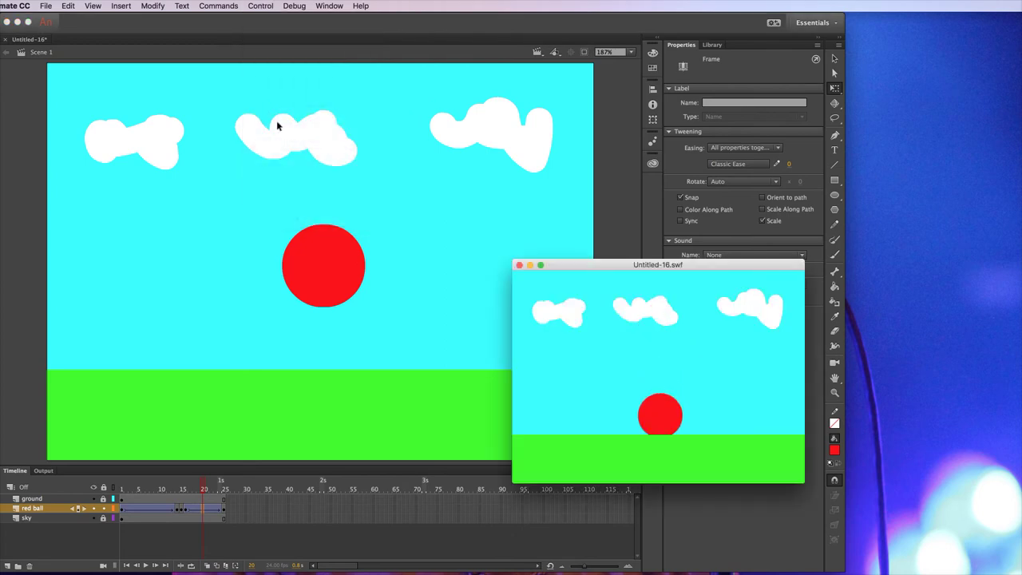
{"action": "left_click", "coordinate": [519, 265]}
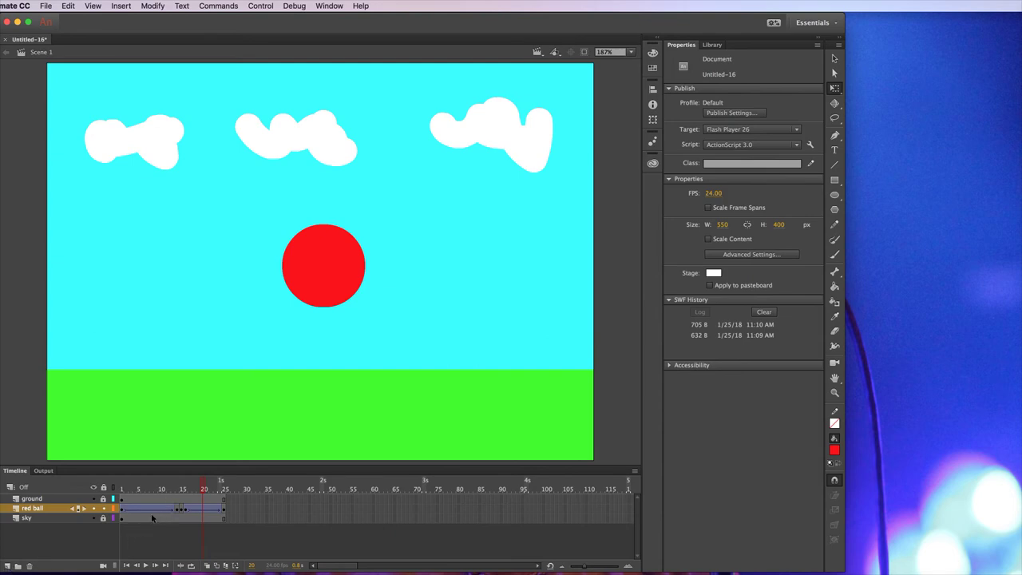
Add a new layer named 'sound' with a keyframe at frame 15.
{"action": "left_click", "coordinate": [8, 566]}
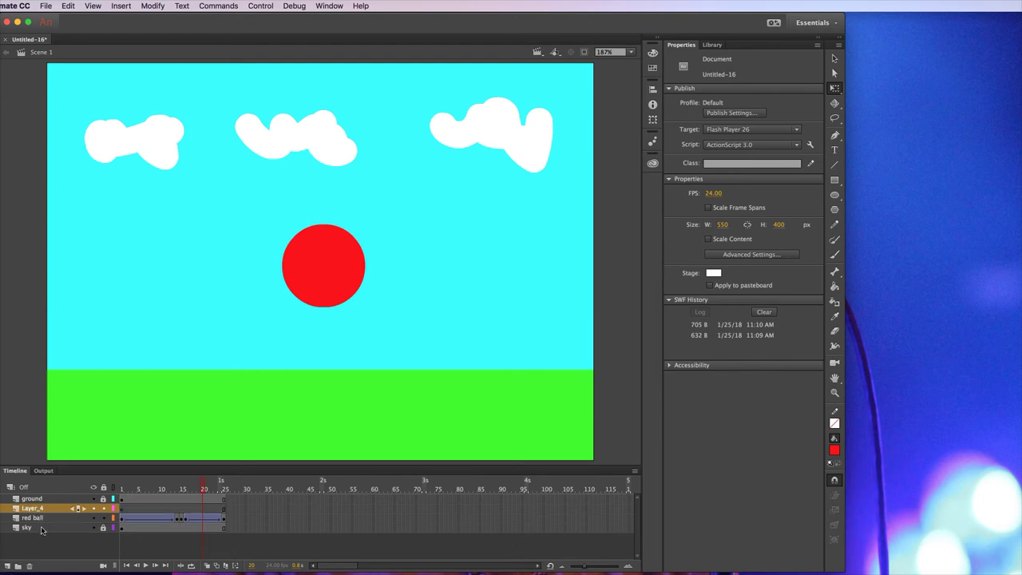
{"action": "double_click", "coordinate": [34, 508]}
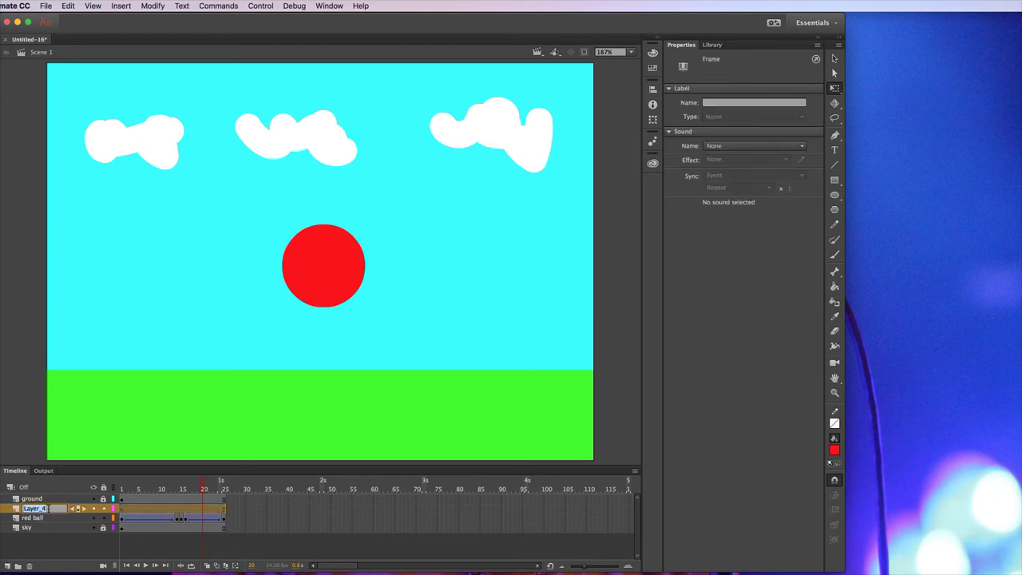
{"action": "type", "text": "sound"}
{"action": "left_click", "coordinate": [182, 509]}
{"action": "right_click", "coordinate": [182, 508]}
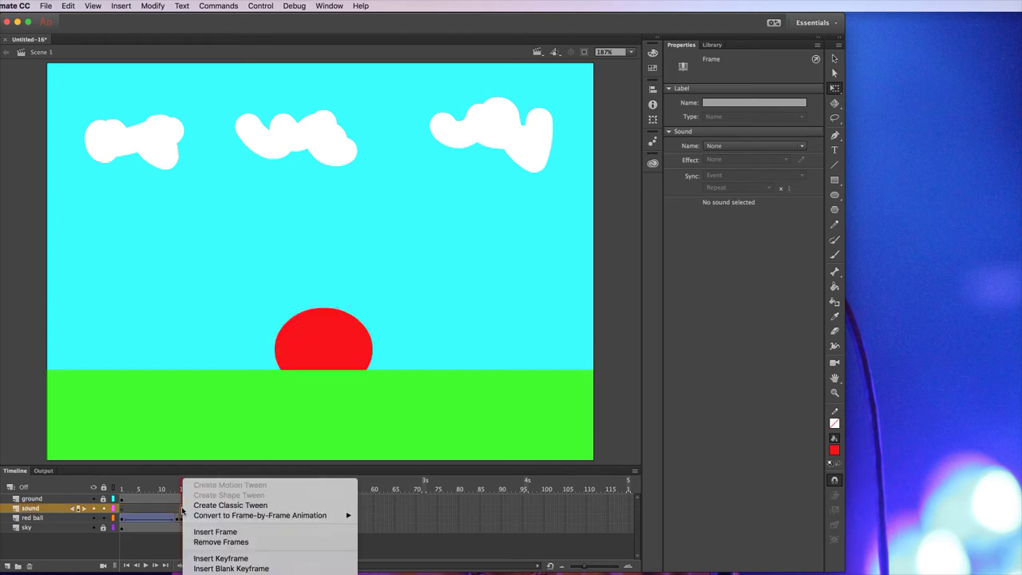
{"action": "left_click", "coordinate": [223, 558]}
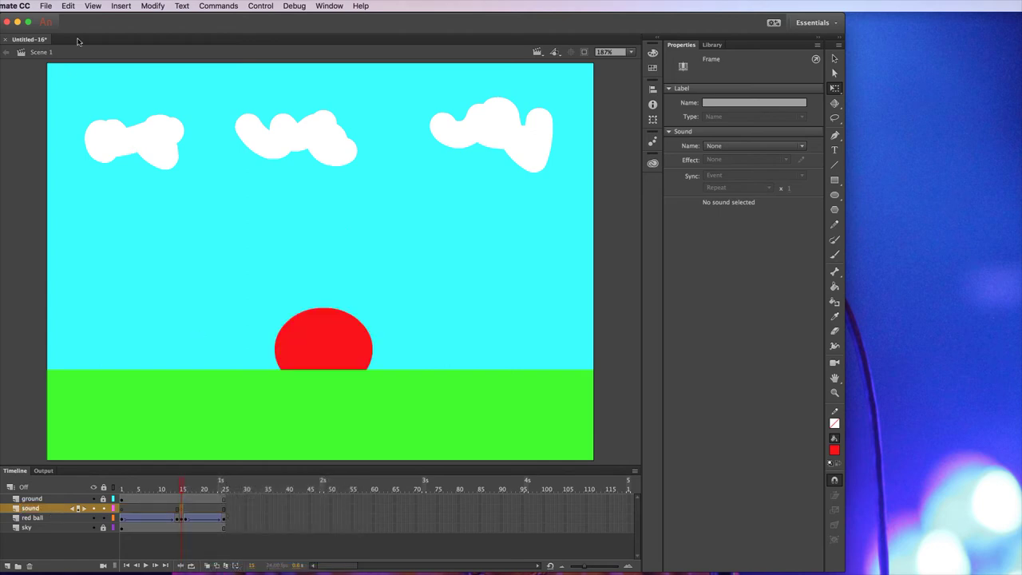
Import boing.mp3 into the library.
{"action": "left_click", "coordinate": [45, 6]}
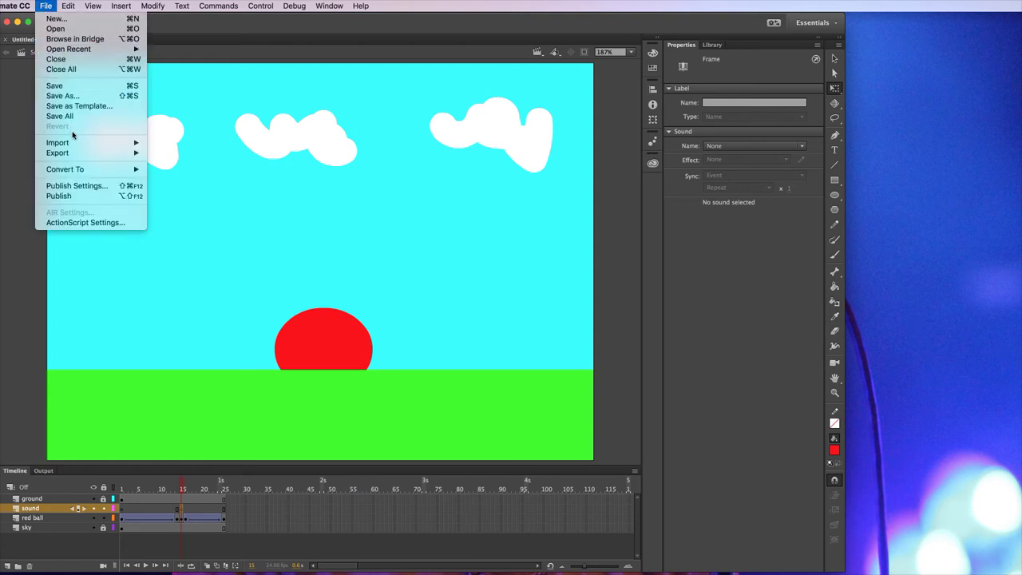
{"action": "mouse_move", "coordinate": [70, 149]}
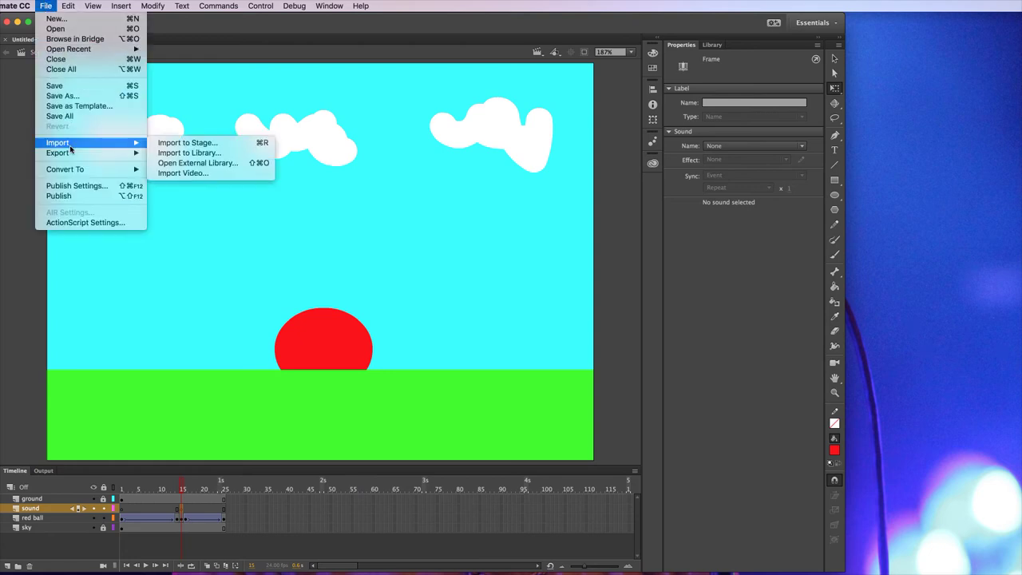
{"action": "left_click", "coordinate": [198, 154]}
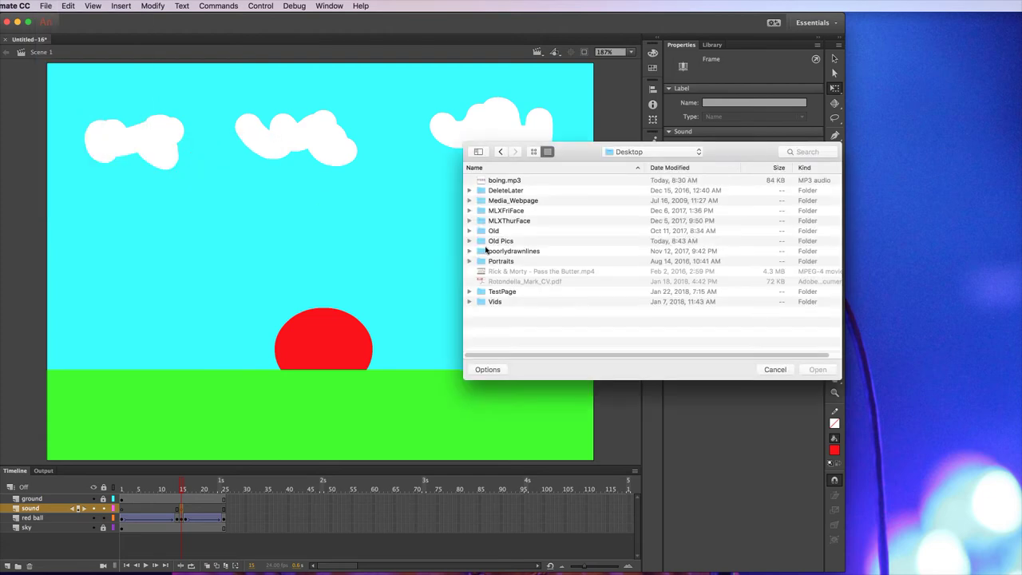
{"action": "left_click", "coordinate": [509, 182]}
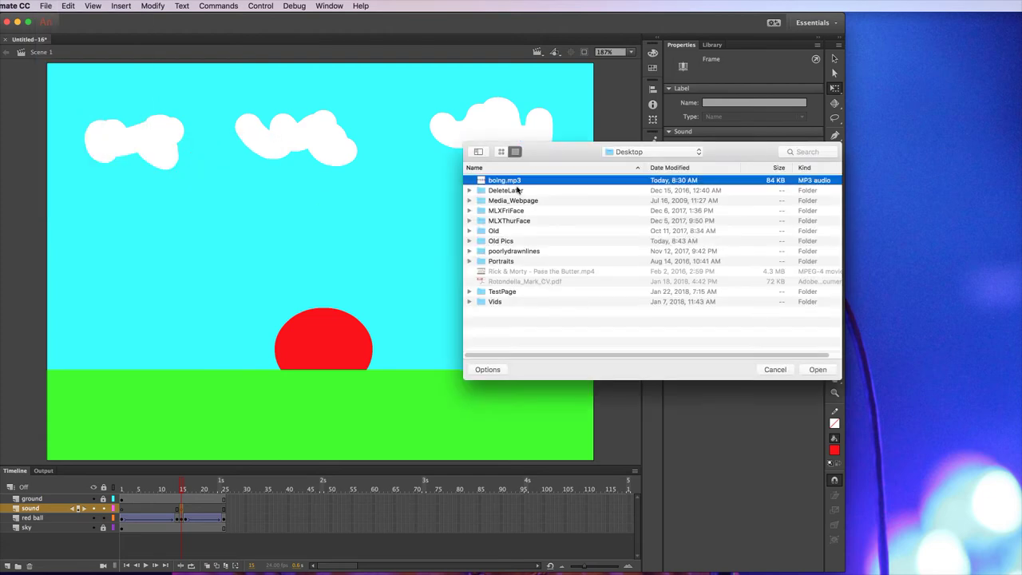
{"action": "left_click", "coordinate": [818, 370]}
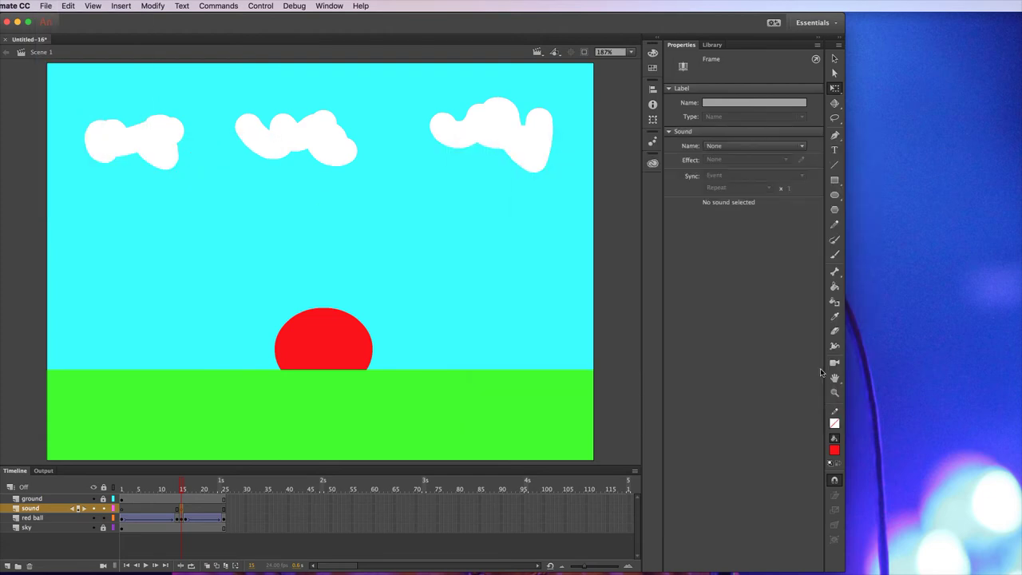
Drag boing.mp3 from the Library onto the stage at the sound layer's frame-15 keyframe.
{"action": "left_click", "coordinate": [714, 46]}
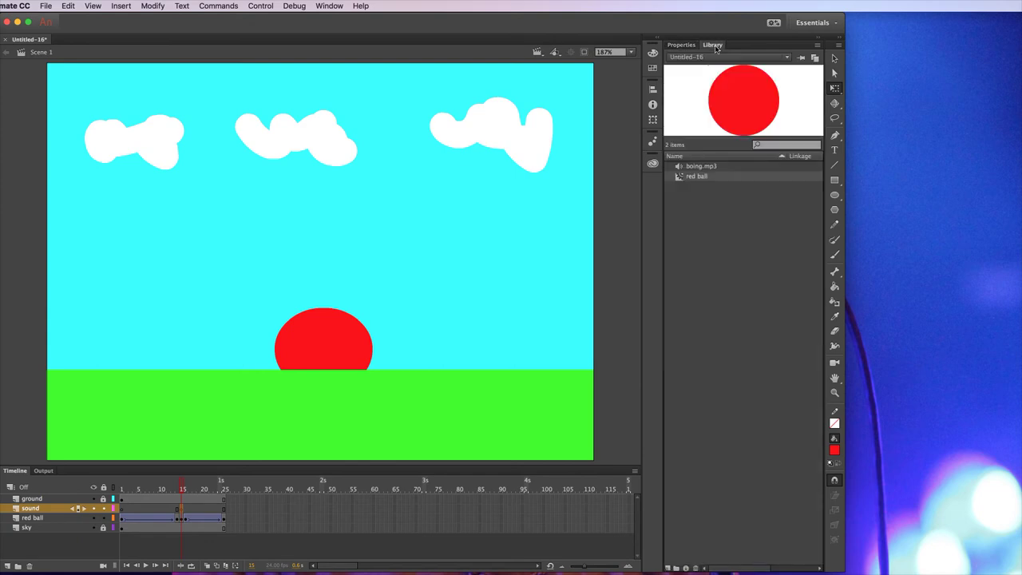
{"action": "left_click", "coordinate": [698, 167]}
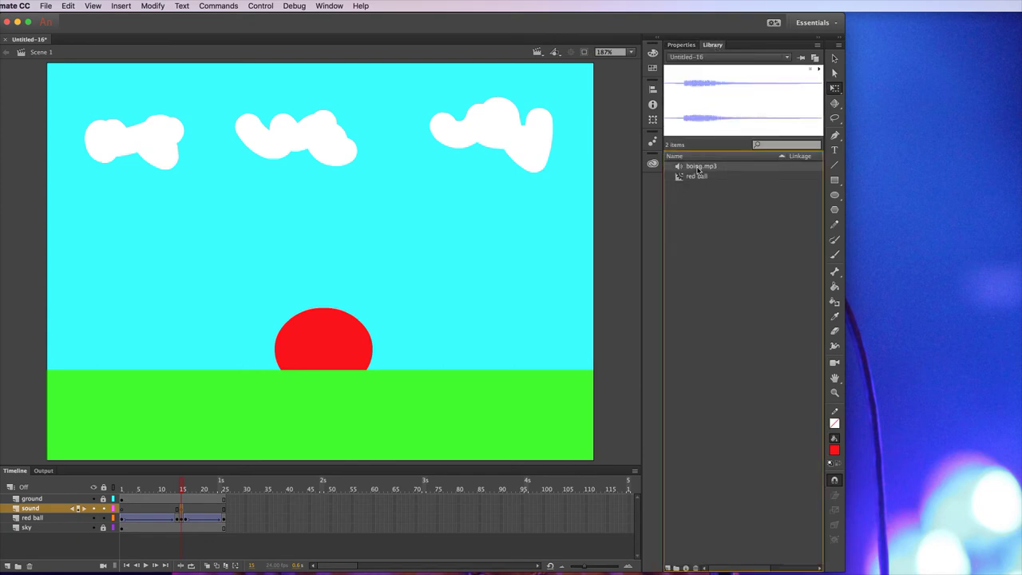
{"action": "left_click_drag", "start_coordinate": [698, 170], "coordinate": [511, 188]}
{"action": "left_click_drag", "start_coordinate": [698, 166], "coordinate": [472, 203]}
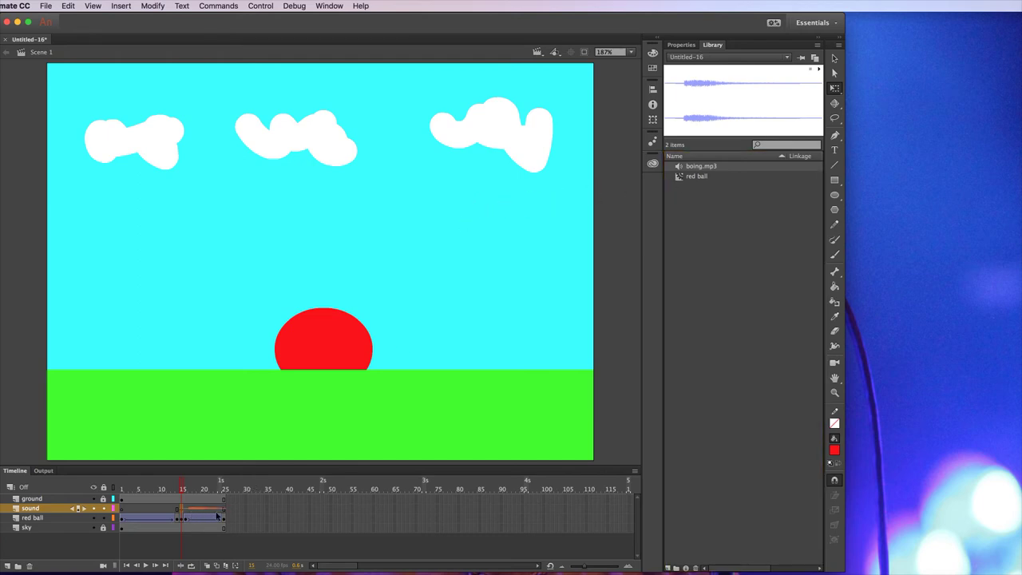
Test the animation with its sound, close the preview, and return to Properties.
{"action": "left_click", "coordinate": [261, 7]}
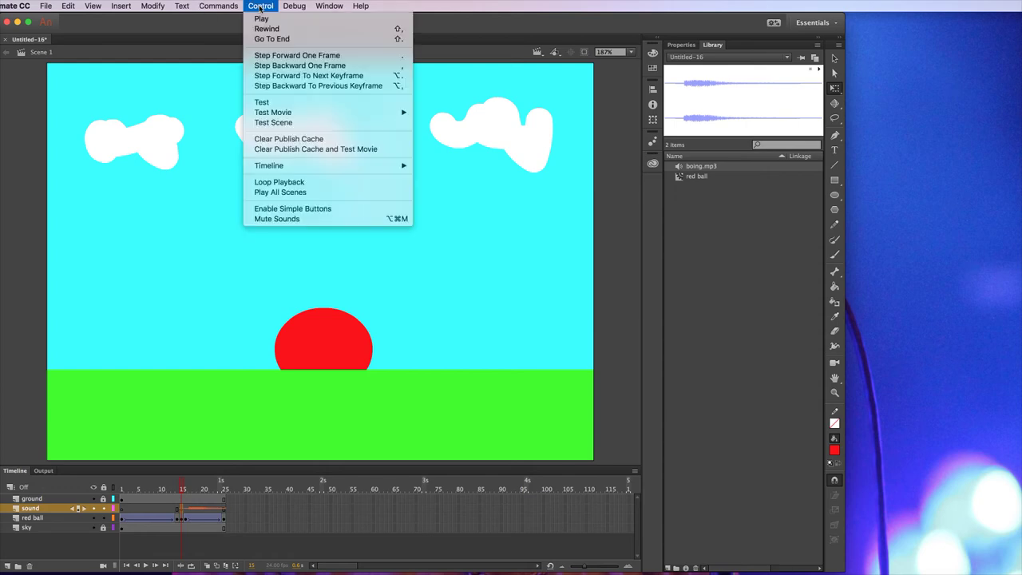
{"action": "left_click", "coordinate": [278, 106]}
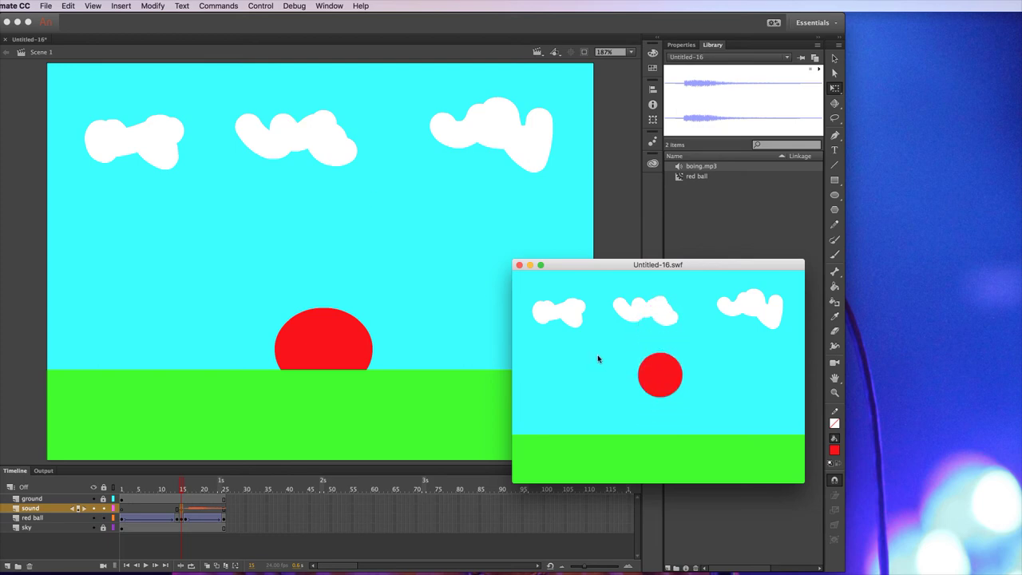
{"action": "left_click", "coordinate": [520, 264]}
{"action": "left_click", "coordinate": [683, 45]}
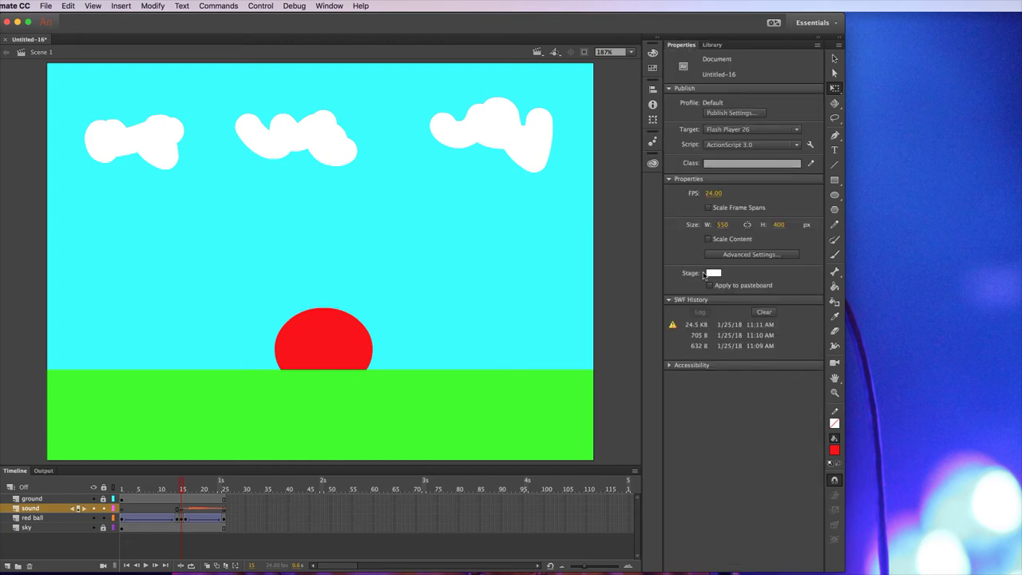
Select the sound frame and insert a keyframe at frame 25 on the red ball layer.
{"action": "left_click", "coordinate": [179, 508]}
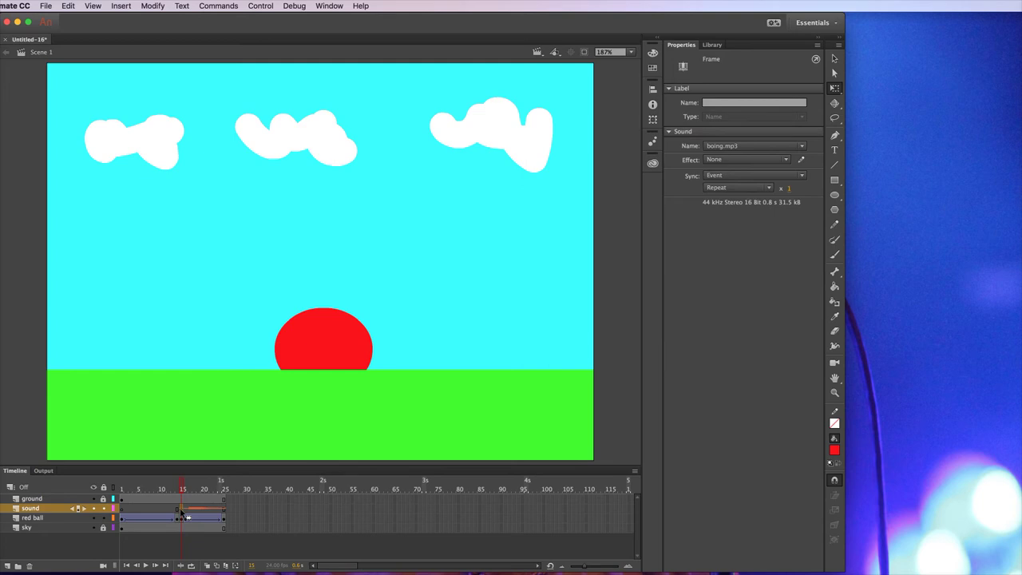
{"action": "left_click_drag", "start_coordinate": [180, 510], "coordinate": [180, 508]}
{"action": "left_click_drag", "start_coordinate": [181, 509], "coordinate": [181, 507]}
{"action": "right_click", "coordinate": [226, 515]}
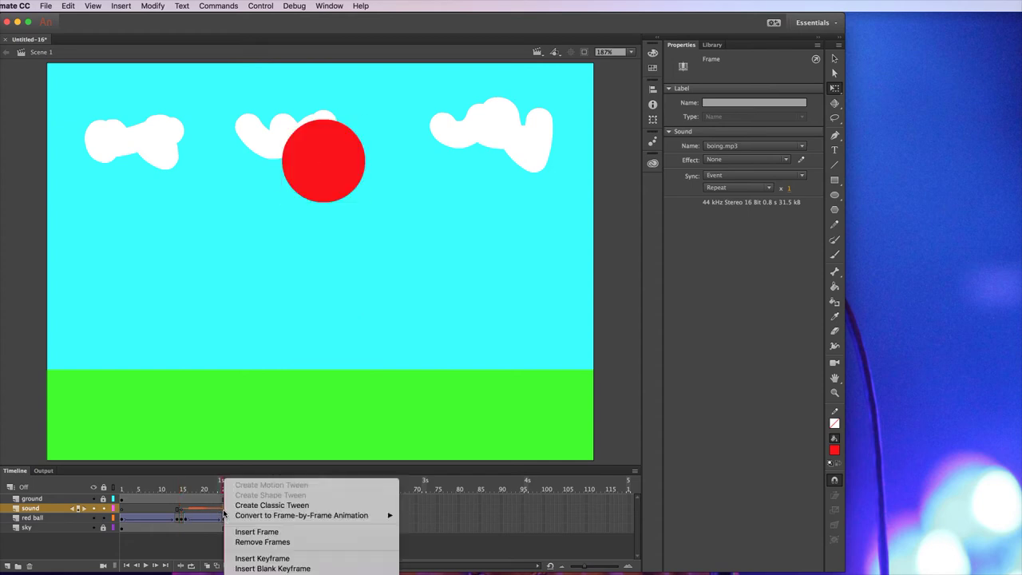
{"action": "left_click", "coordinate": [254, 562]}
{"action": "left_click", "coordinate": [182, 516]}
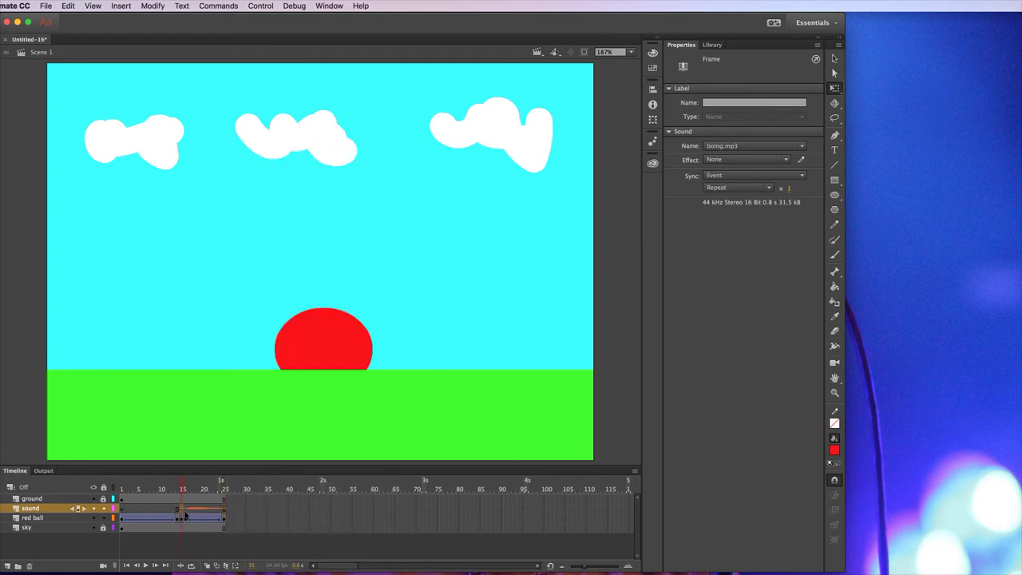
Keep the boing.mp3 sound's Effect at None and Sync at Event.
{"action": "left_click", "coordinate": [787, 160]}
{"action": "left_click", "coordinate": [799, 210]}
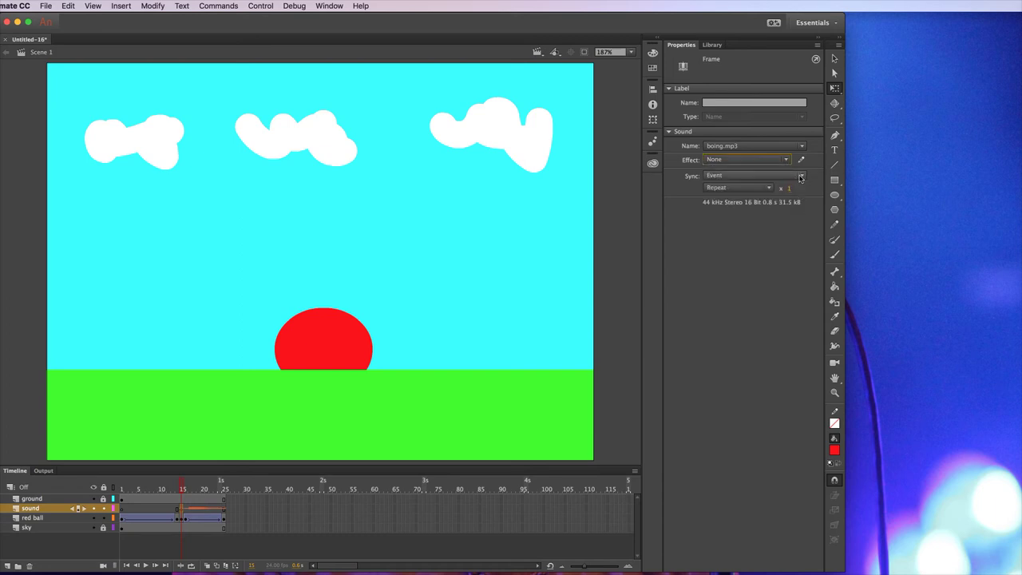
{"action": "left_click", "coordinate": [802, 176]}
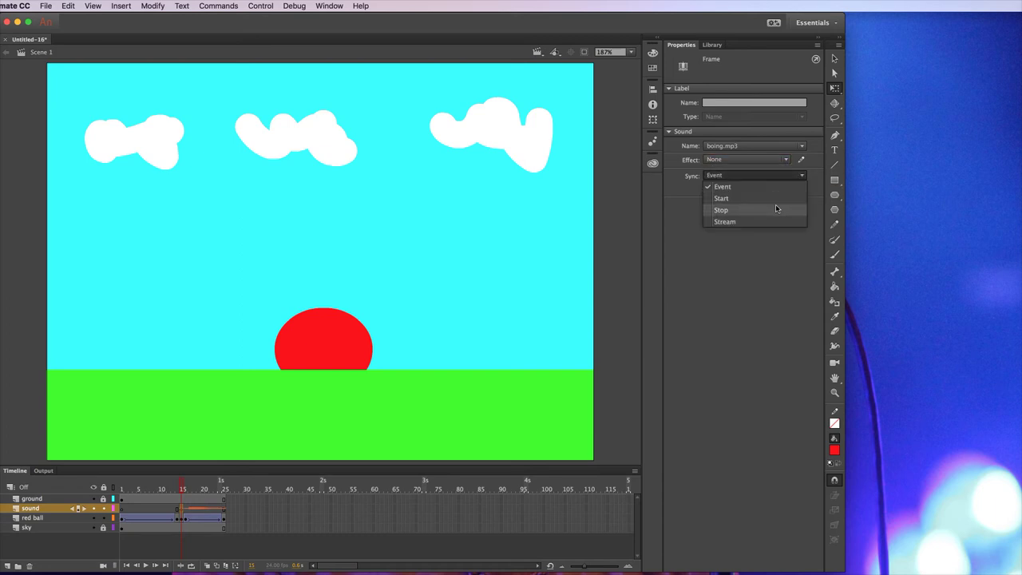
{"action": "left_click", "coordinate": [755, 271]}
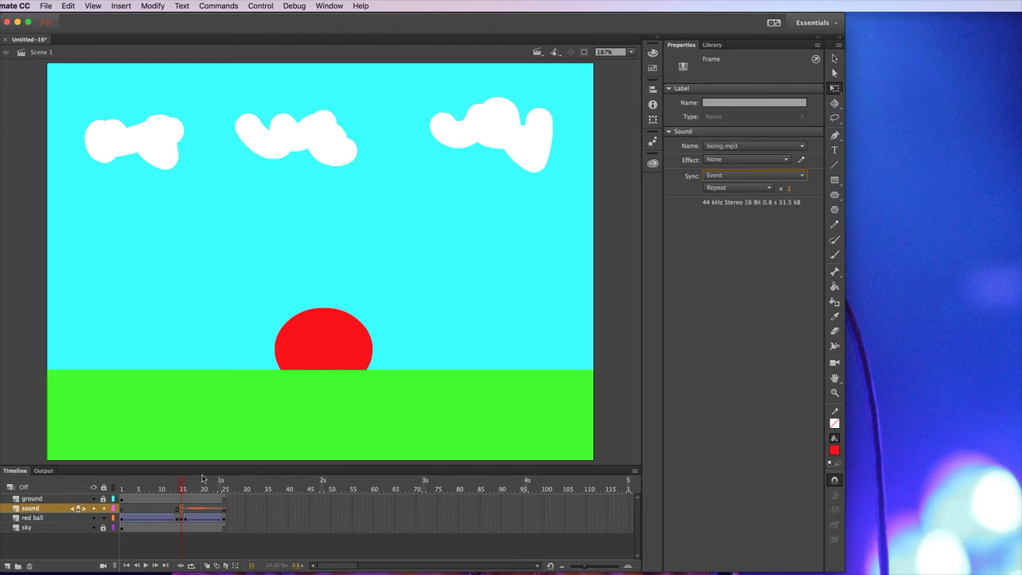
Add a 'blue ball' layer and draw a blue-filled circle near the top-left sky.
{"action": "left_click", "coordinate": [8, 566]}
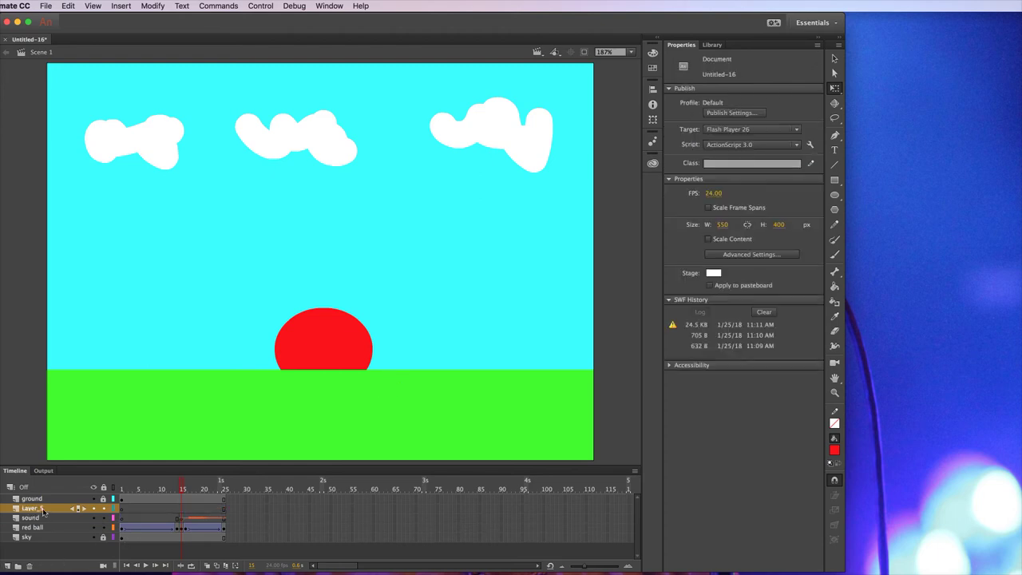
{"action": "double_click", "coordinate": [44, 510]}
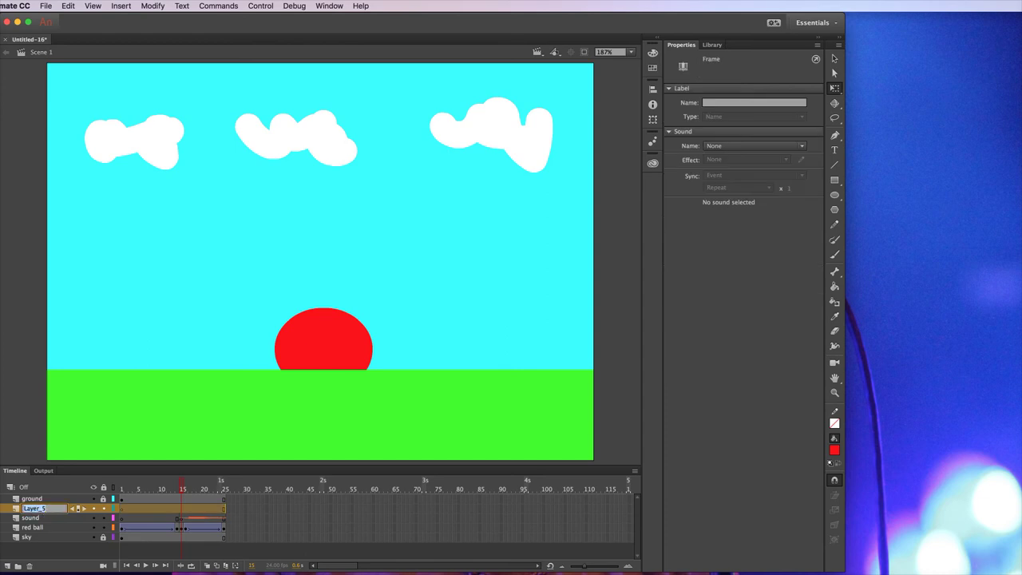
{"action": "type", "text": "blue ball"}
{"action": "left_click", "coordinate": [834, 195]}
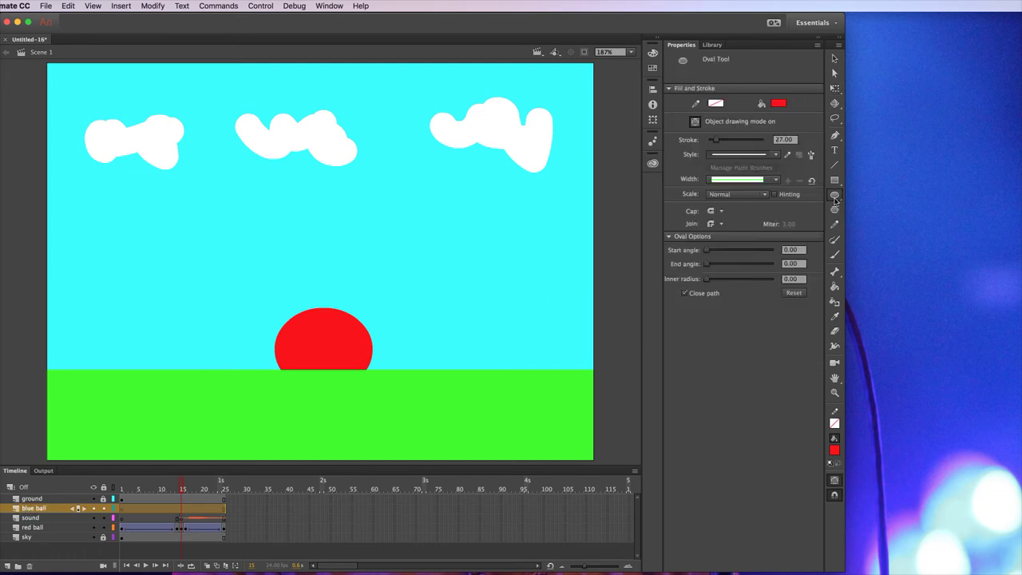
{"action": "left_click", "coordinate": [836, 450]}
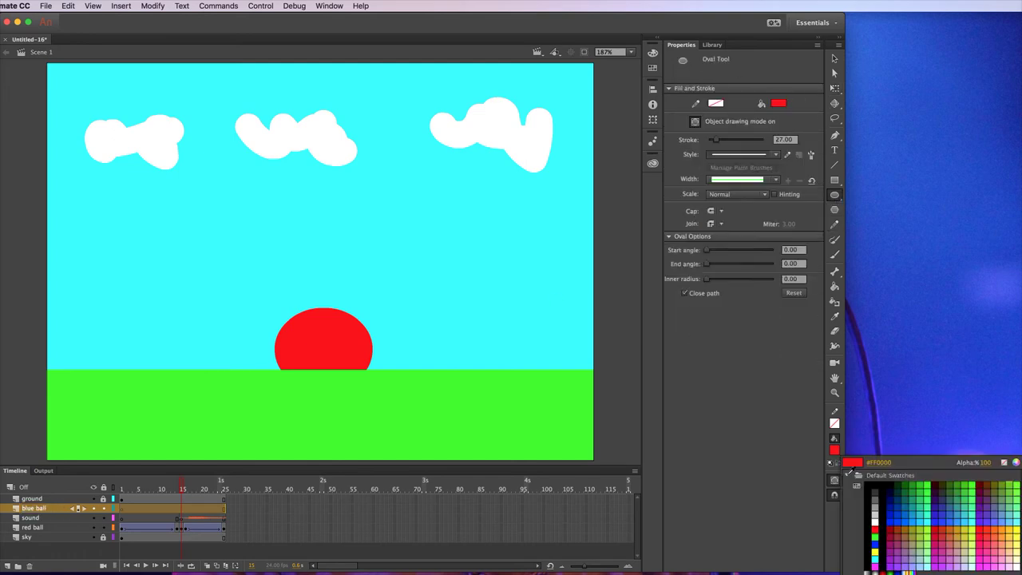
{"action": "left_click", "coordinate": [873, 541]}
{"action": "left_click_drag", "start_coordinate": [205, 86], "coordinate": [261, 141]}
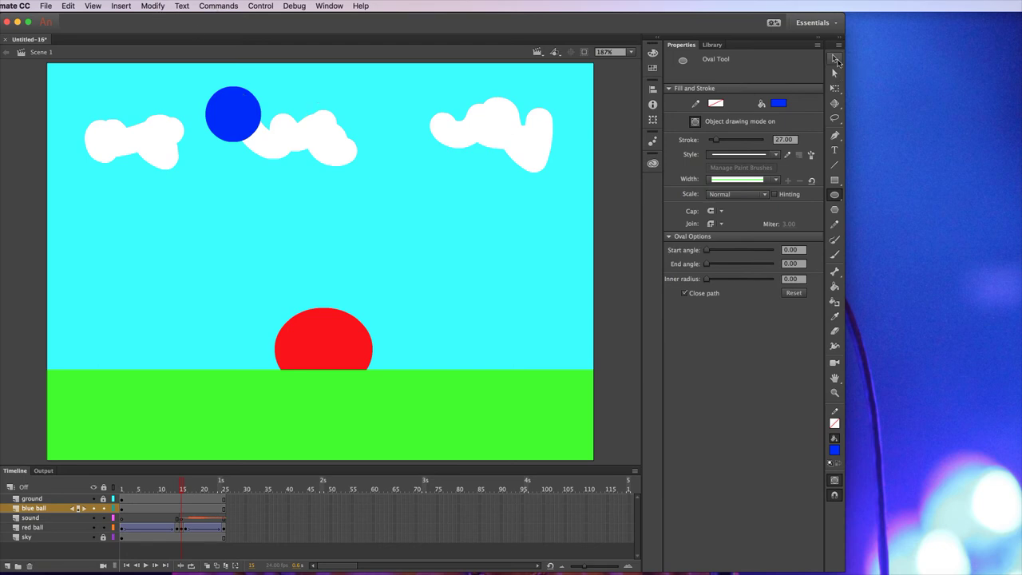
Convert the blue circle into a Movie Clip symbol named 'blue ball'.
{"action": "left_click", "coordinate": [836, 60]}
{"action": "left_click", "coordinate": [241, 108]}
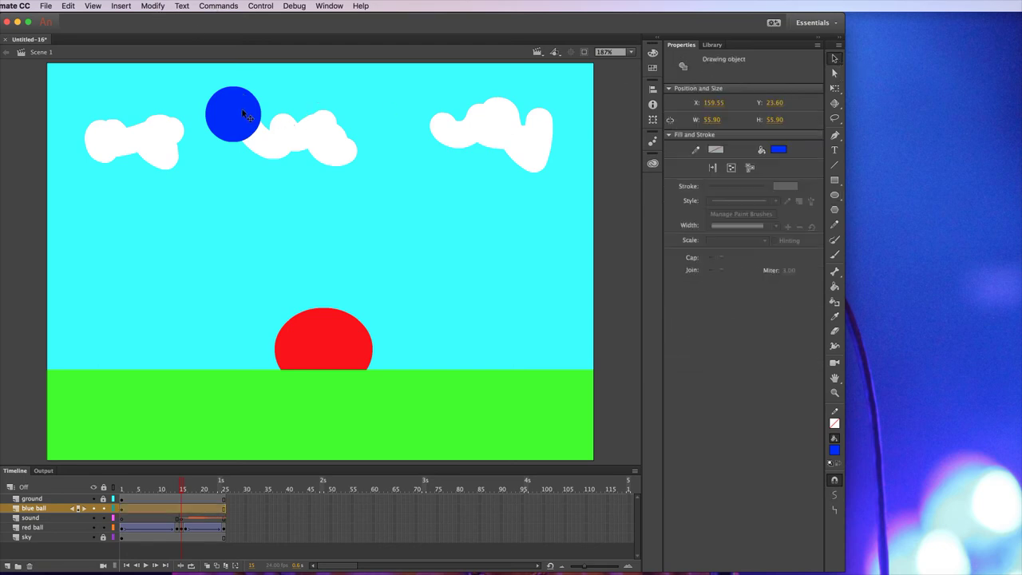
{"action": "left_click", "coordinate": [151, 6]}
{"action": "left_click", "coordinate": [163, 36]}
{"action": "type", "text": "b"}
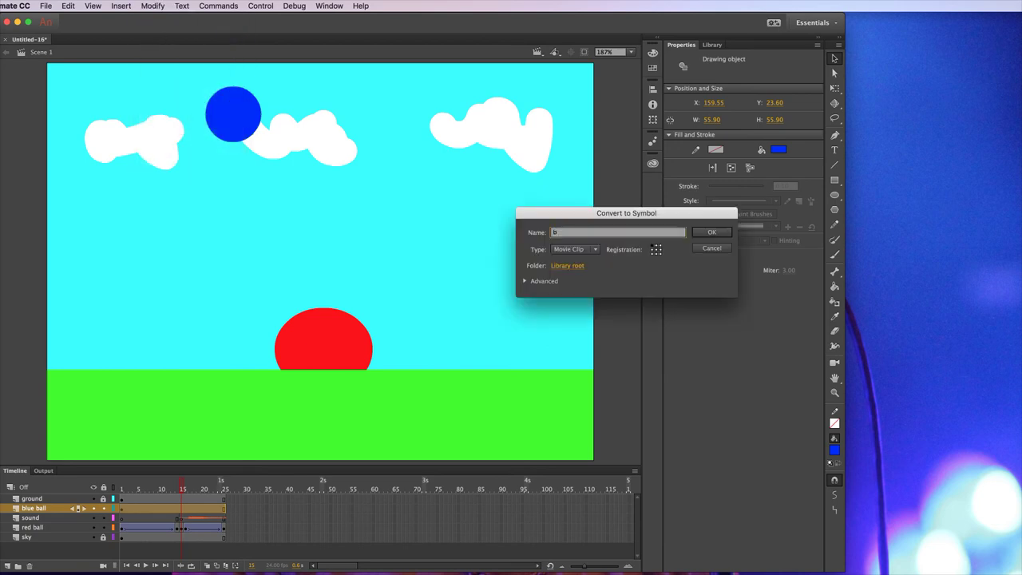
{"action": "type", "text": "lue ball"}
{"action": "left_click", "coordinate": [706, 231]}
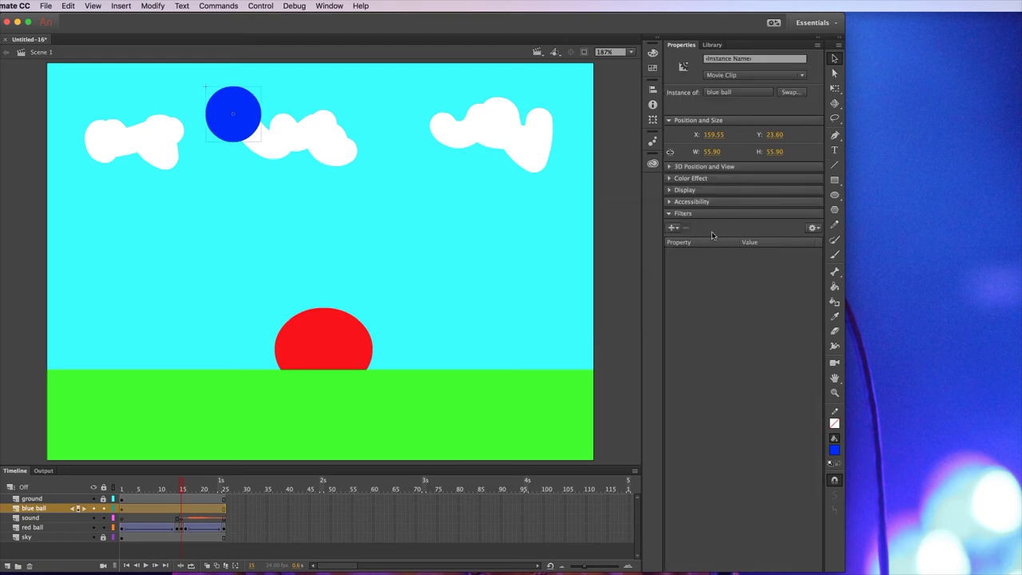
Add a classic motion guide layer, 'Guide: blue ball', above the blue ball layer.
{"action": "right_click", "coordinate": [51, 507]}
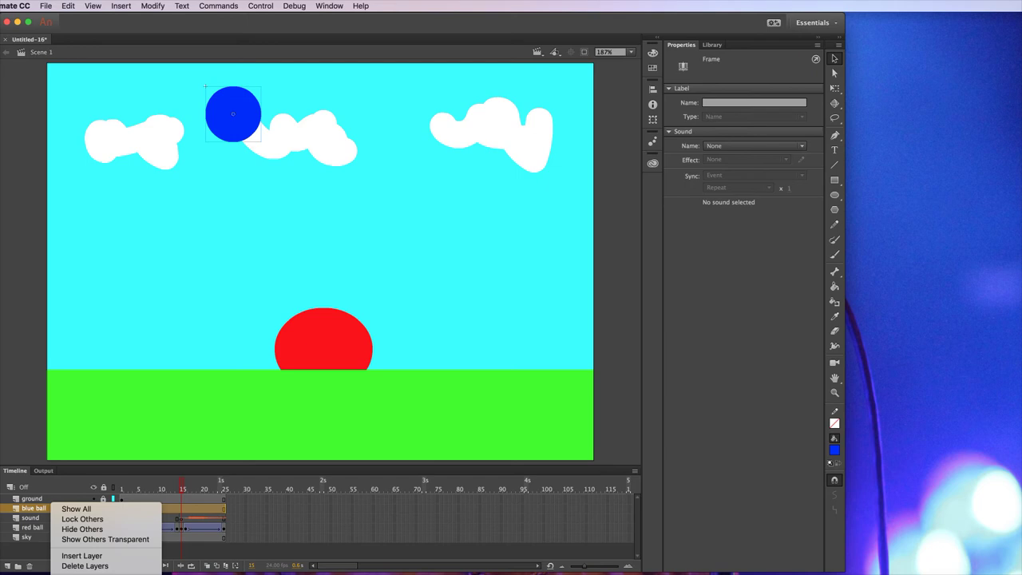
{"action": "left_click", "coordinate": [84, 571]}
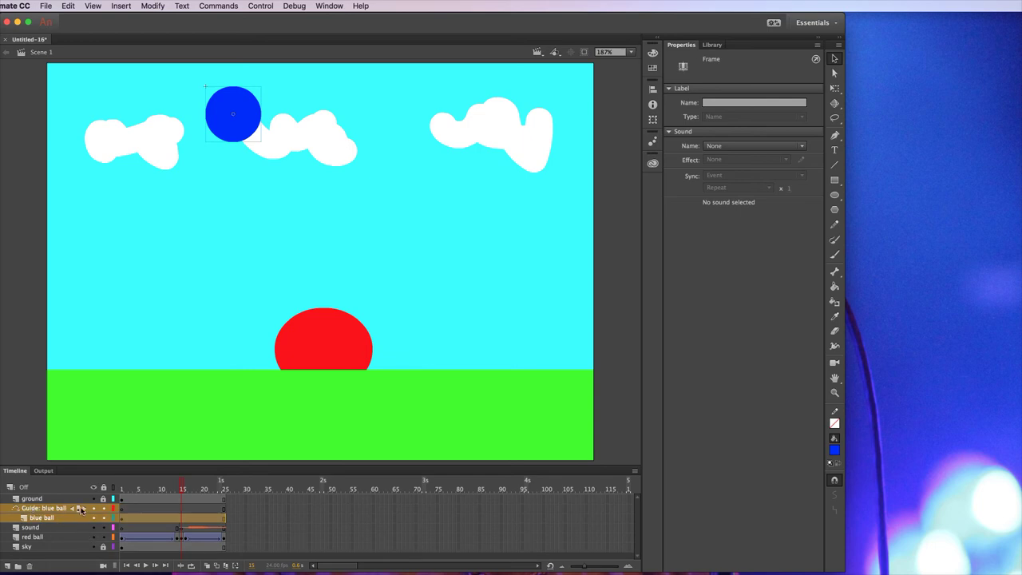
On the Guide: blue ball layer, draw a thin white Pencil path bouncing across the sky.
{"action": "left_click", "coordinate": [137, 508]}
{"action": "left_click", "coordinate": [52, 509]}
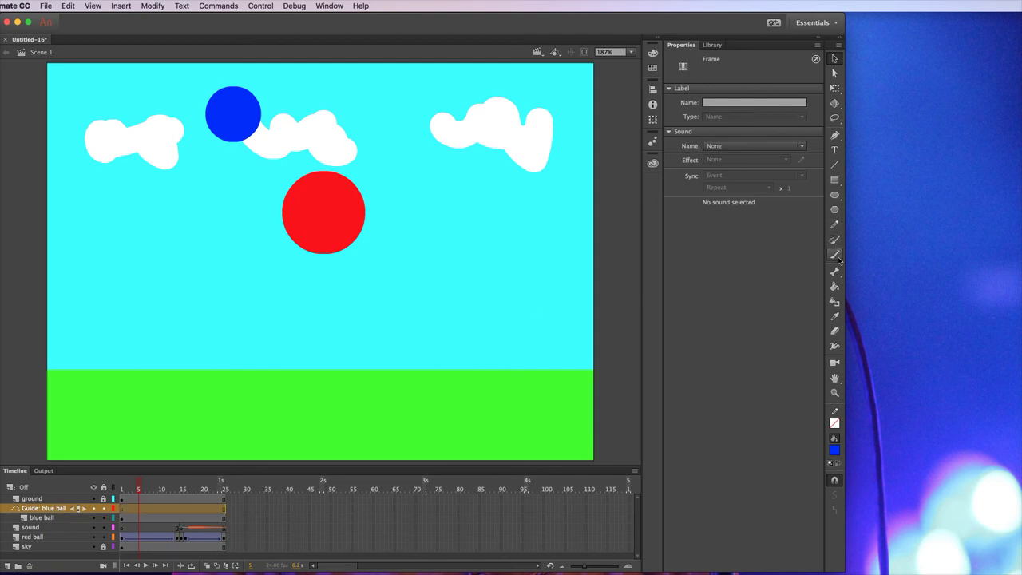
{"action": "left_click", "coordinate": [835, 226]}
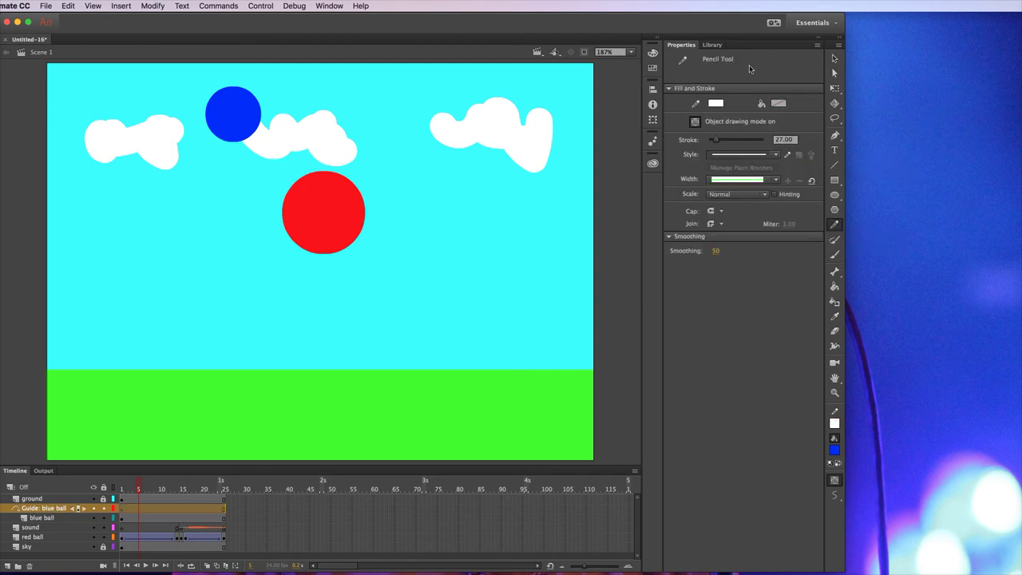
{"action": "left_click_drag", "start_coordinate": [715, 142], "coordinate": [710, 144]}
{"action": "mouse_move", "coordinate": [17, 166]}
{"action": "left_mouse_down"}
{"action": "mouse_move", "coordinate": [95, 200]}
{"action": "mouse_move", "coordinate": [121, 254]}
{"action": "mouse_move", "coordinate": [141, 366]}
{"action": "mouse_move", "coordinate": [217, 213]}
{"action": "mouse_move", "coordinate": [305, 147]}
{"action": "mouse_move", "coordinate": [423, 163]}
{"action": "mouse_move", "coordinate": [469, 366]}
{"action": "mouse_move", "coordinate": [524, 218]}
{"action": "mouse_move", "coordinate": [576, 184]}
{"action": "mouse_move", "coordinate": [625, 185]}
{"action": "left_mouse_up"}
Add a keyframe at frame 25 on blue ball and snap the ball to the path's right end.
{"action": "right_click", "coordinate": [225, 518]}
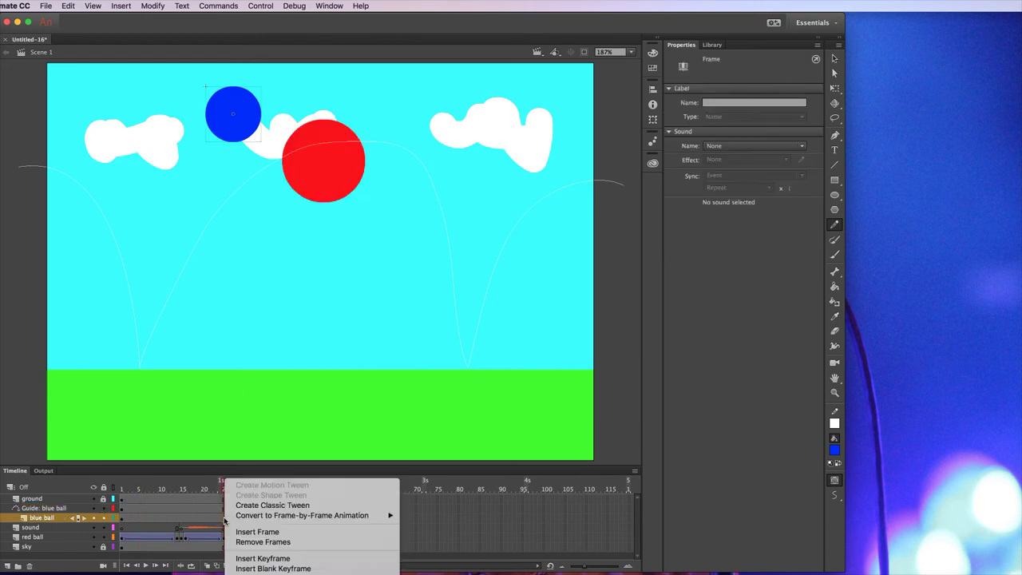
{"action": "left_click", "coordinate": [275, 558]}
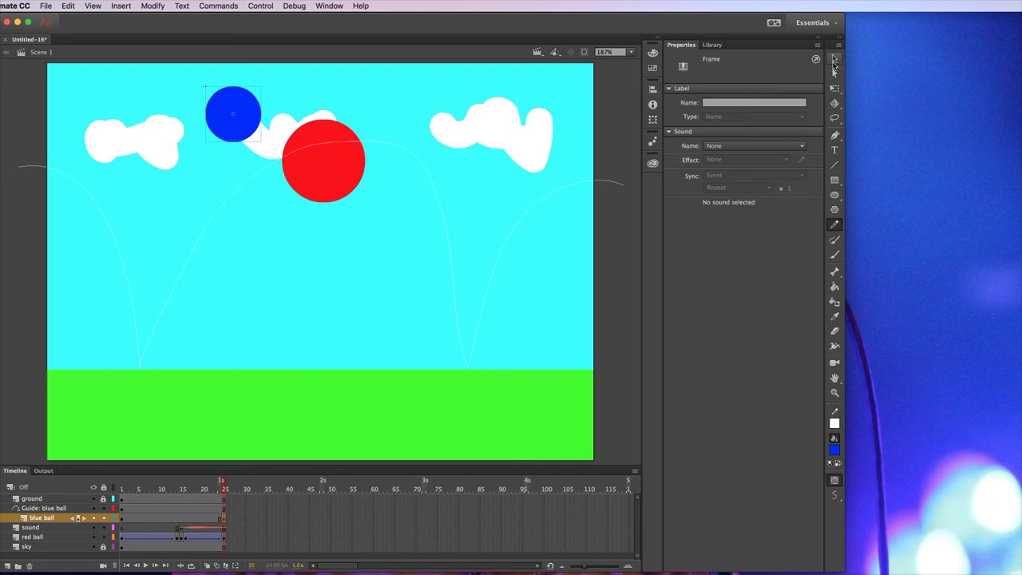
{"action": "left_click", "coordinate": [834, 61]}
{"action": "left_click", "coordinate": [237, 116]}
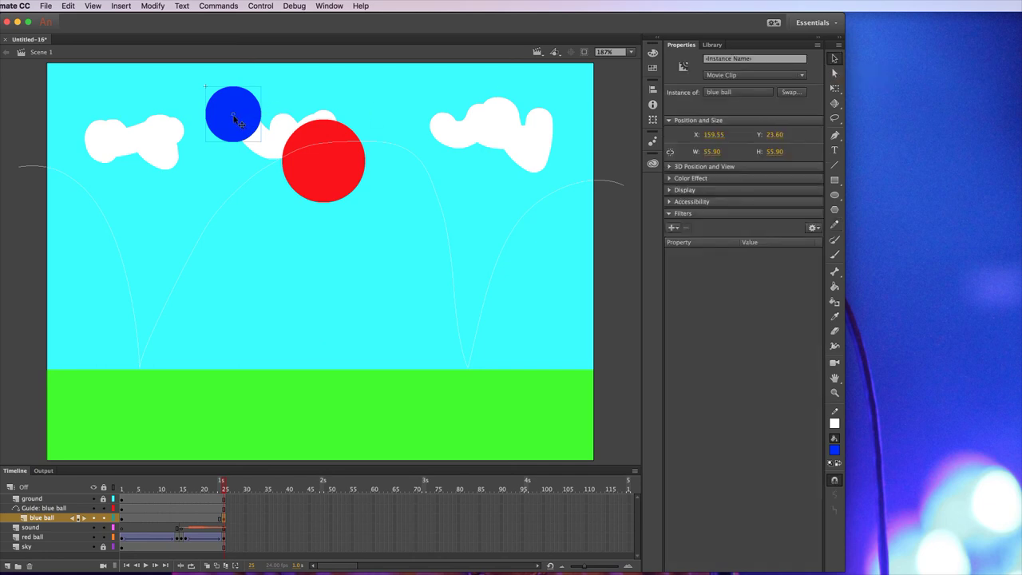
{"action": "left_click_drag", "start_coordinate": [236, 118], "coordinate": [608, 185]}
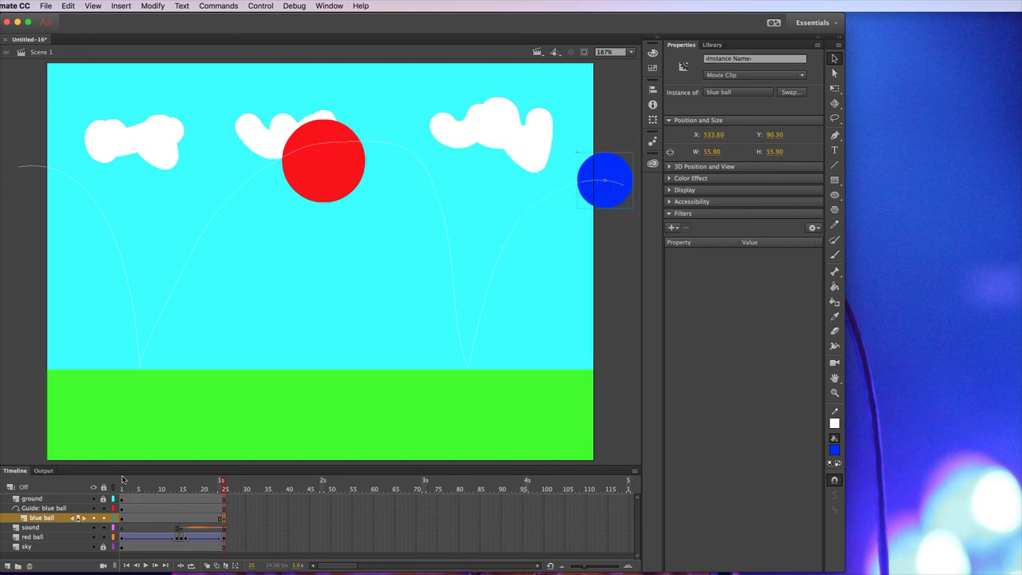
At frame 1, snap the ball to the path's left start, then create and preview a classic tween.
{"action": "left_click", "coordinate": [121, 519]}
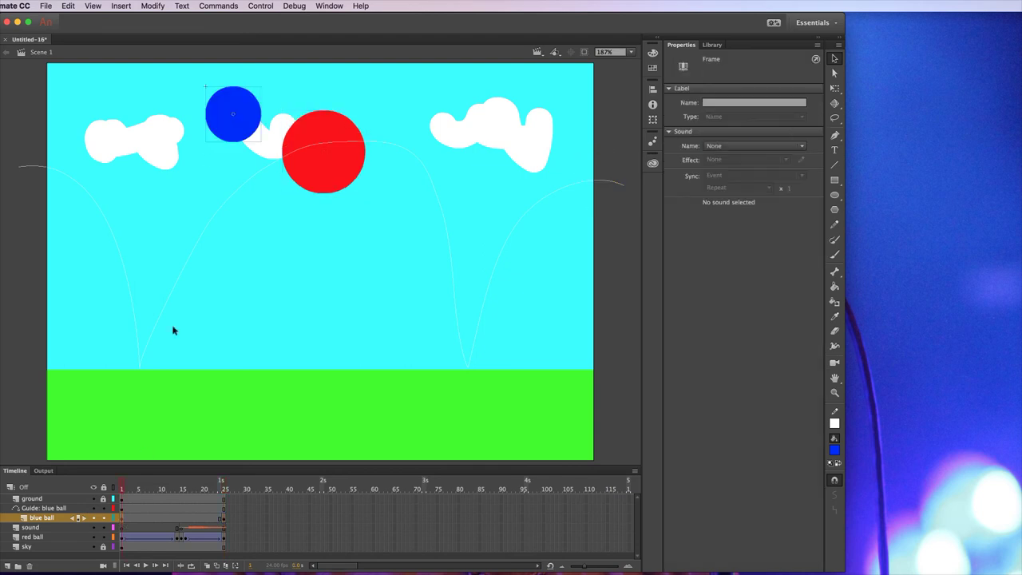
{"action": "left_click_drag", "start_coordinate": [238, 118], "coordinate": [41, 172]}
{"action": "right_click", "coordinate": [147, 519]}
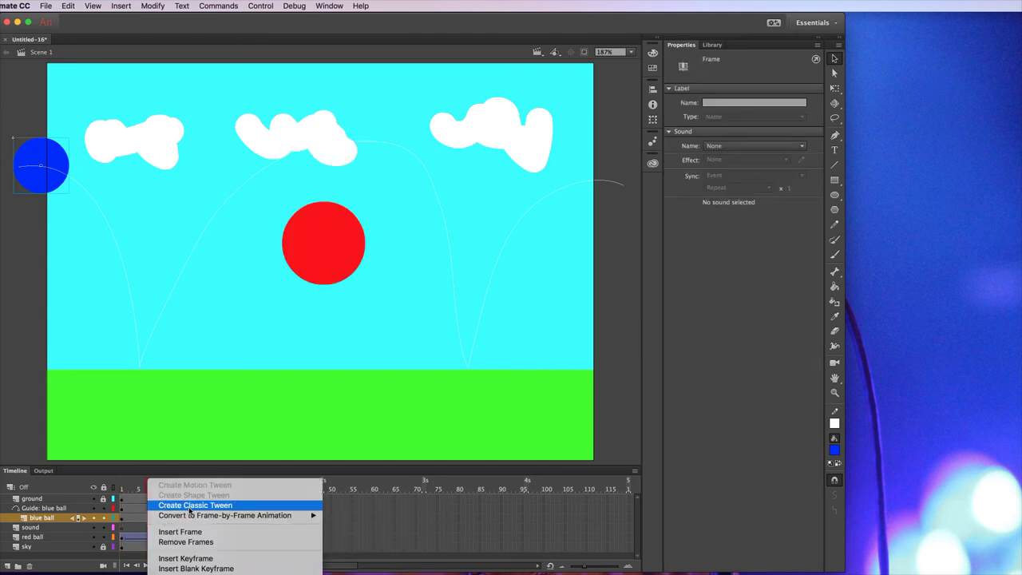
{"action": "left_click", "coordinate": [195, 505]}
{"action": "left_click", "coordinate": [154, 487]}
{"action": "key", "text": "Return"}
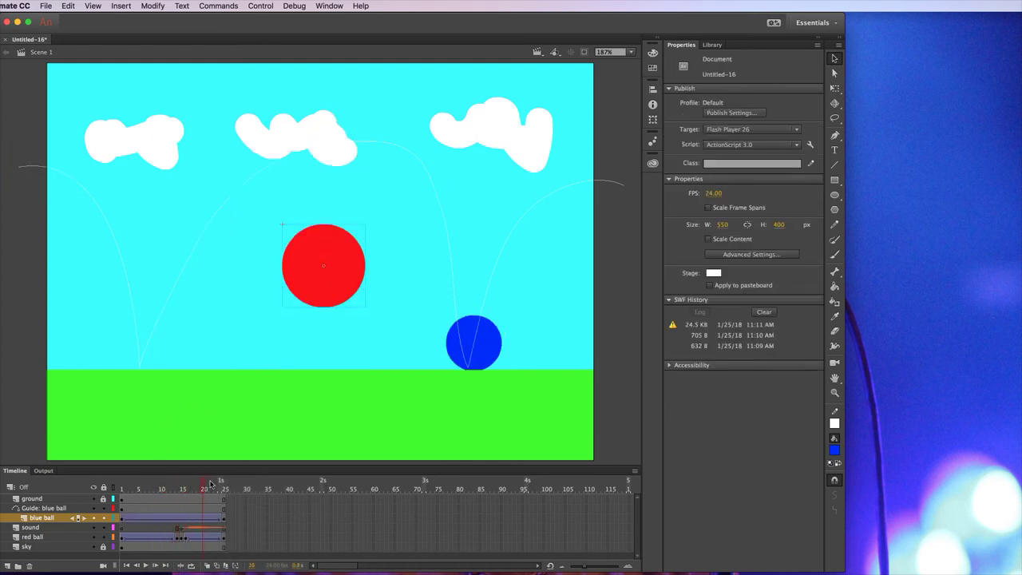
{"action": "left_click", "coordinate": [147, 483]}
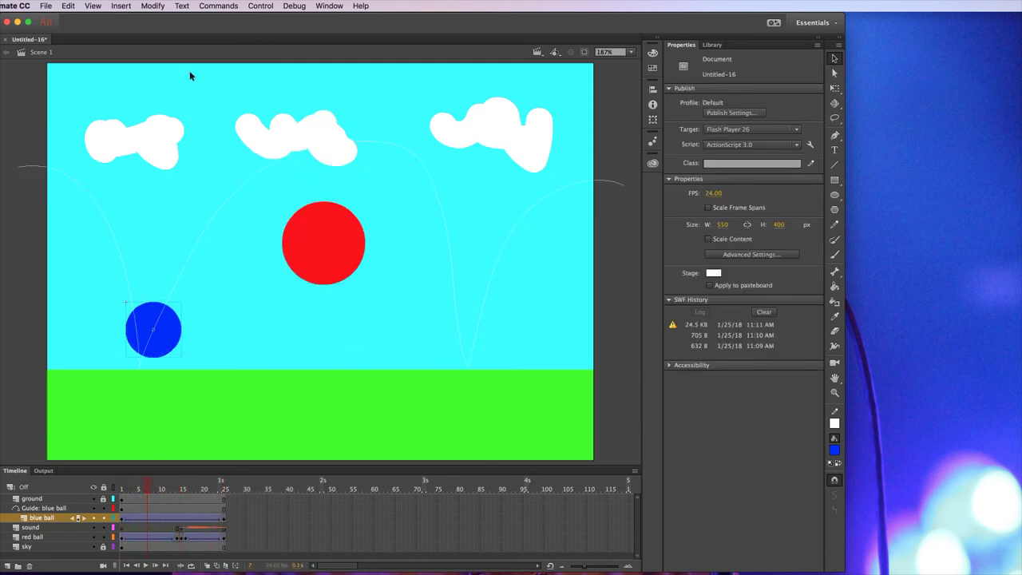
{"action": "left_click", "coordinate": [260, 6]}
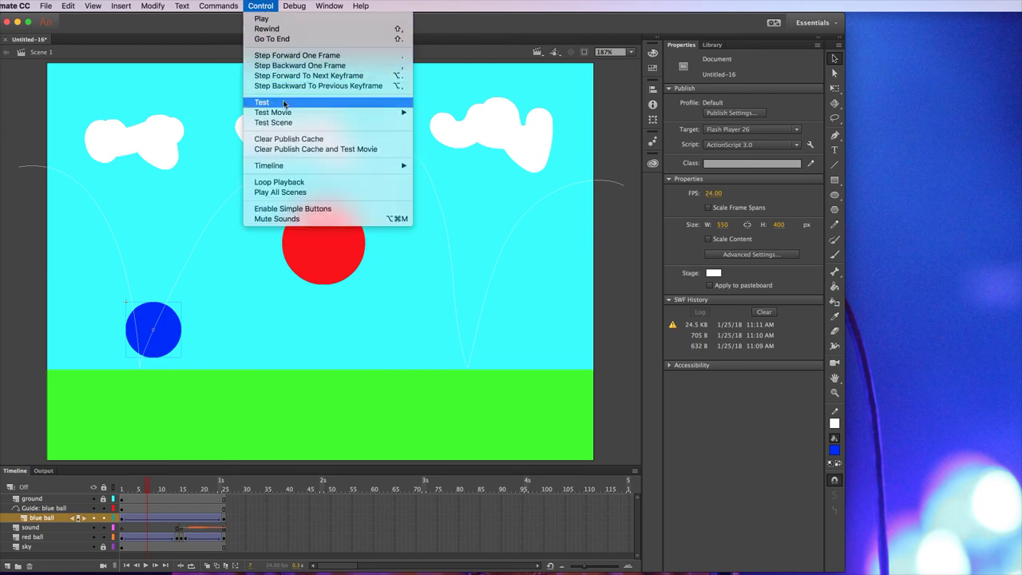
{"action": "left_click", "coordinate": [284, 103]}
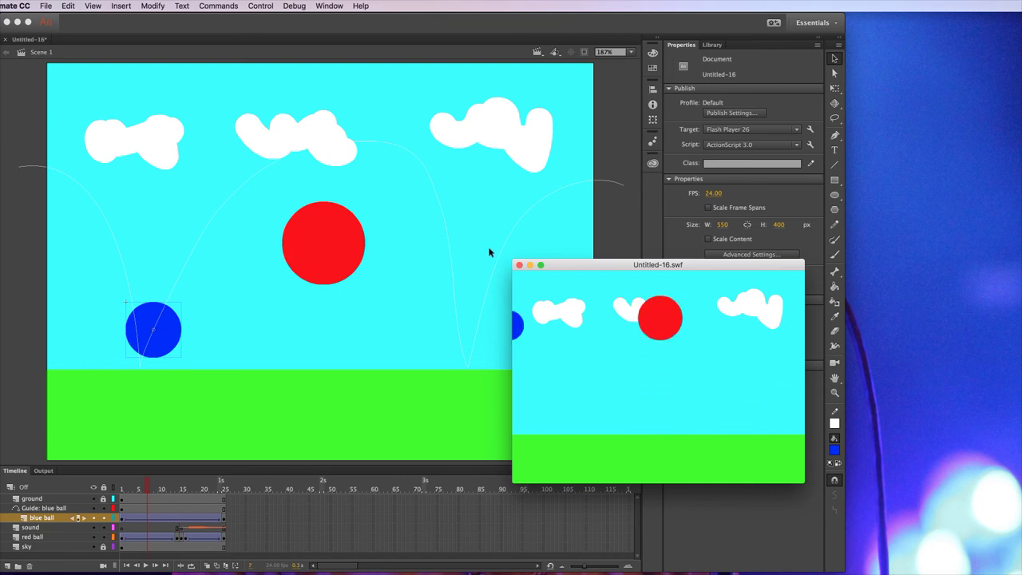
{"action": "left_click", "coordinate": [519, 264]}
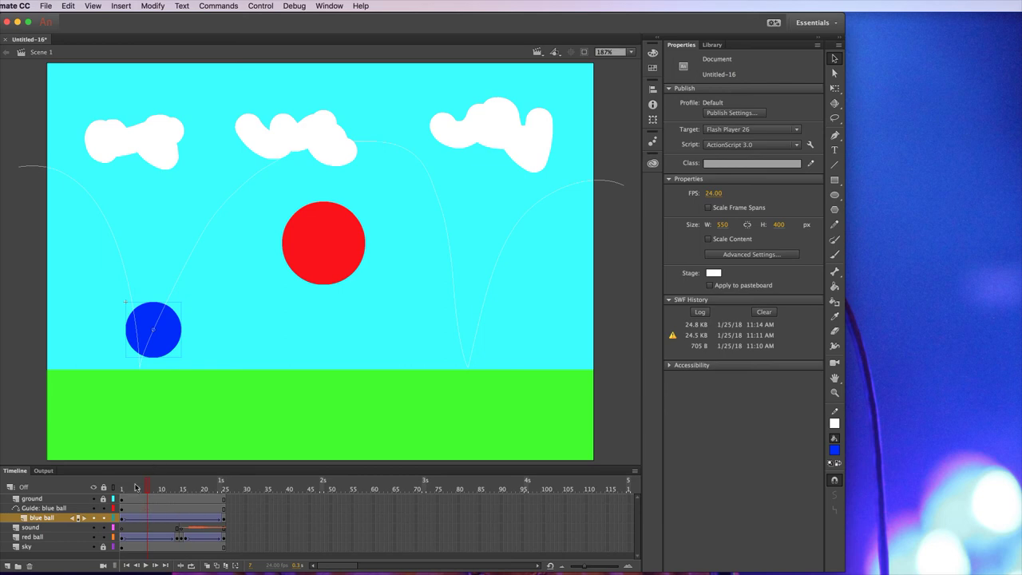
Insert a new layer above ground and rename it 'purple square'.
{"action": "left_click", "coordinate": [36, 498]}
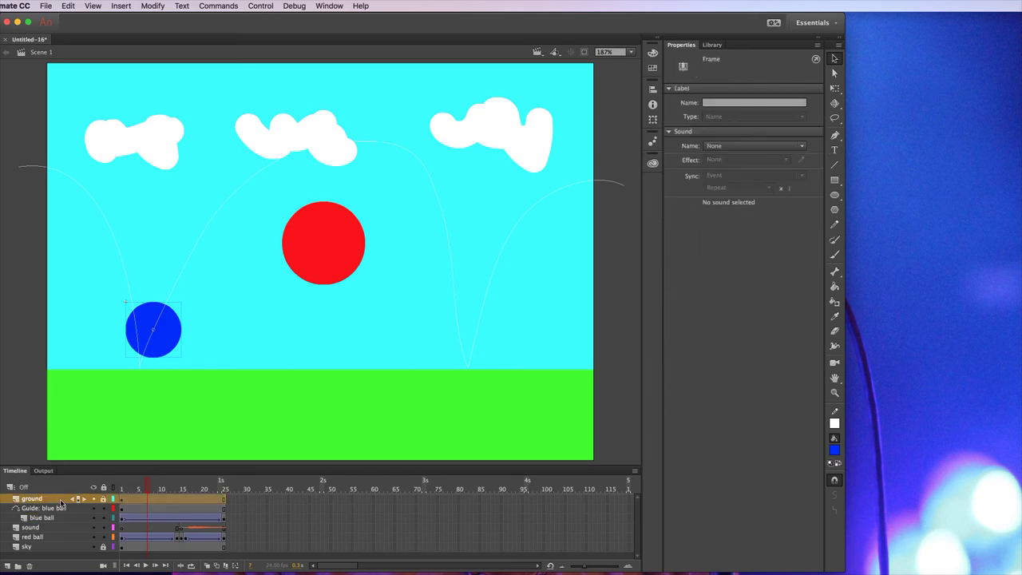
{"action": "left_click", "coordinate": [7, 566]}
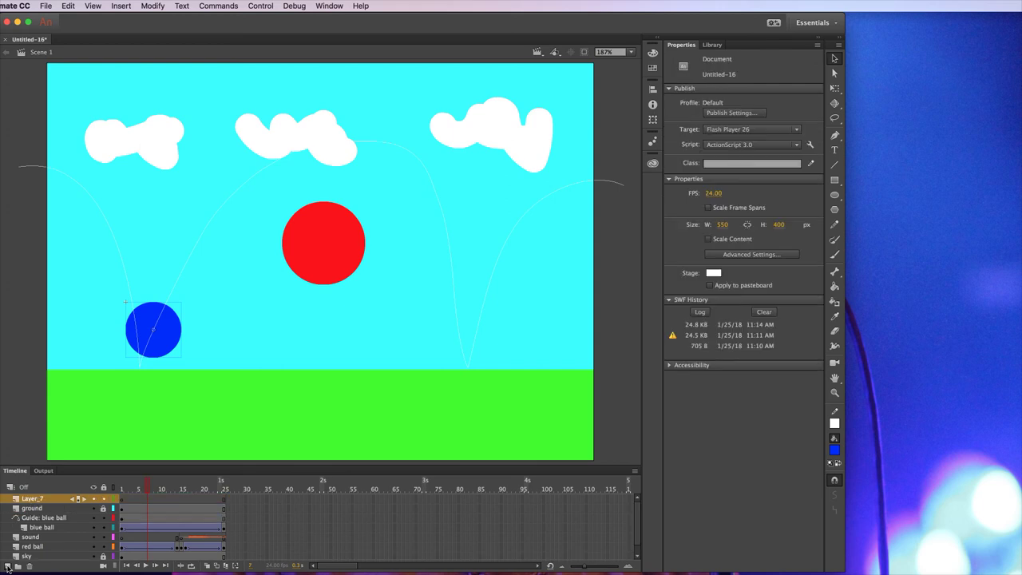
{"action": "double_click", "coordinate": [46, 501]}
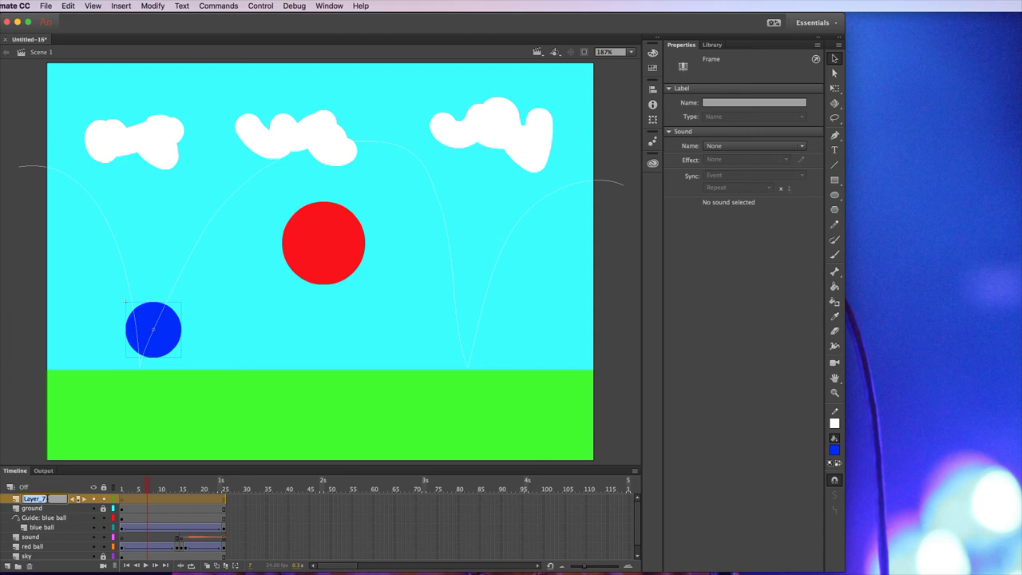
{"action": "type", "text": "purple square"}
With no stroke and magenta #FF00FF fill, draw a rectangle-tool square over the left cloud.
{"action": "left_click", "coordinate": [835, 180]}
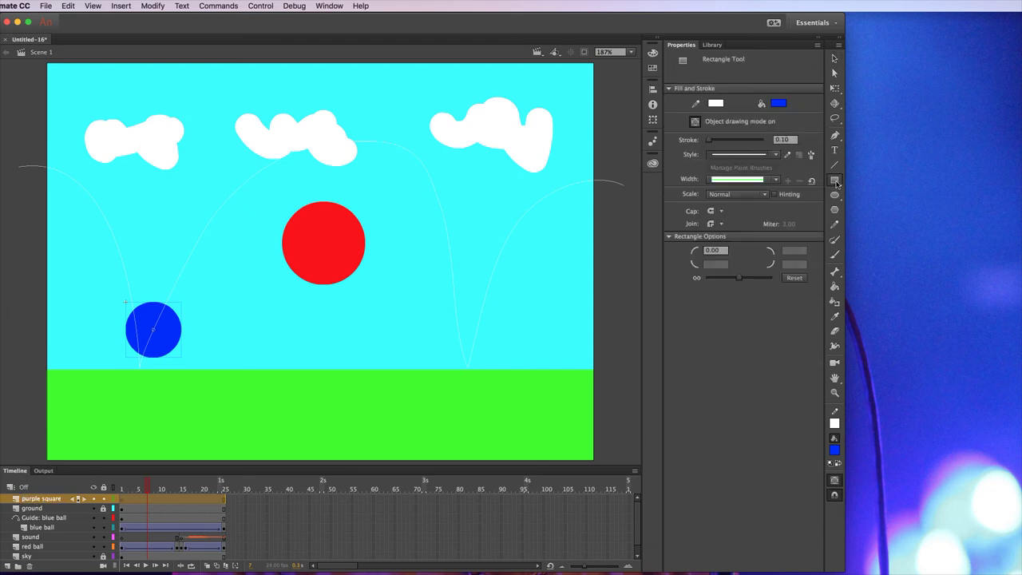
{"action": "left_click", "coordinate": [837, 429]}
{"action": "left_click", "coordinate": [1005, 442]}
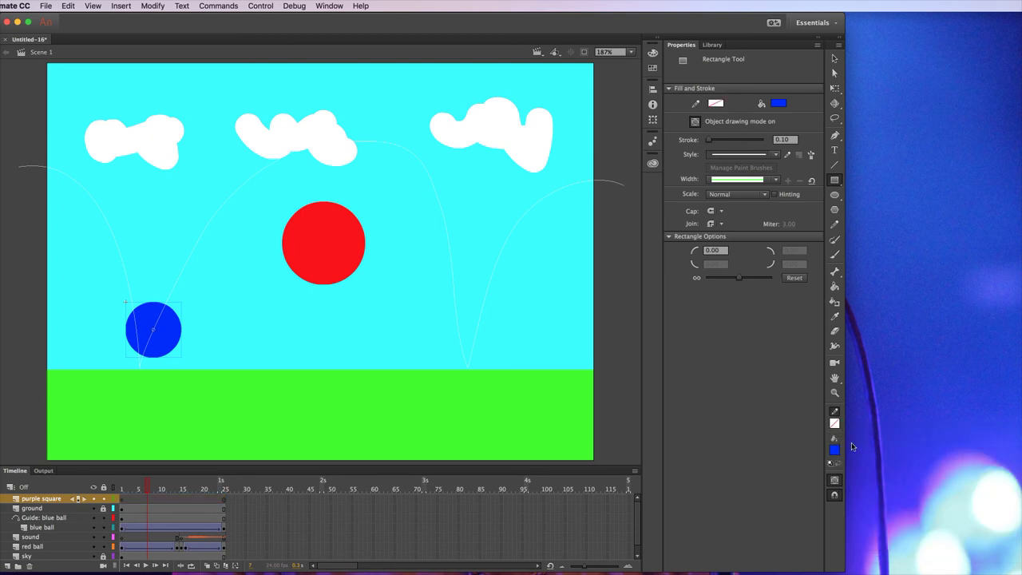
{"action": "left_click", "coordinate": [836, 450]}
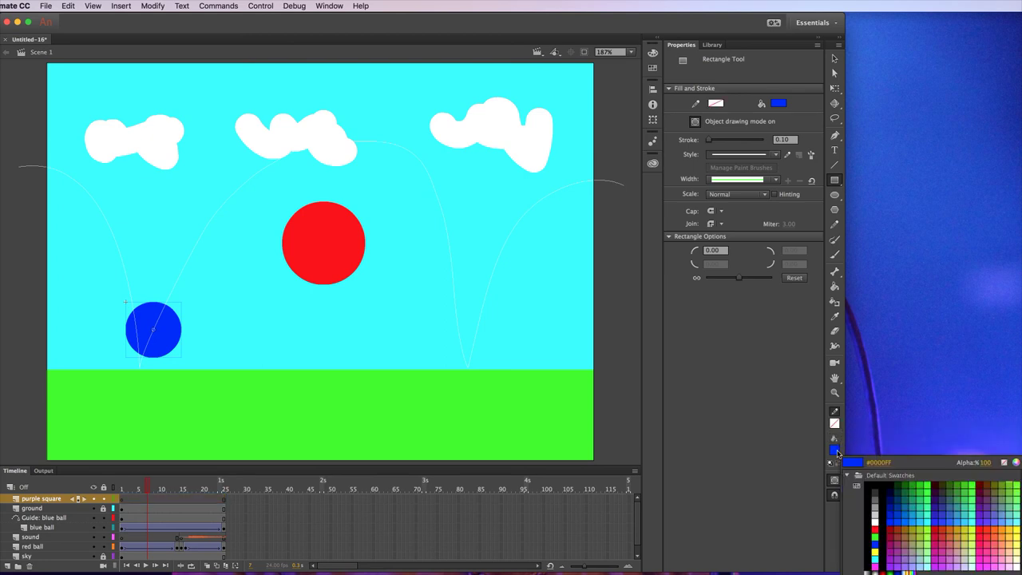
{"action": "left_click", "coordinate": [876, 563]}
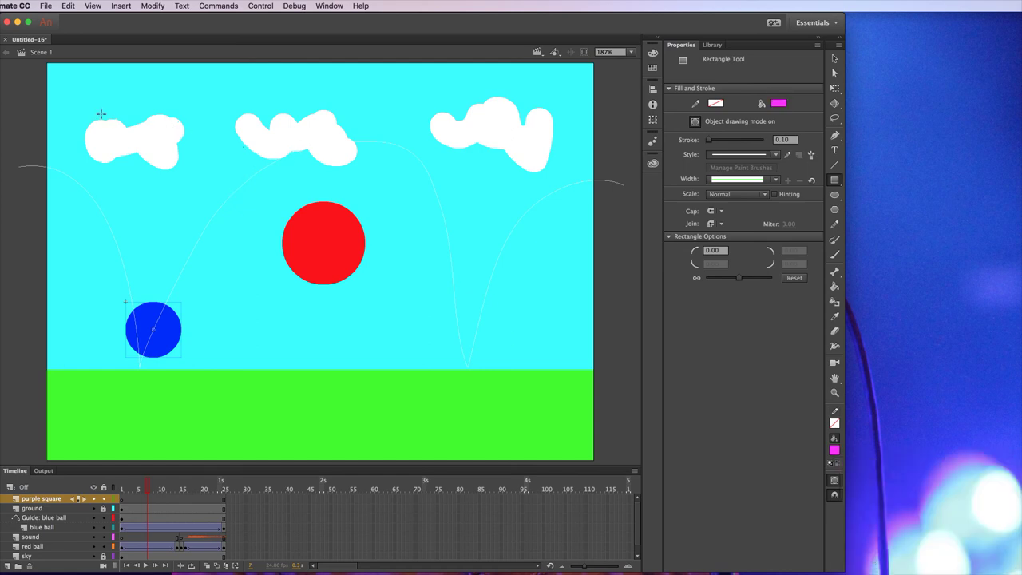
{"action": "left_click_drag", "start_coordinate": [110, 104], "coordinate": [177, 170]}
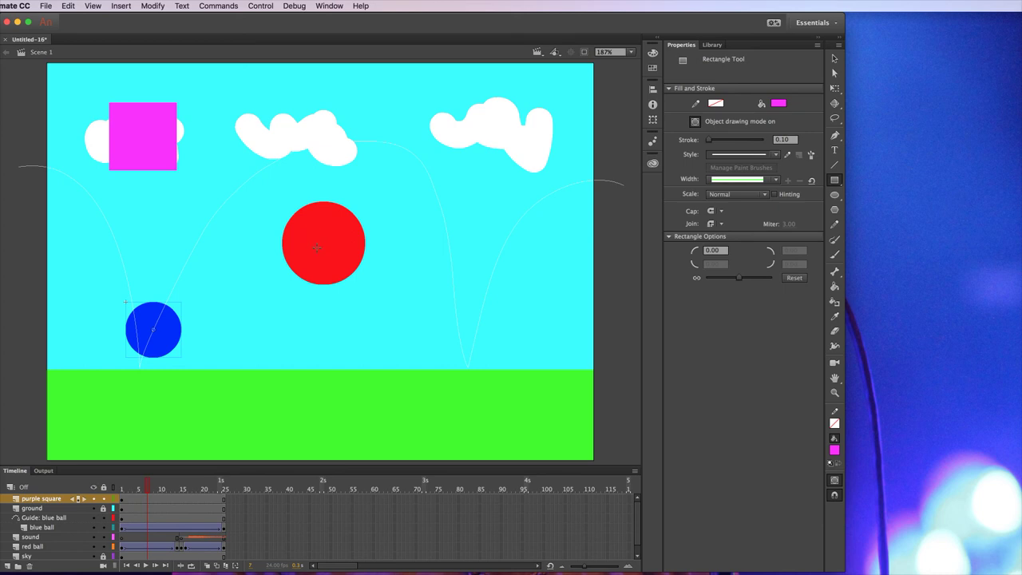
Create a motion tween on the purple square layer, accepting conversion of the square to a symbol.
{"action": "left_click", "coordinate": [168, 499]}
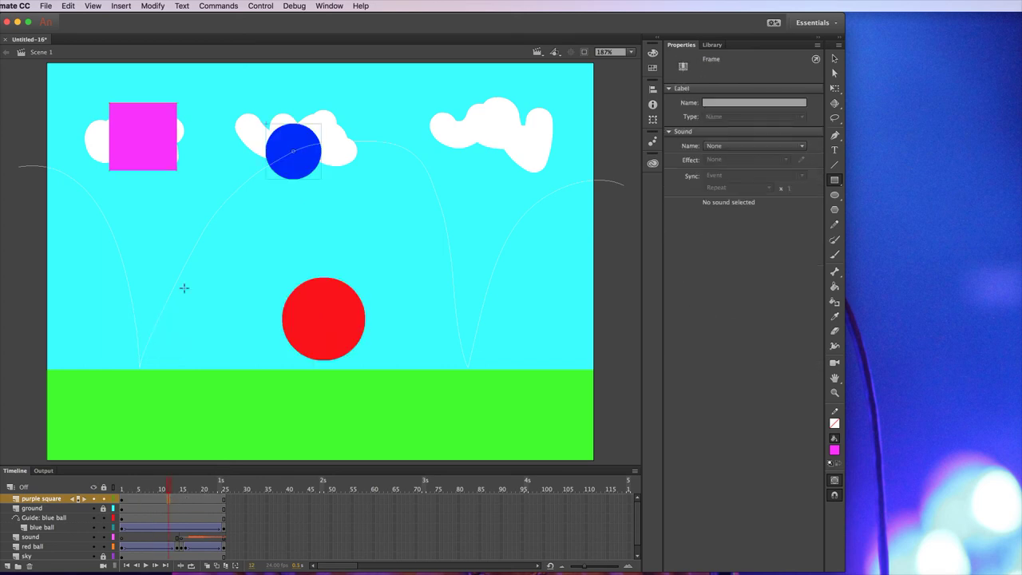
{"action": "right_click", "coordinate": [182, 500]}
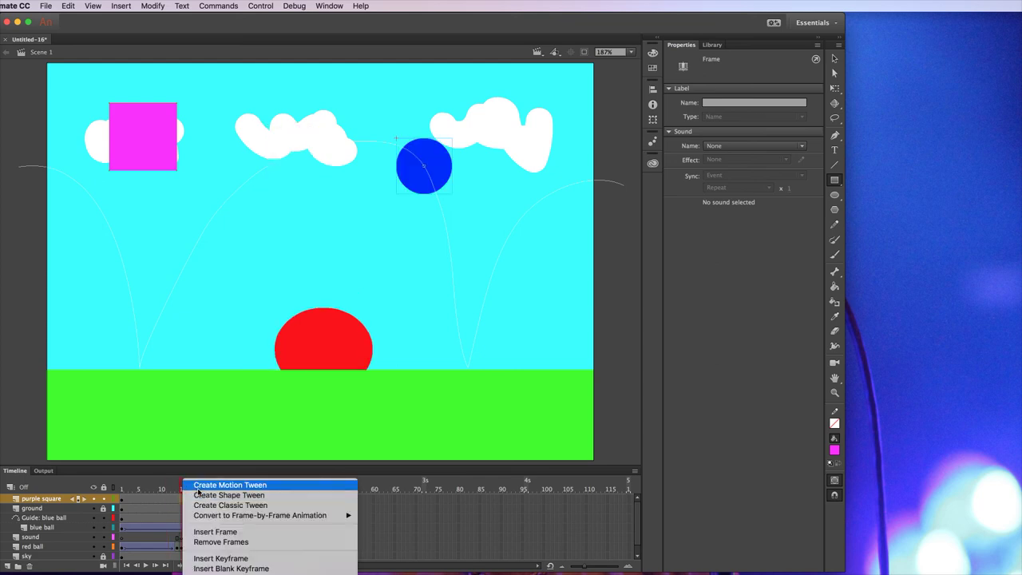
{"action": "left_click", "coordinate": [198, 488]}
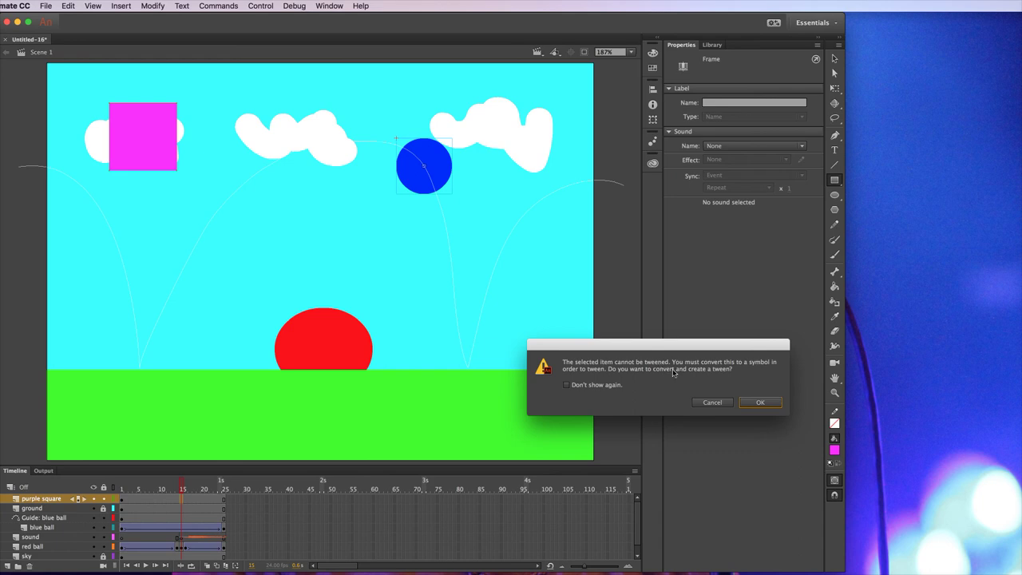
{"action": "left_click", "coordinate": [759, 402]}
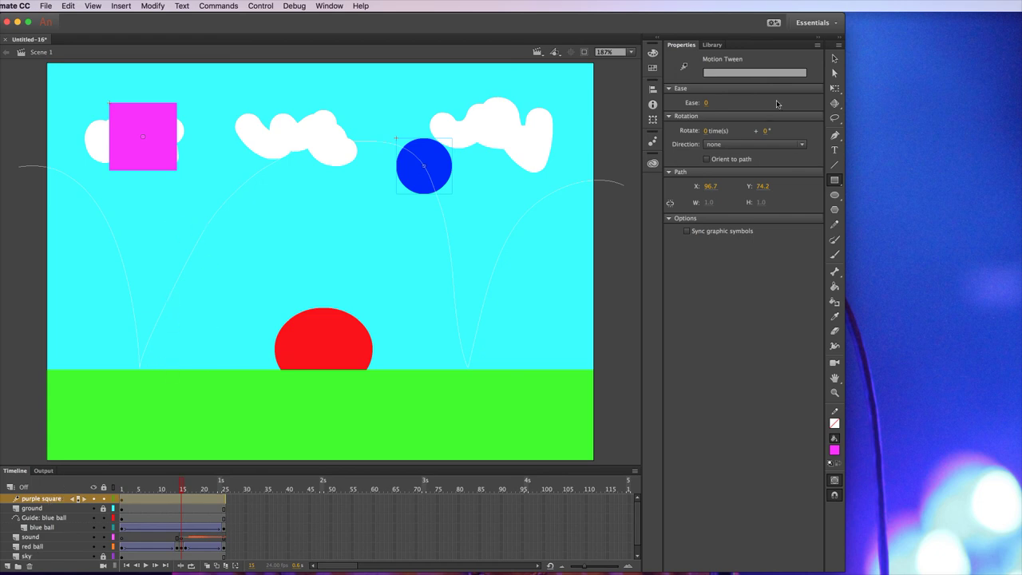
Move the tweened square toward the middle-right to create its motion path.
{"action": "left_click", "coordinate": [834, 58]}
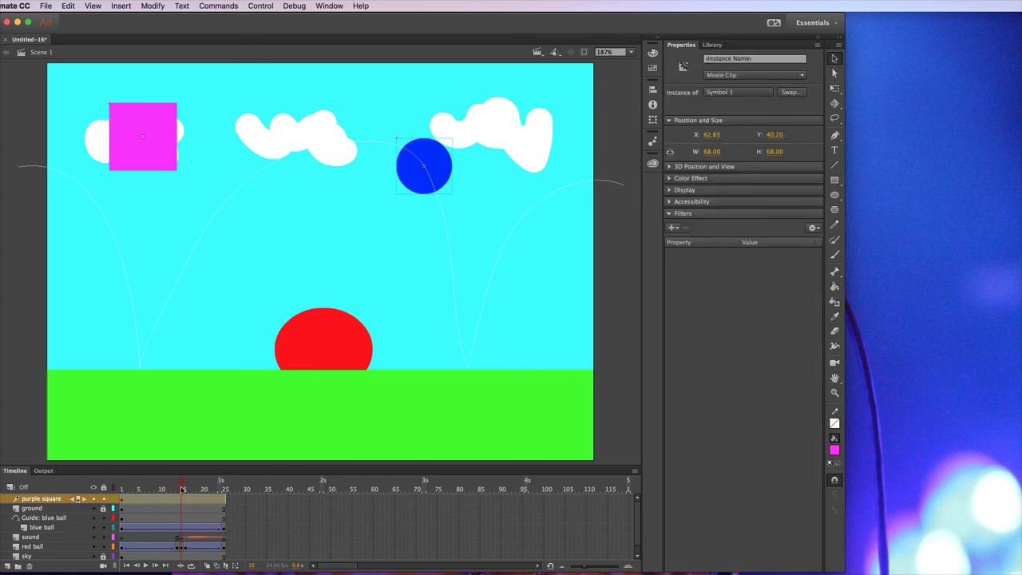
{"action": "left_click_drag", "start_coordinate": [182, 489], "coordinate": [162, 489]}
{"action": "left_click_drag", "start_coordinate": [165, 130], "coordinate": [413, 225]}
{"action": "left_click", "coordinate": [118, 487]}
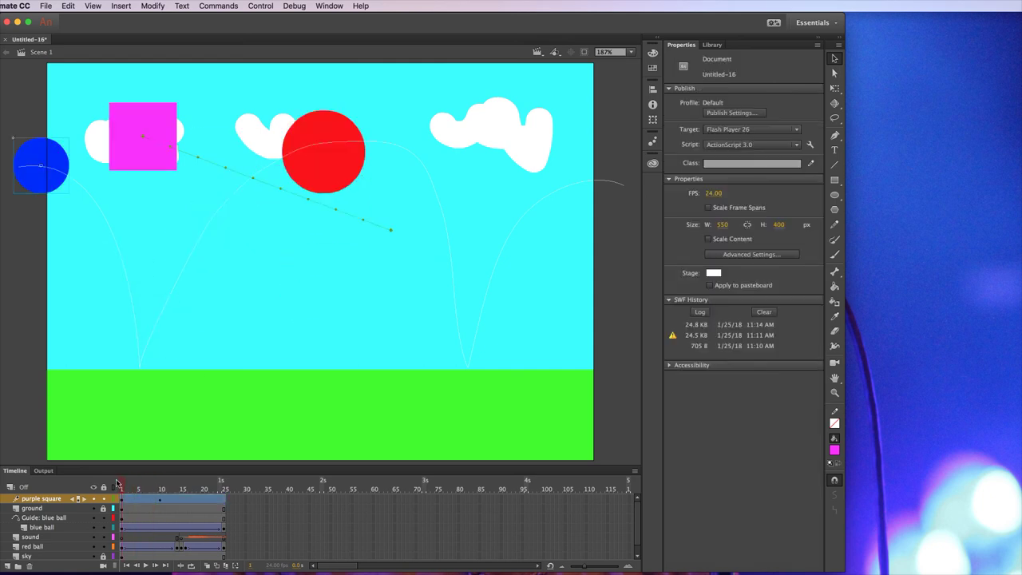
{"action": "left_click_drag", "start_coordinate": [115, 484], "coordinate": [184, 489]}
Bring the square down beside the red ball and bend the path into an arc over the middle cloud.
{"action": "left_click", "coordinate": [185, 498]}
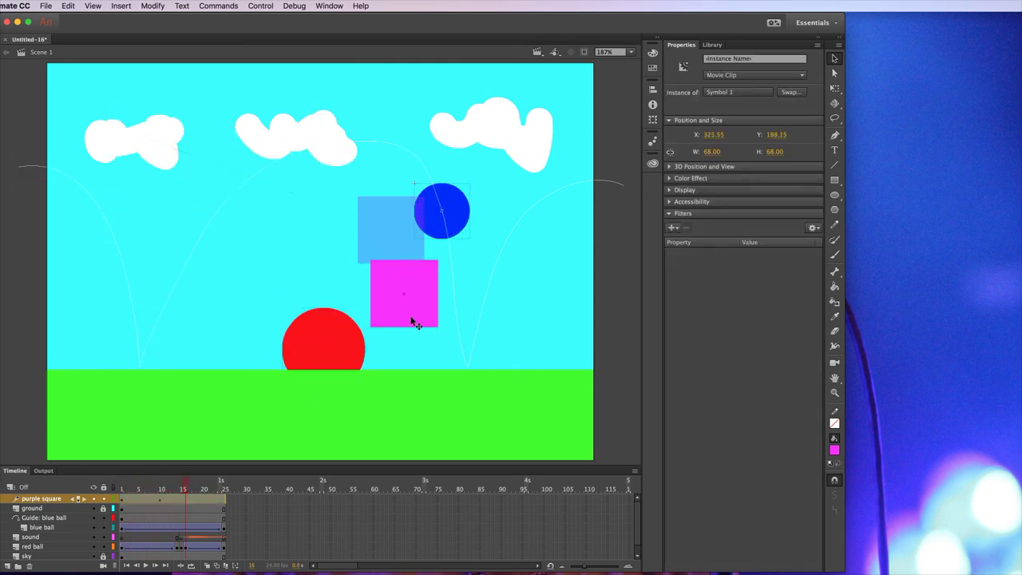
{"action": "left_click_drag", "start_coordinate": [412, 320], "coordinate": [250, 337]}
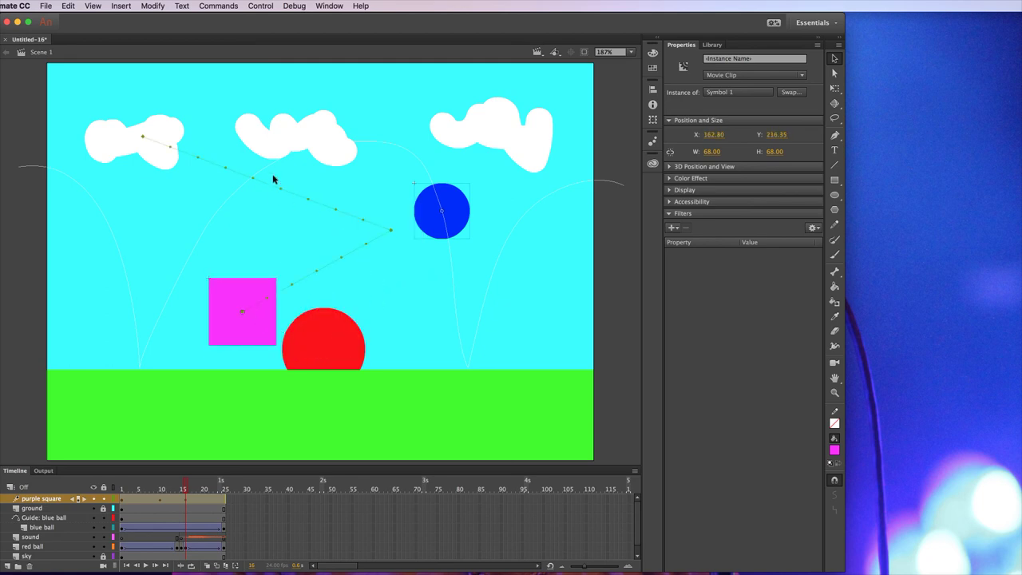
{"action": "left_click_drag", "start_coordinate": [264, 169], "coordinate": [345, 115]}
{"action": "left_click_drag", "start_coordinate": [317, 275], "coordinate": [341, 301]}
{"action": "left_click_drag", "start_coordinate": [187, 487], "coordinate": [224, 487]}
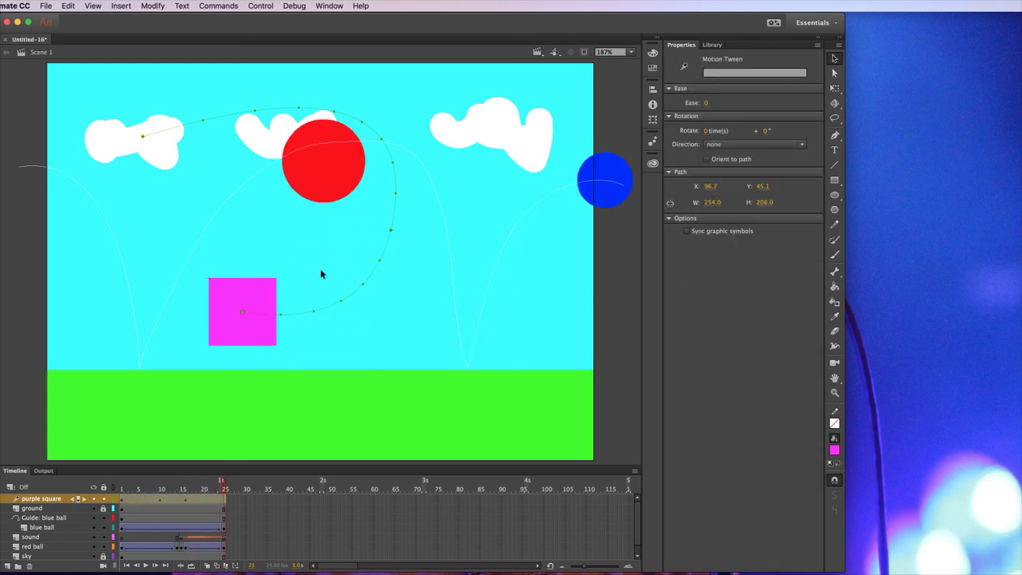
Rotate the square 45° into a diamond at frame 10 and back to a slight tilt at frame 15.
{"action": "left_click", "coordinate": [185, 498]}
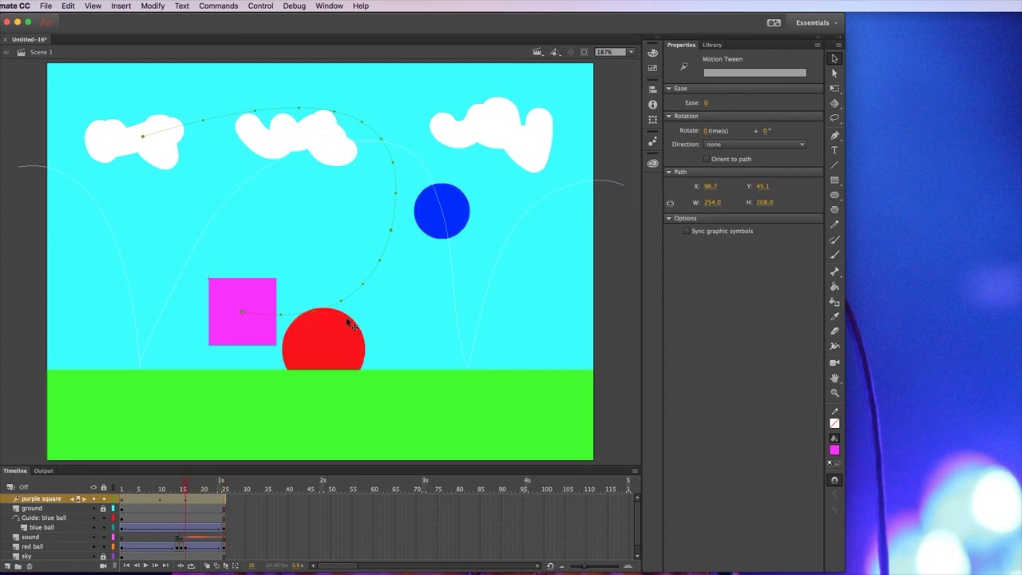
{"action": "left_click", "coordinate": [162, 499]}
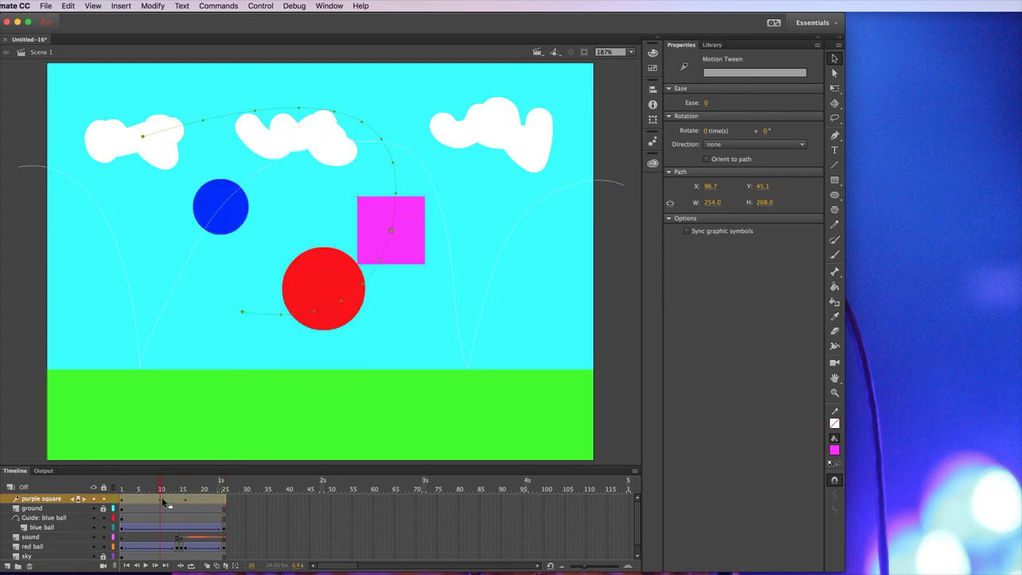
{"action": "left_click", "coordinate": [375, 225]}
{"action": "left_click", "coordinate": [835, 87]}
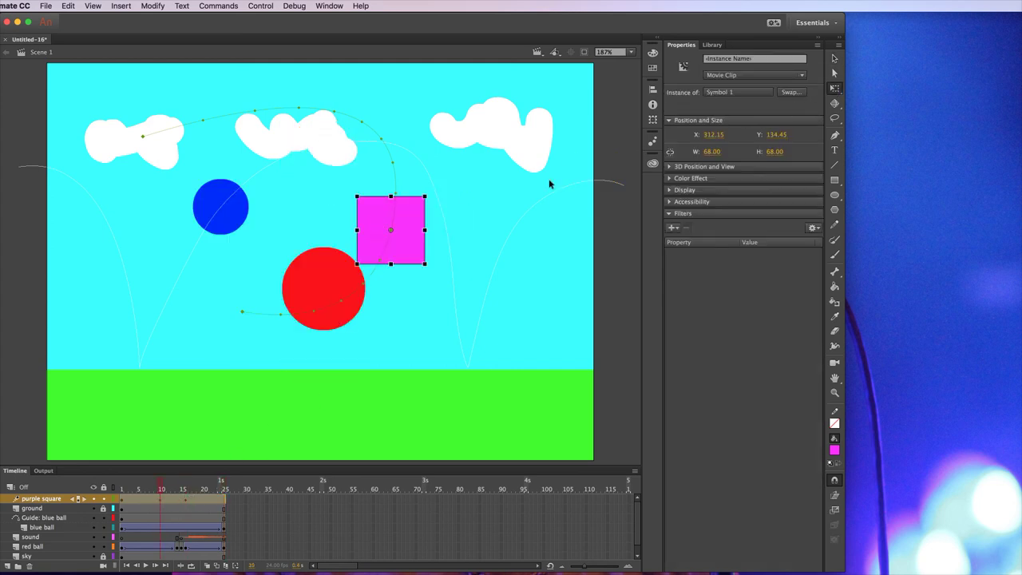
{"action": "left_click_drag", "start_coordinate": [431, 197], "coordinate": [431, 234]}
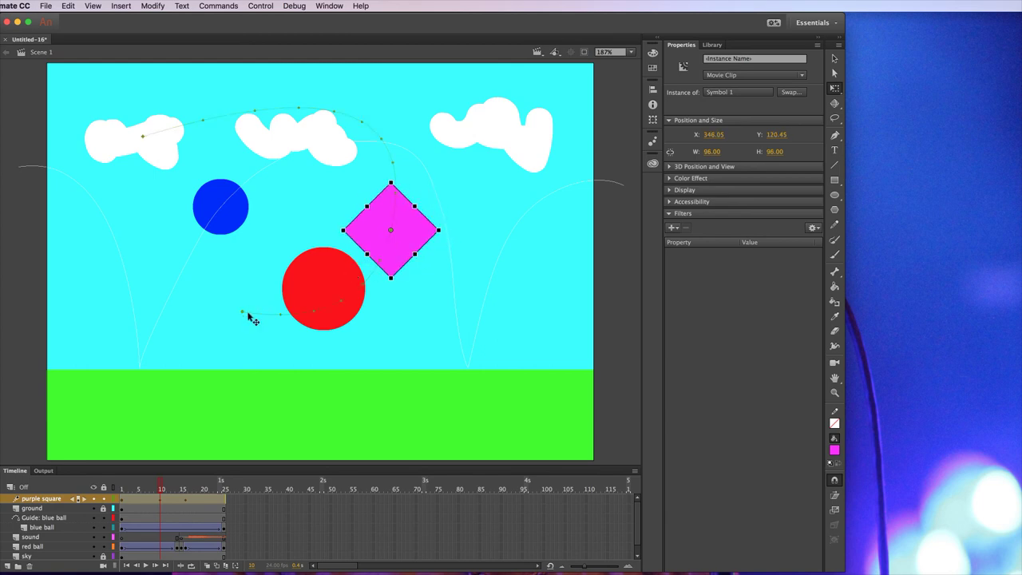
{"action": "left_click", "coordinate": [187, 500]}
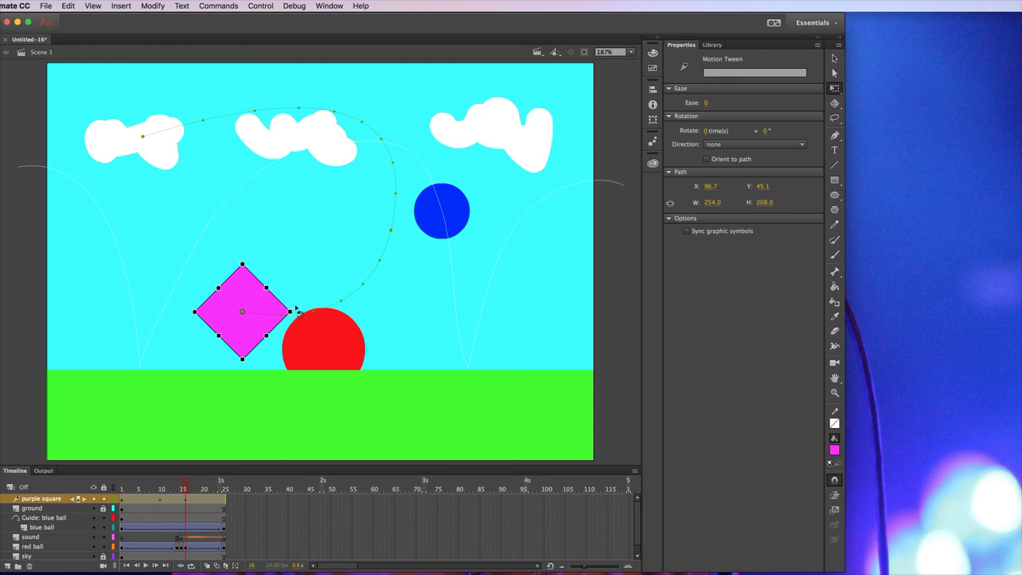
{"action": "left_click_drag", "start_coordinate": [297, 313], "coordinate": [276, 367]}
Move the square back over the left cloud and shift the whole motion path slightly down-right.
{"action": "right_click", "coordinate": [226, 503]}
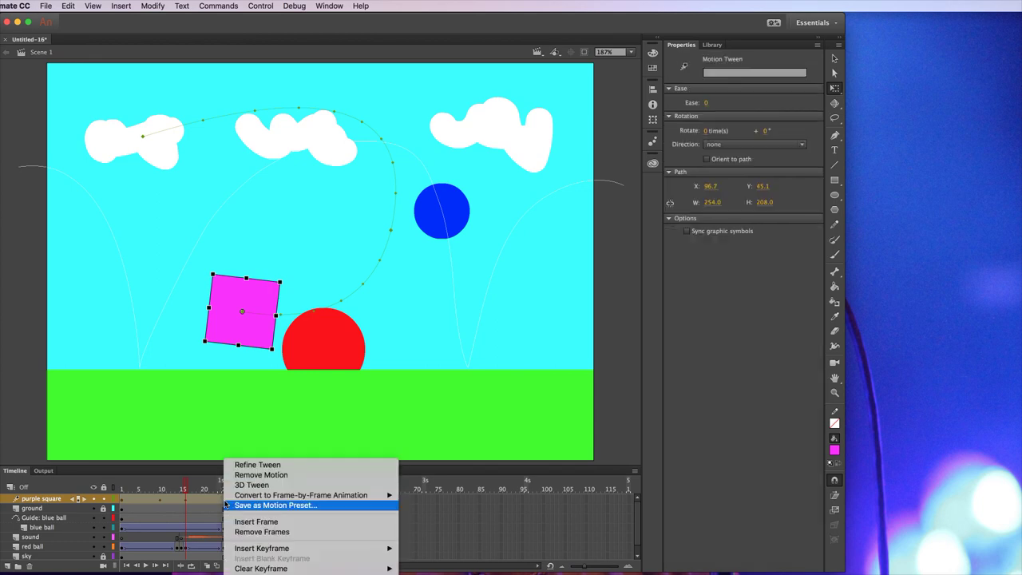
{"action": "left_click", "coordinate": [187, 484]}
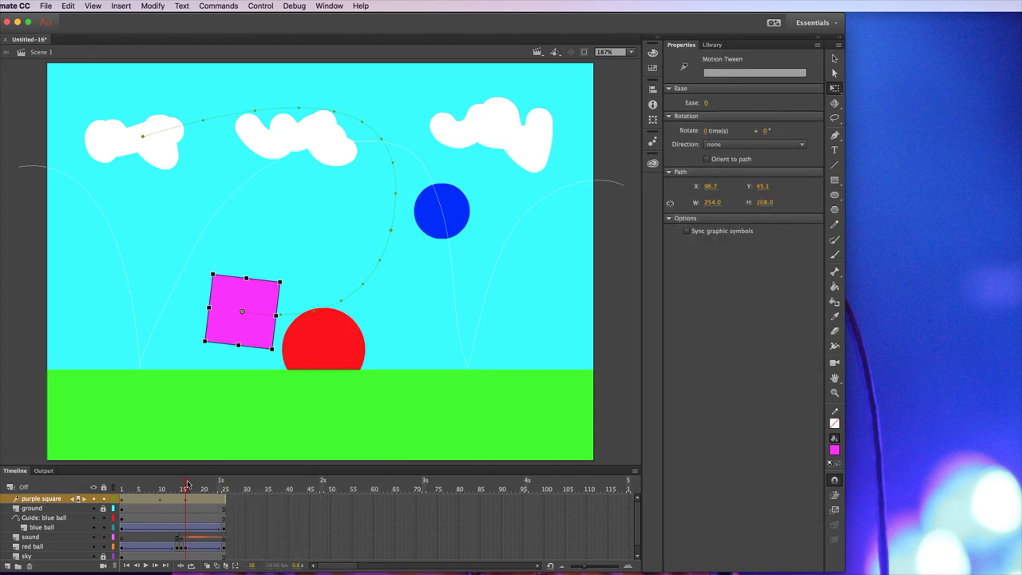
{"action": "left_click_drag", "start_coordinate": [258, 296], "coordinate": [149, 137]}
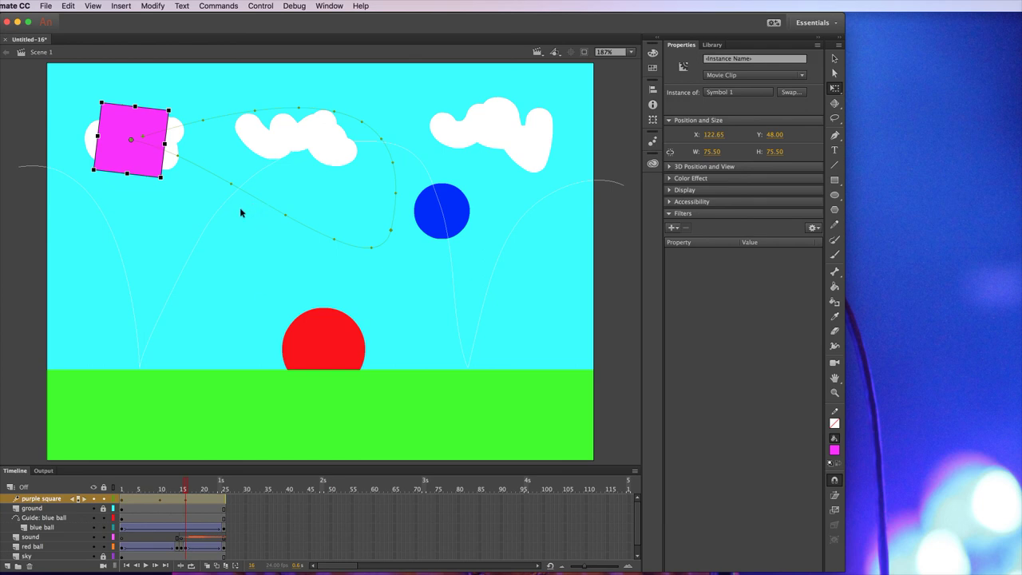
{"action": "mouse_move", "coordinate": [230, 188]}
{"action": "left_mouse_down"}
{"action": "mouse_move", "coordinate": [221, 231]}
{"action": "mouse_move", "coordinate": [235, 199]}
{"action": "left_mouse_up"}
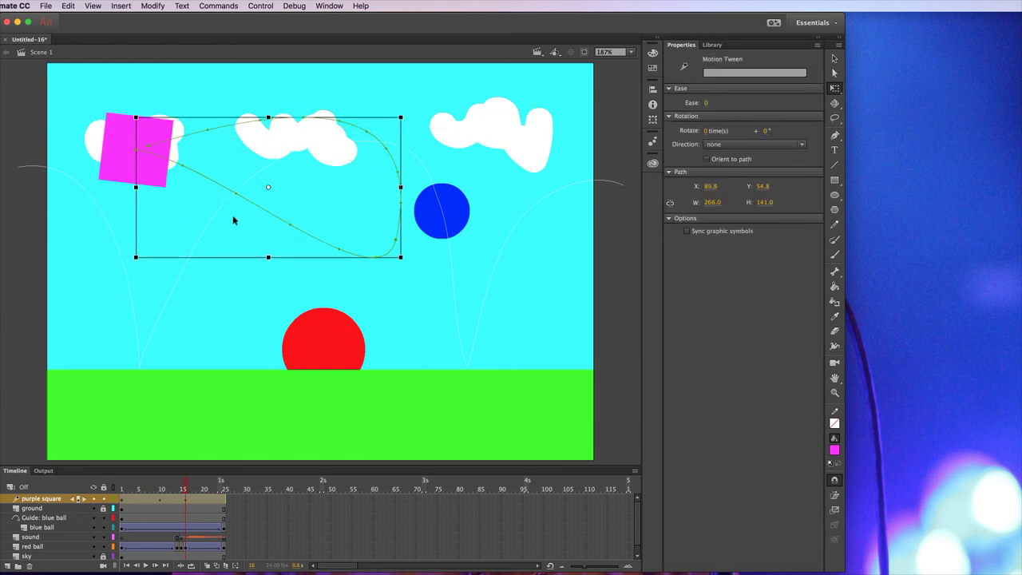
{"action": "left_click", "coordinate": [254, 6]}
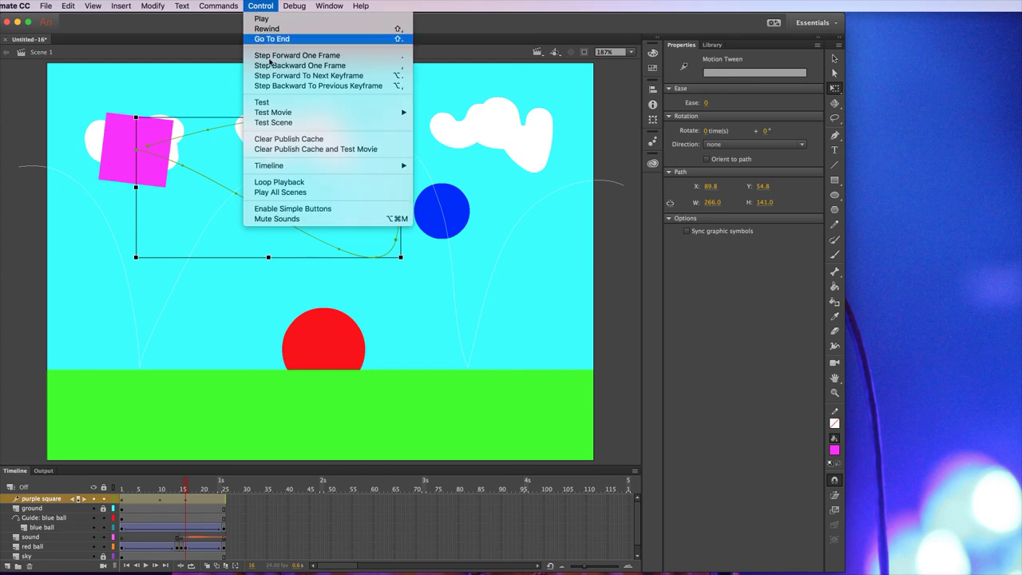
{"action": "left_click", "coordinate": [268, 101]}
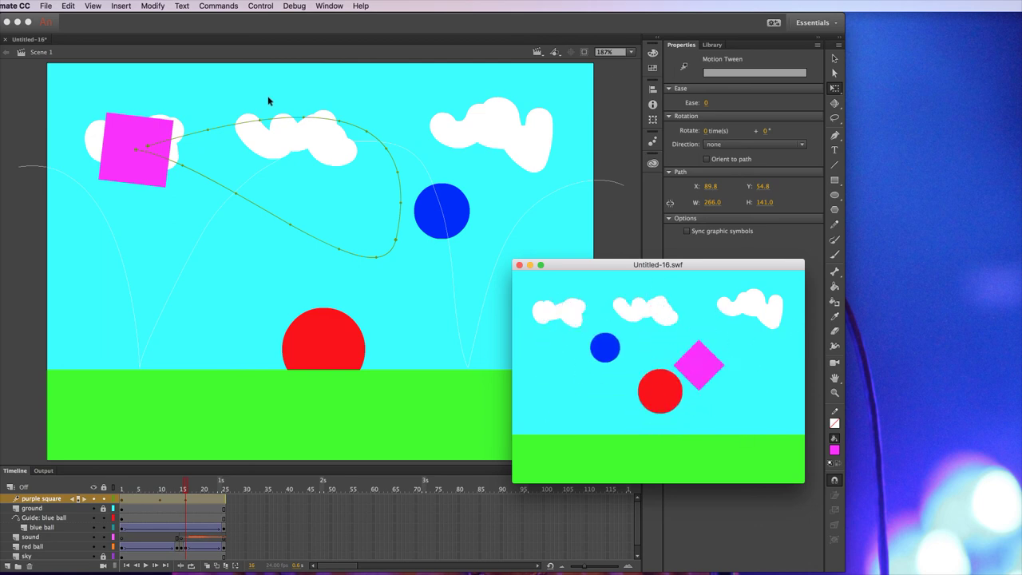
{"action": "left_click", "coordinate": [519, 265]}
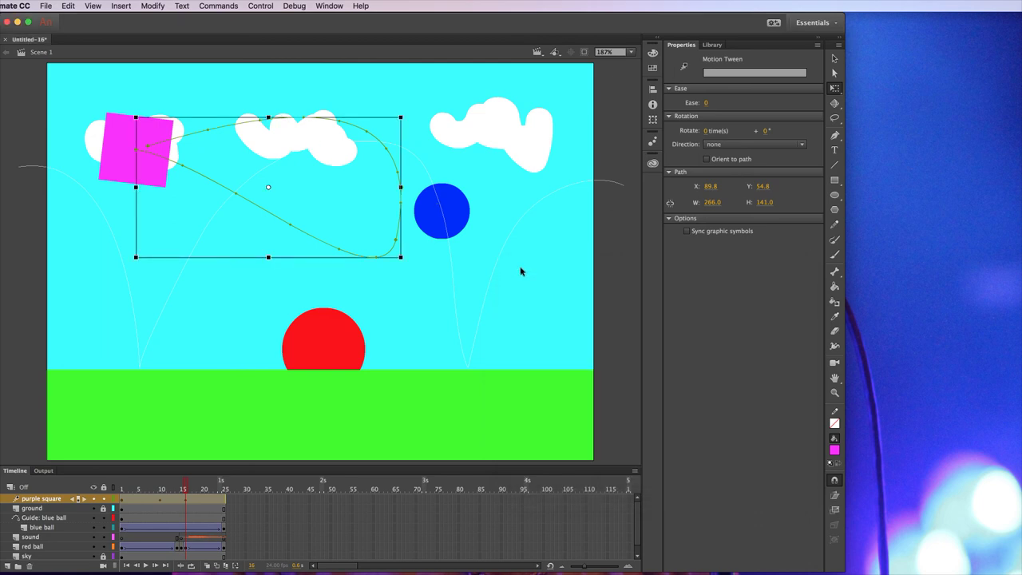
On a new layer, Layer_8, draw a second borderless magenta square left of the red ball.
{"action": "left_click", "coordinate": [7, 567]}
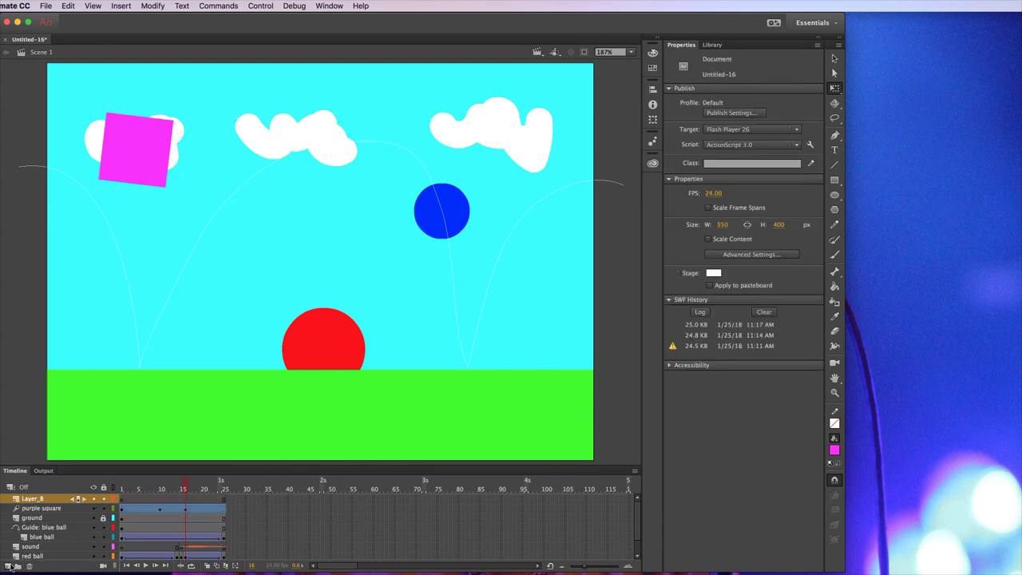
{"action": "left_click", "coordinate": [834, 180]}
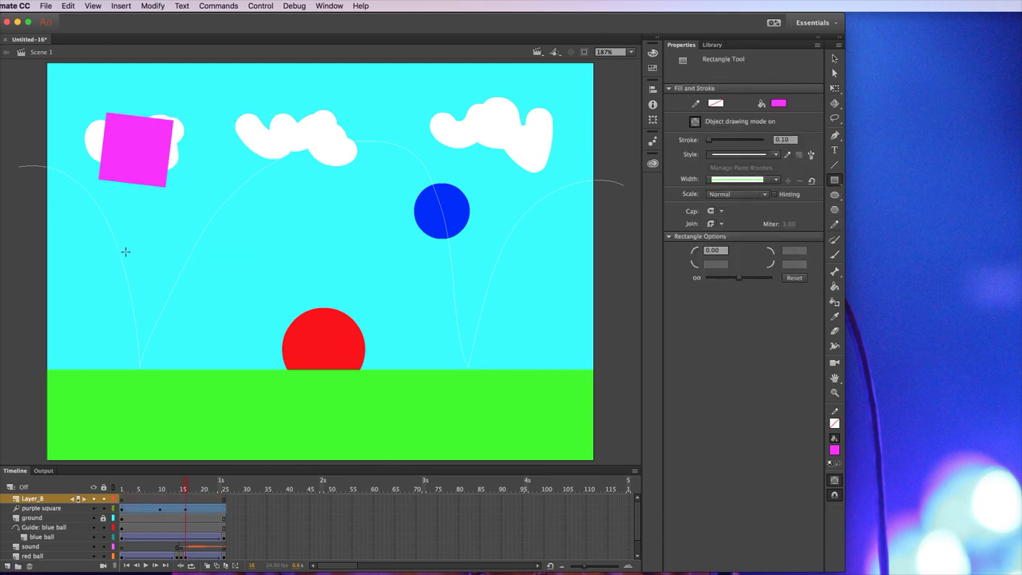
{"action": "left_click_drag", "start_coordinate": [152, 234], "coordinate": [216, 297]}
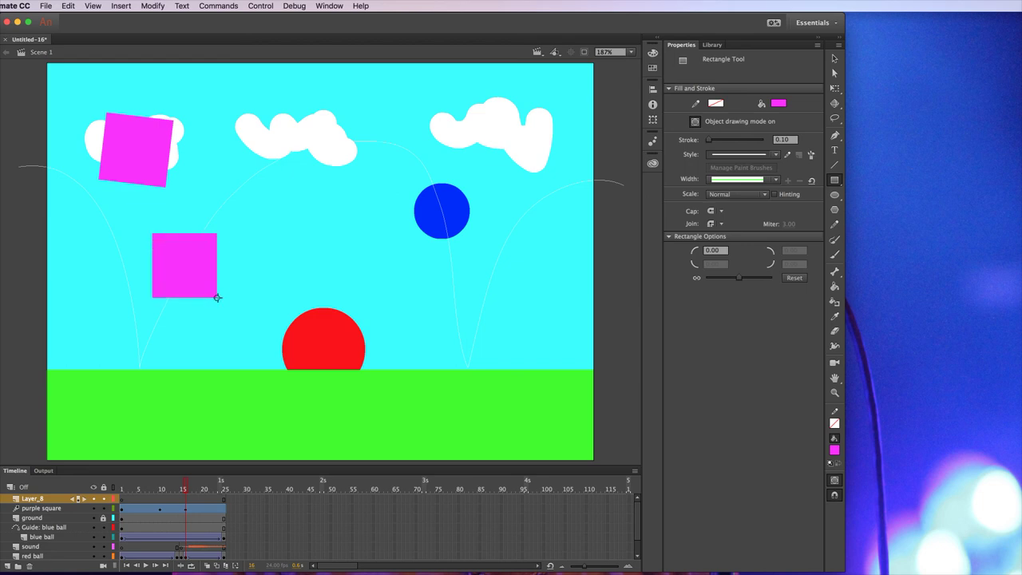
{"action": "right_click", "coordinate": [163, 503]}
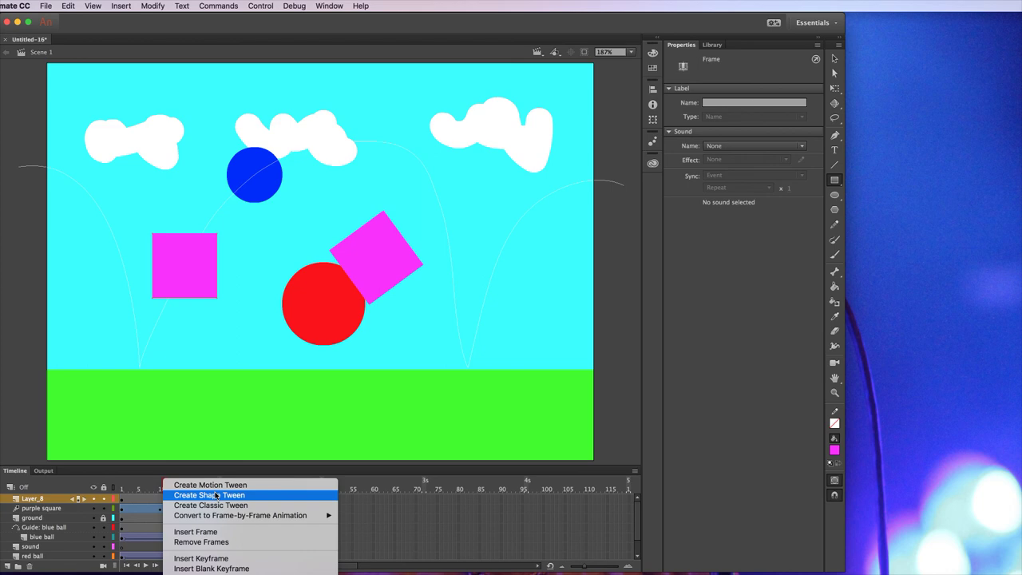
{"action": "left_click", "coordinate": [582, 326]}
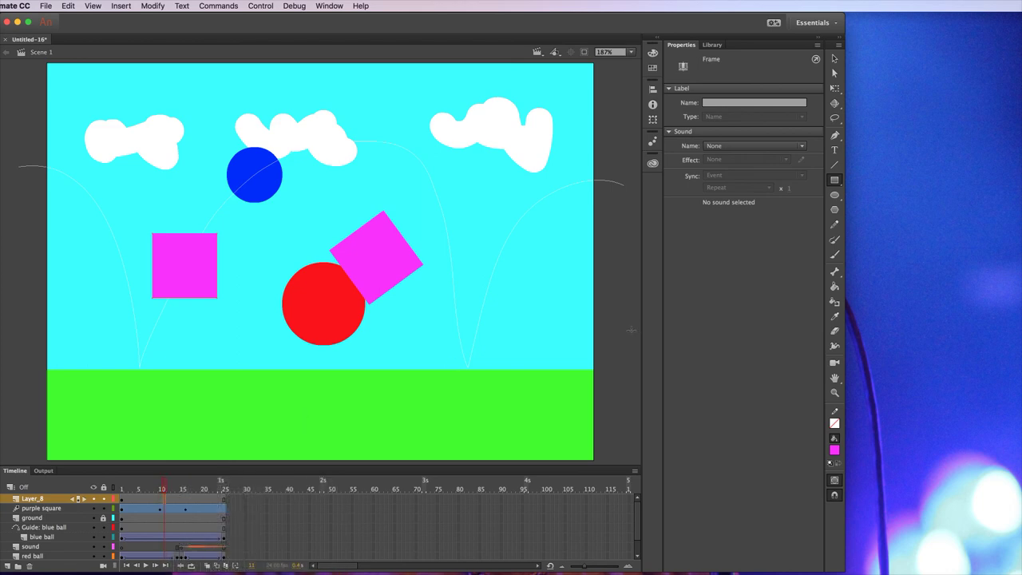